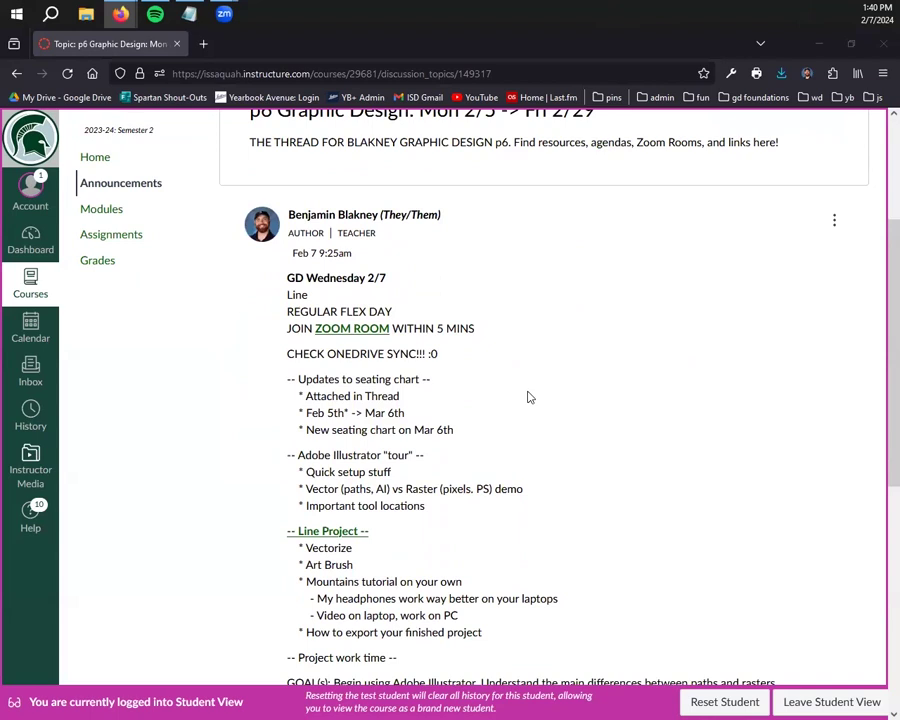
Review the GD Wednesday 2/7 agenda, focusing on the Line Project items Vectorize, Art Brush and the Mountains tutorial.
{"action": "scroll", "coordinate": [458, 503], "scroll_direction": "down", "scroll_amount": 3}
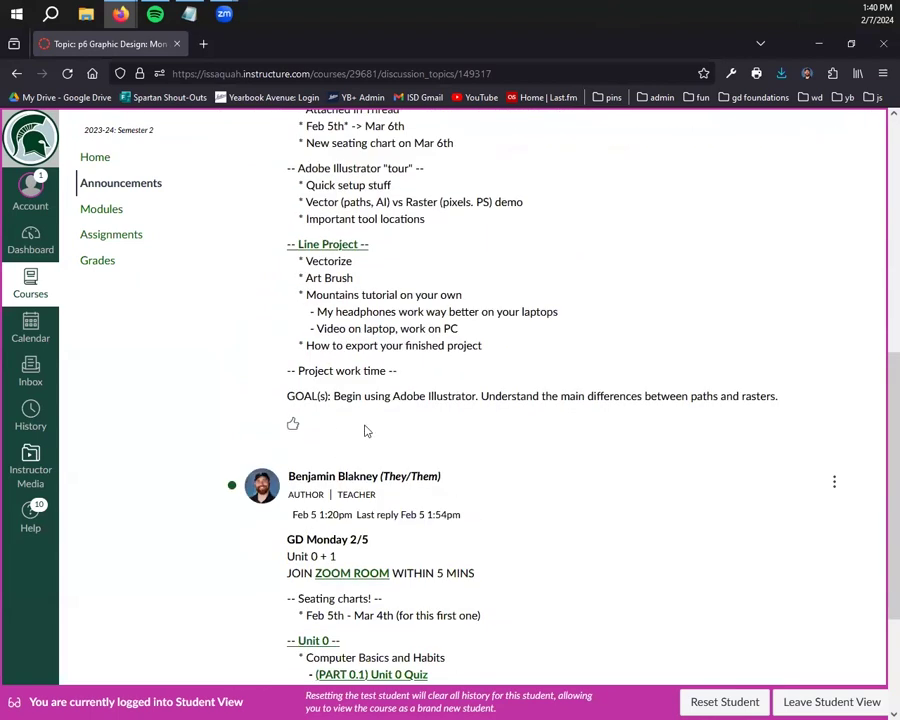
{"action": "scroll", "coordinate": [400, 455], "scroll_direction": "up", "scroll_amount": 1}
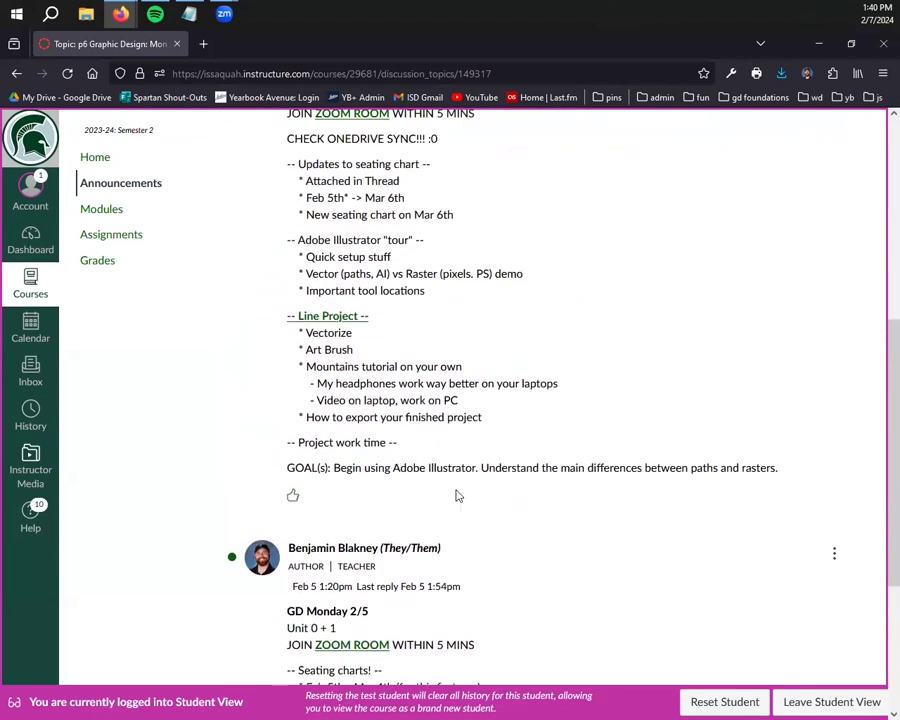
{"action": "scroll", "coordinate": [430, 467], "scroll_direction": "up", "scroll_amount": 2}
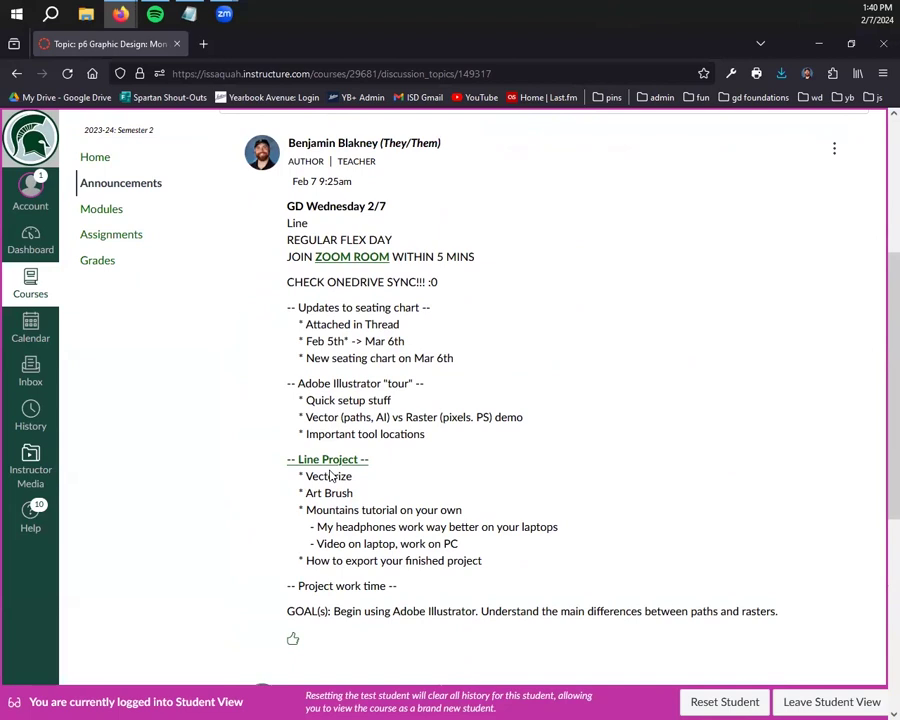
{"action": "left_click_drag", "start_coordinate": [354, 493], "coordinate": [270, 503]}
{"action": "left_click", "coordinate": [404, 486]}
{"action": "left_click_drag", "start_coordinate": [352, 476], "coordinate": [263, 487]}
{"action": "left_click", "coordinate": [311, 499]}
{"action": "left_click_drag", "start_coordinate": [298, 510], "coordinate": [493, 511]}
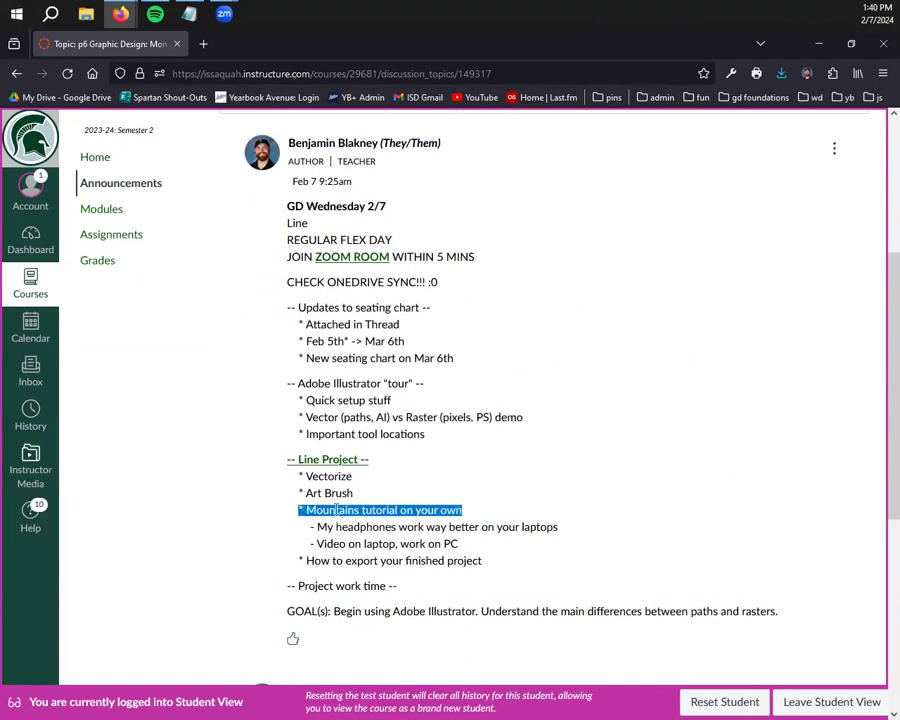
{"action": "left_click", "coordinate": [203, 593]}
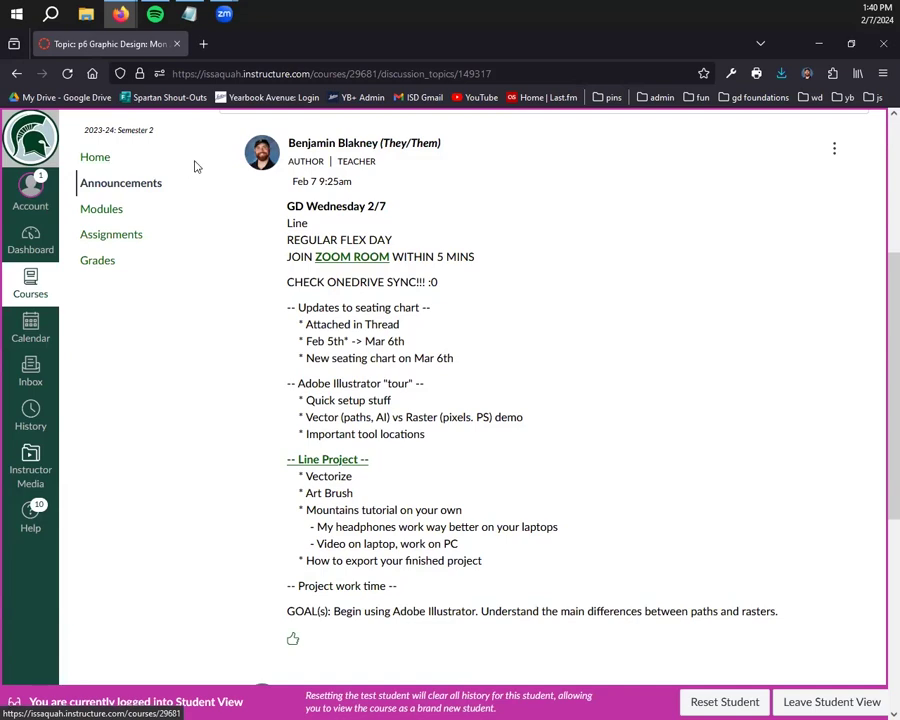
Launch Adobe Illustrator 2024 and open the settings for a new document.
{"action": "left_click", "coordinate": [17, 14]}
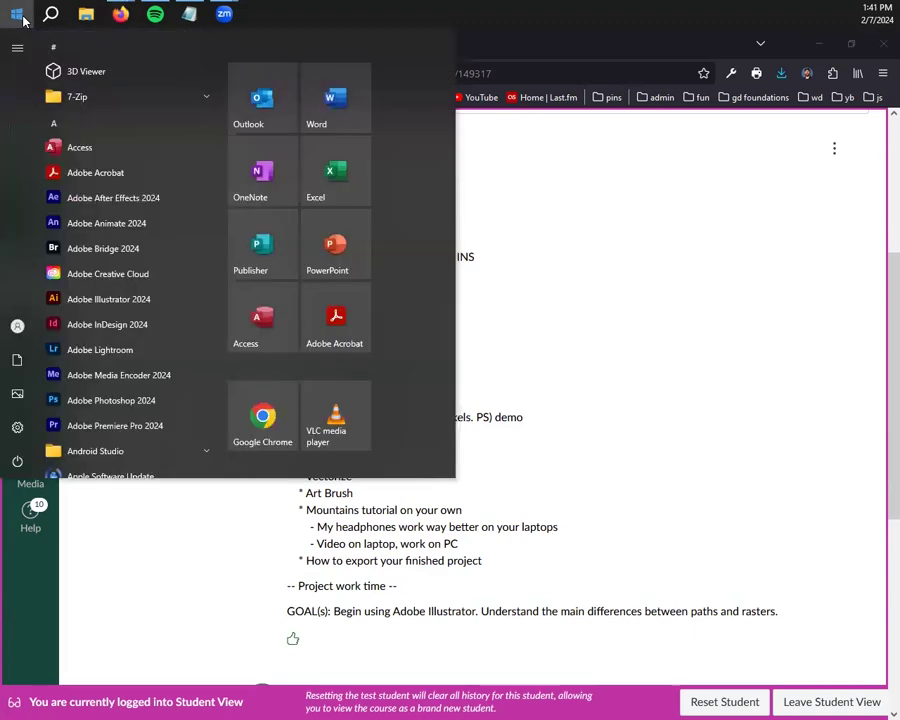
{"action": "left_click", "coordinate": [145, 304]}
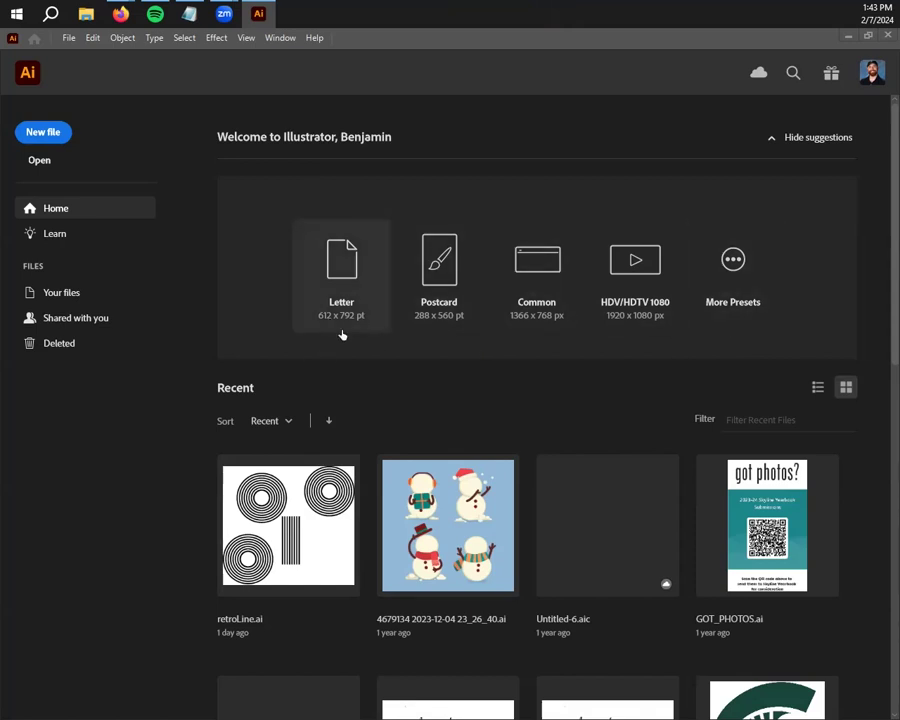
{"action": "left_click", "coordinate": [54, 131]}
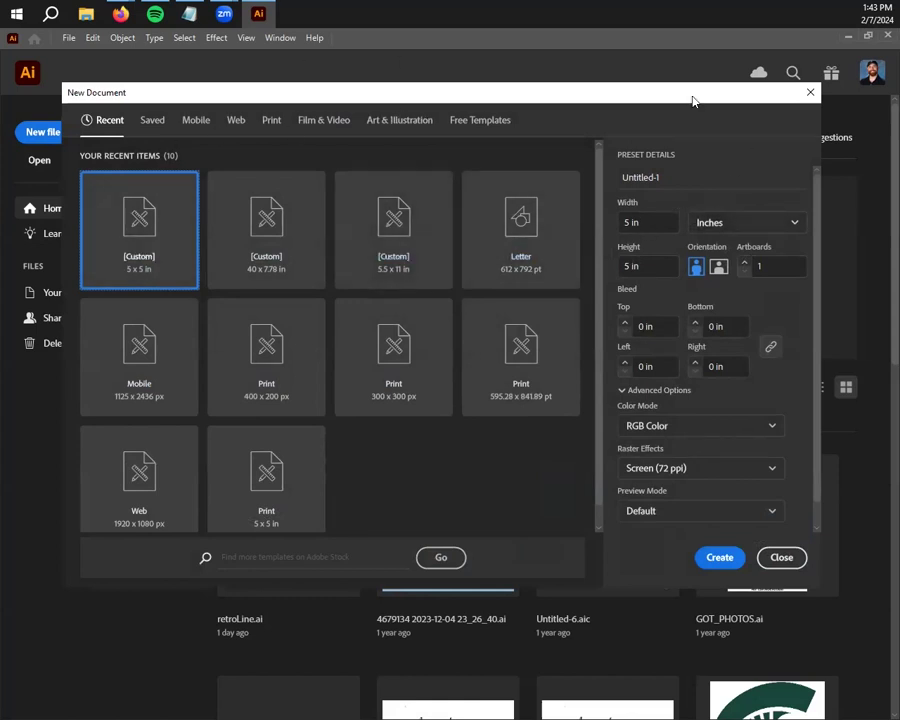
{"action": "key", "text": "super+alt+p"}
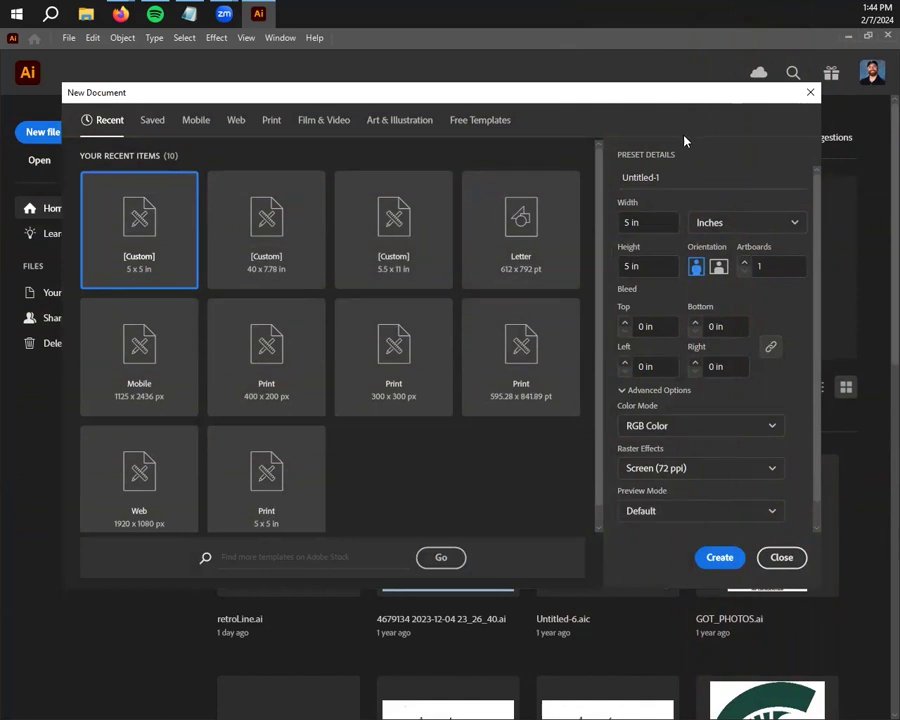
Switch the new document's units to Points and back to Inches.
{"action": "left_click", "coordinate": [714, 231]}
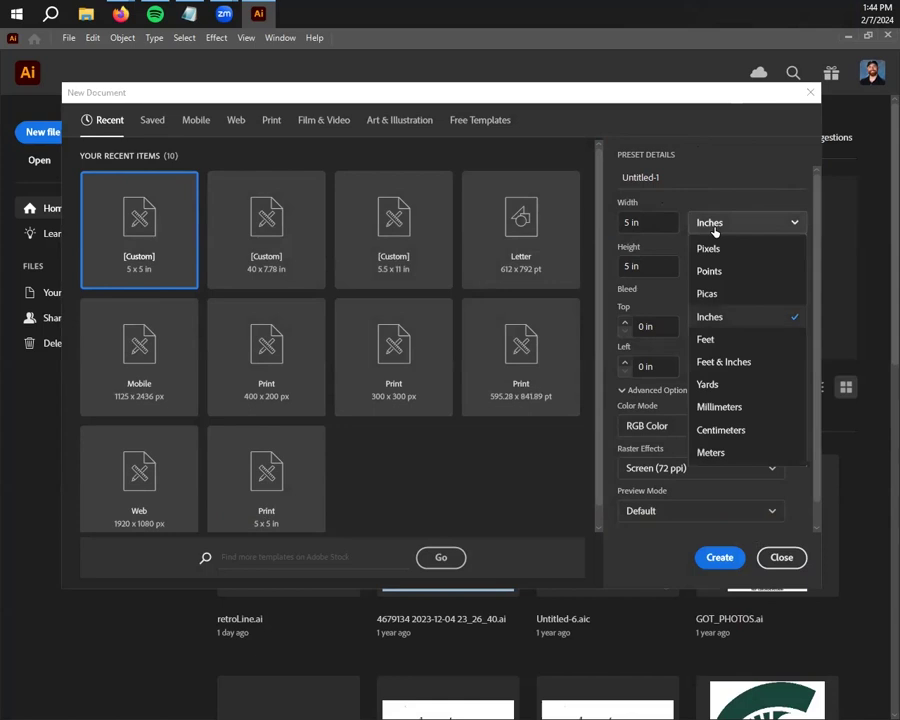
{"action": "left_click", "coordinate": [728, 271]}
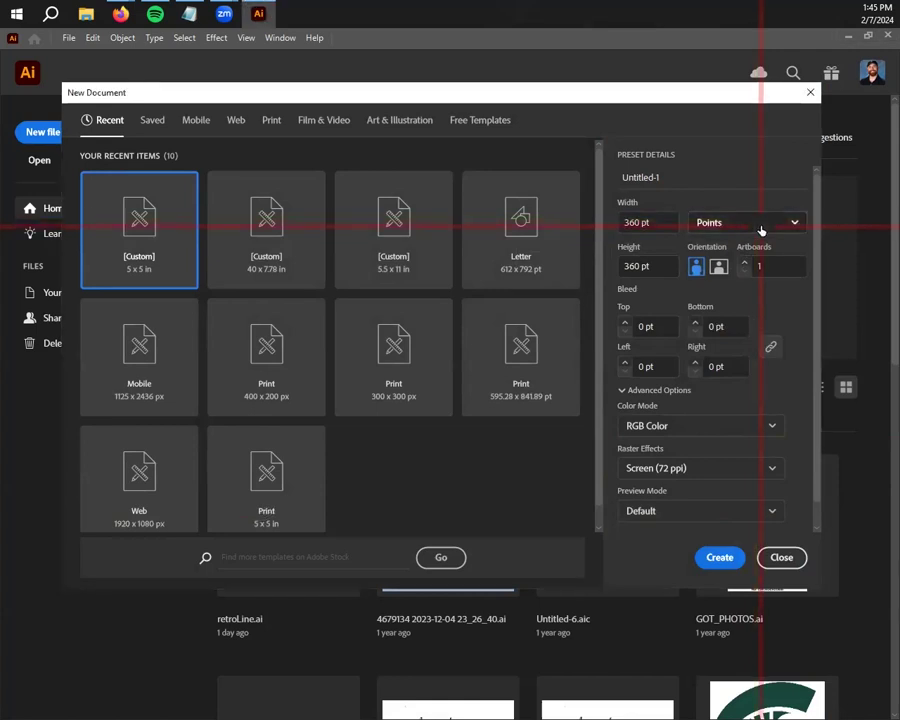
{"action": "left_click", "coordinate": [792, 226]}
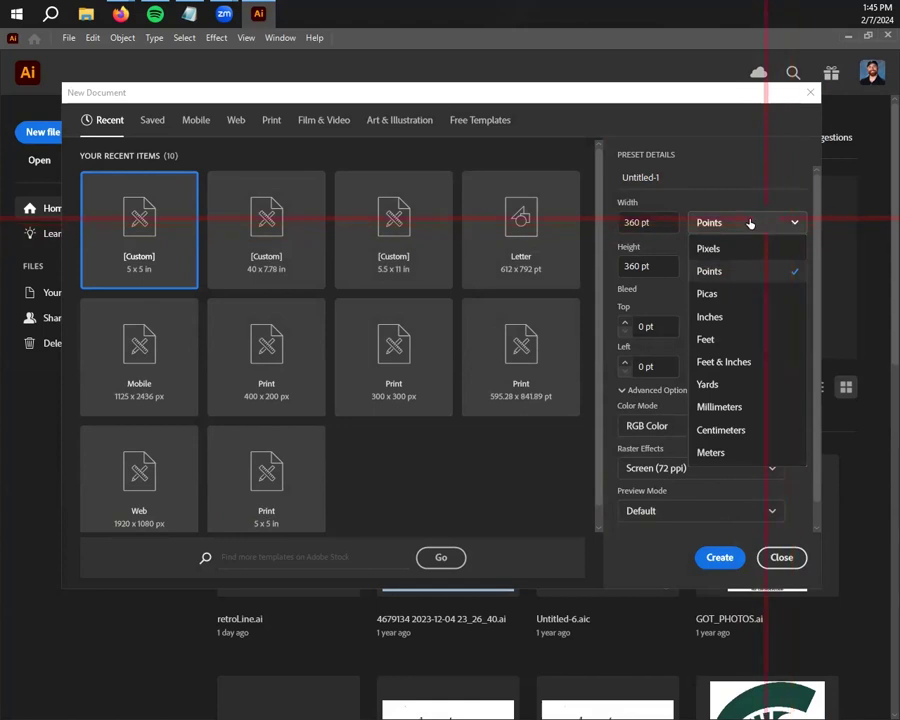
{"action": "left_click", "coordinate": [735, 320]}
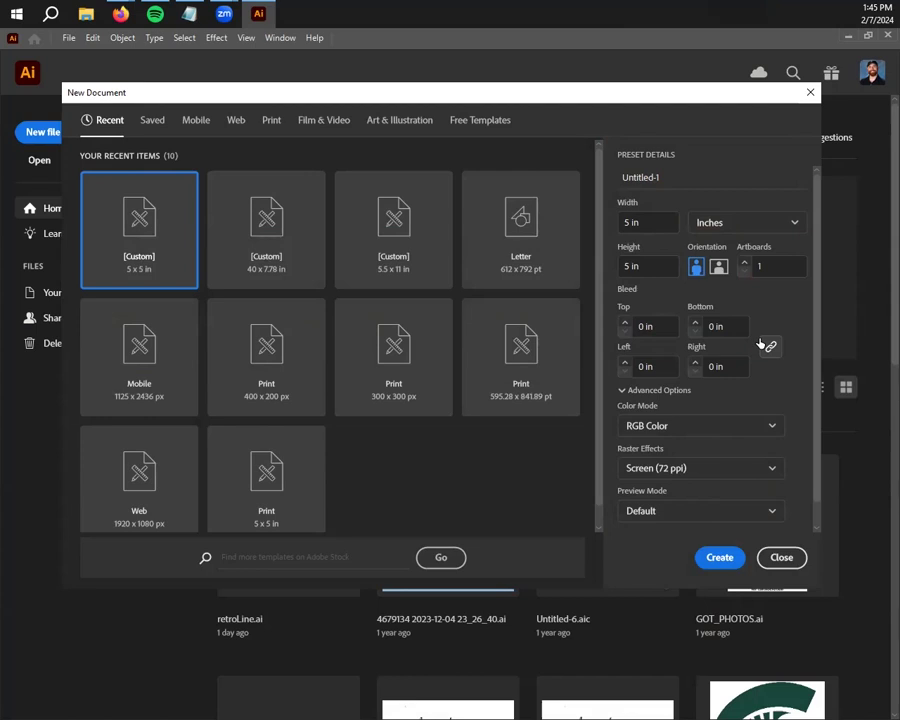
Create a new document 5 in wide and 5 in high, using RGB Color as the color mode.
{"action": "left_click", "coordinate": [635, 222]}
{"action": "left_click", "coordinate": [628, 265]}
{"action": "left_click", "coordinate": [667, 222]}
{"action": "left_click", "coordinate": [654, 219]}
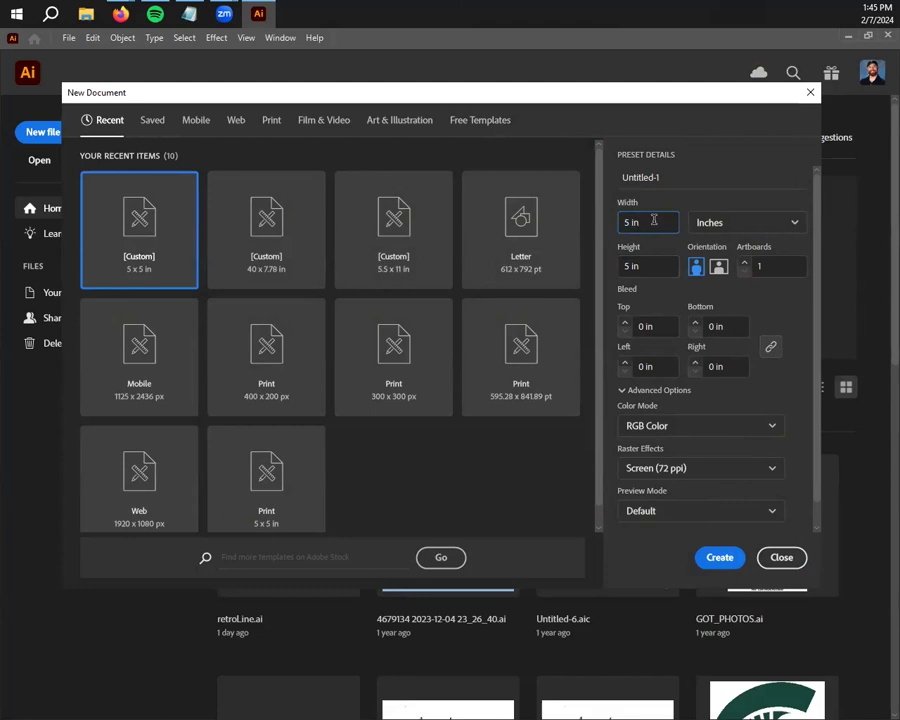
{"action": "left_click", "coordinate": [730, 432]}
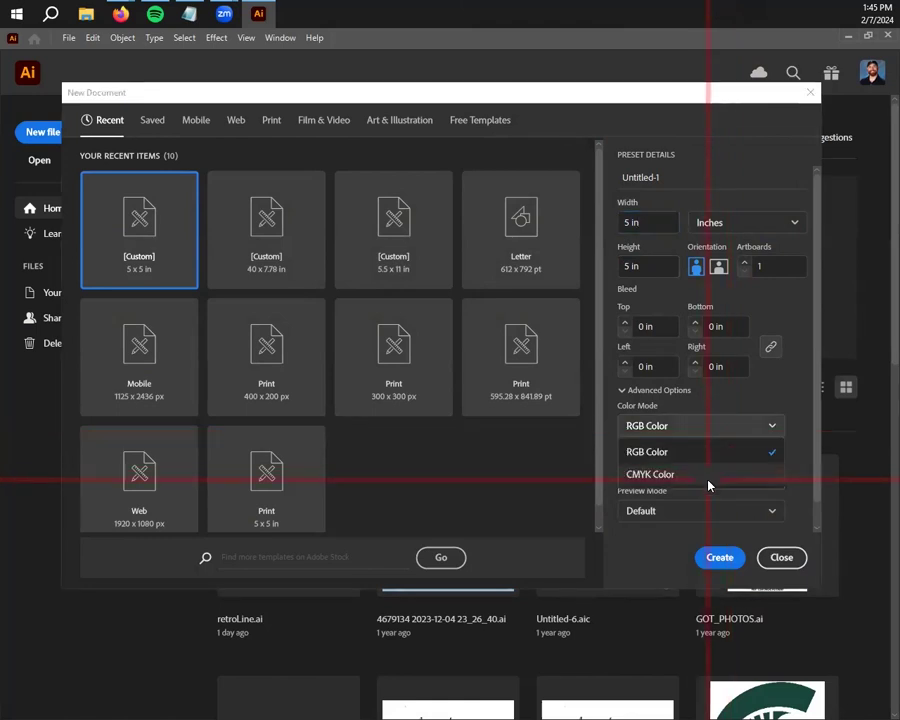
{"action": "left_click", "coordinate": [707, 478]}
{"action": "left_click", "coordinate": [733, 425]}
{"action": "left_click", "coordinate": [742, 452]}
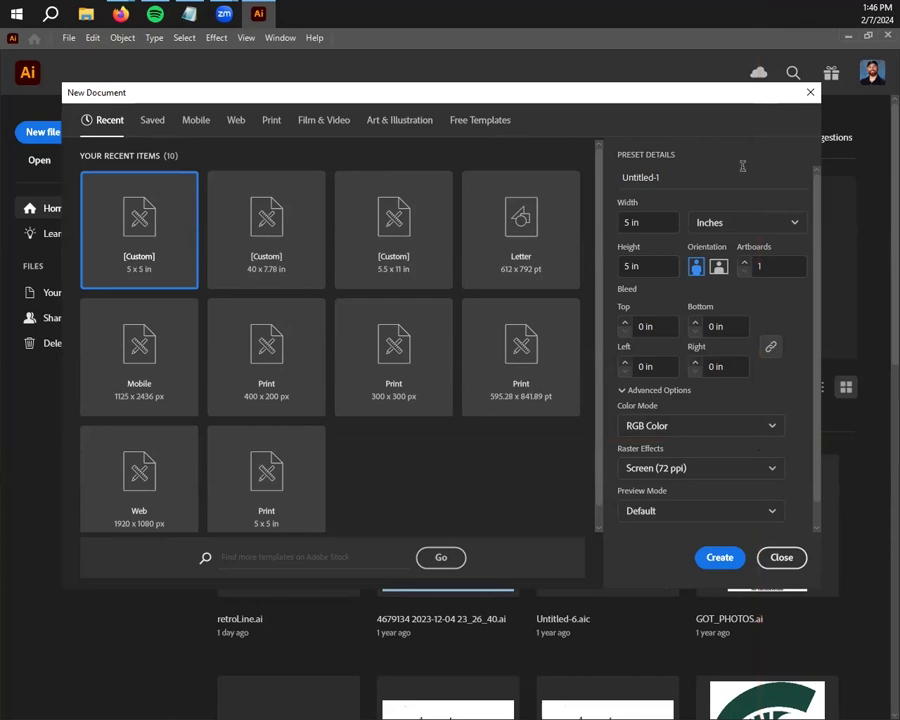
{"action": "left_click", "coordinate": [718, 558]}
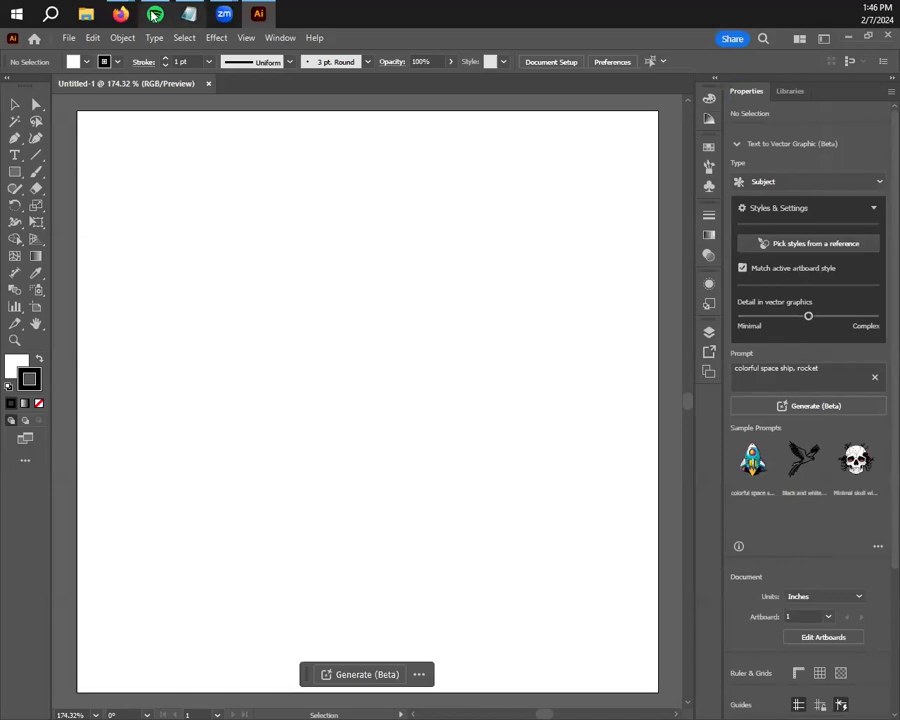
Switch the workspace to Essentials.
{"action": "left_click", "coordinate": [280, 37]}
{"action": "mouse_move", "coordinate": [360, 111]}
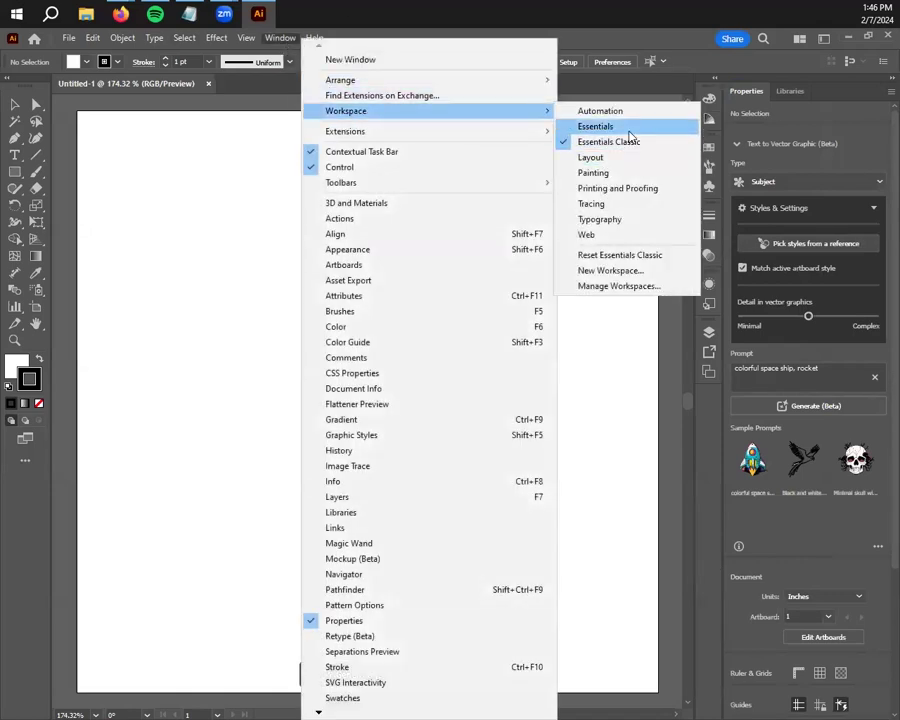
{"action": "left_click", "coordinate": [635, 127]}
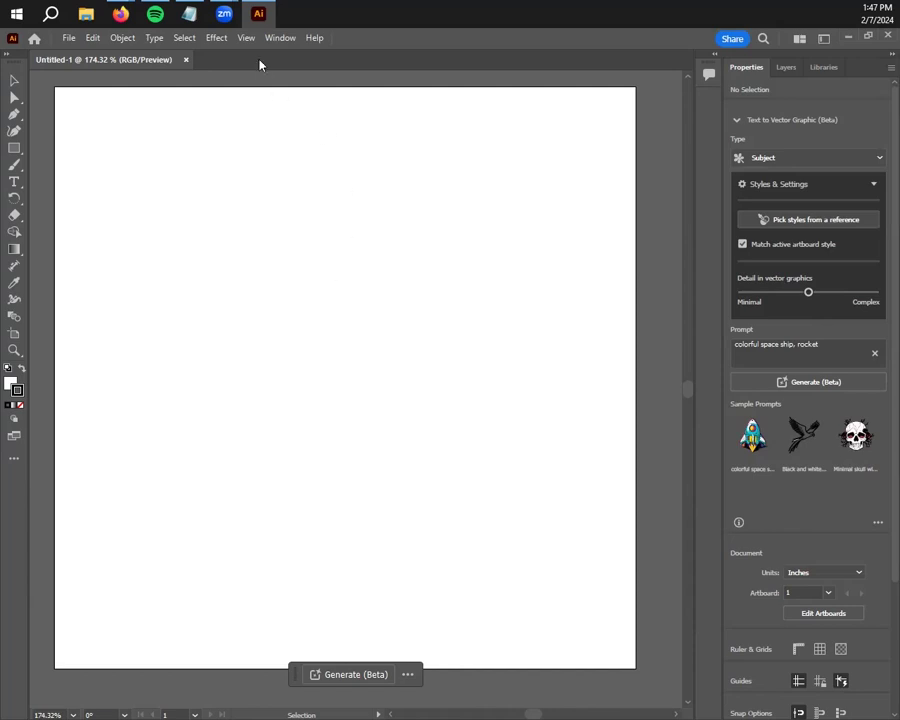
Switch the workspace to Essentials Classic.
{"action": "left_click", "coordinate": [280, 38]}
{"action": "mouse_move", "coordinate": [380, 119]}
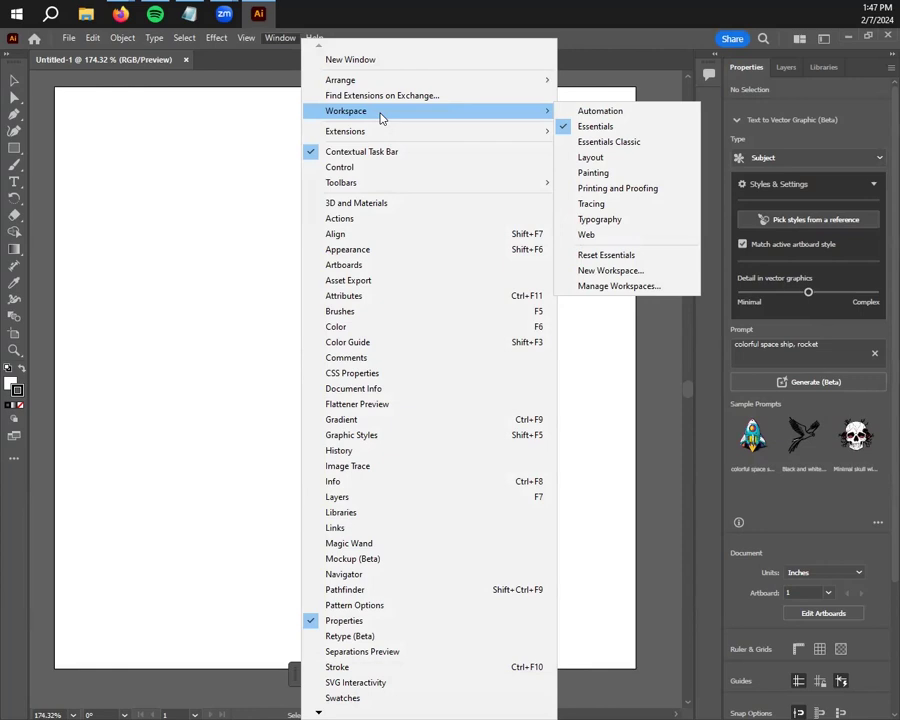
{"action": "left_click", "coordinate": [597, 142]}
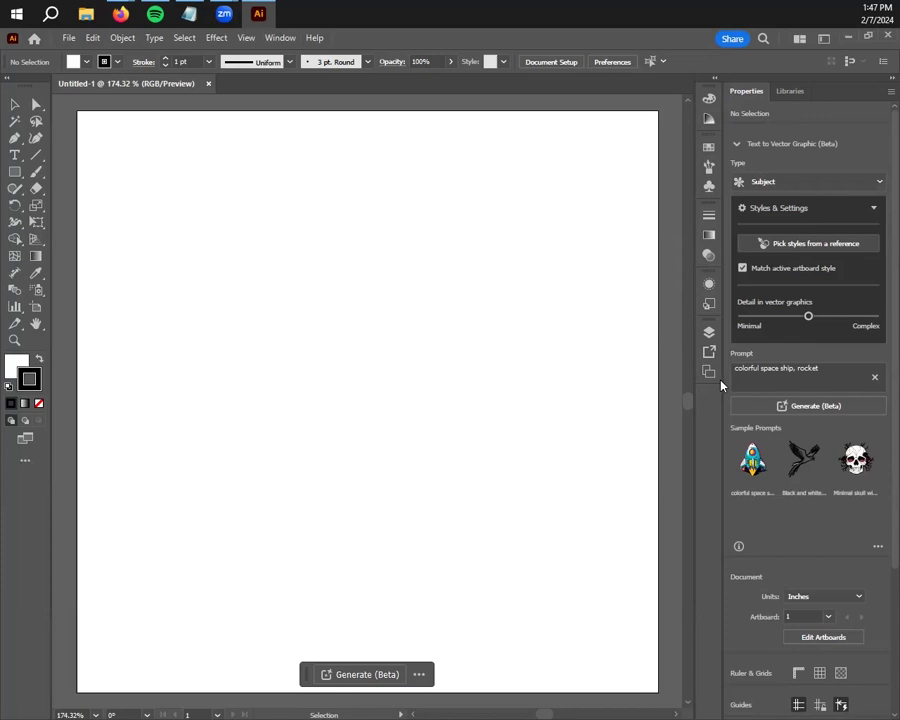
{"action": "left_click", "coordinate": [280, 37]}
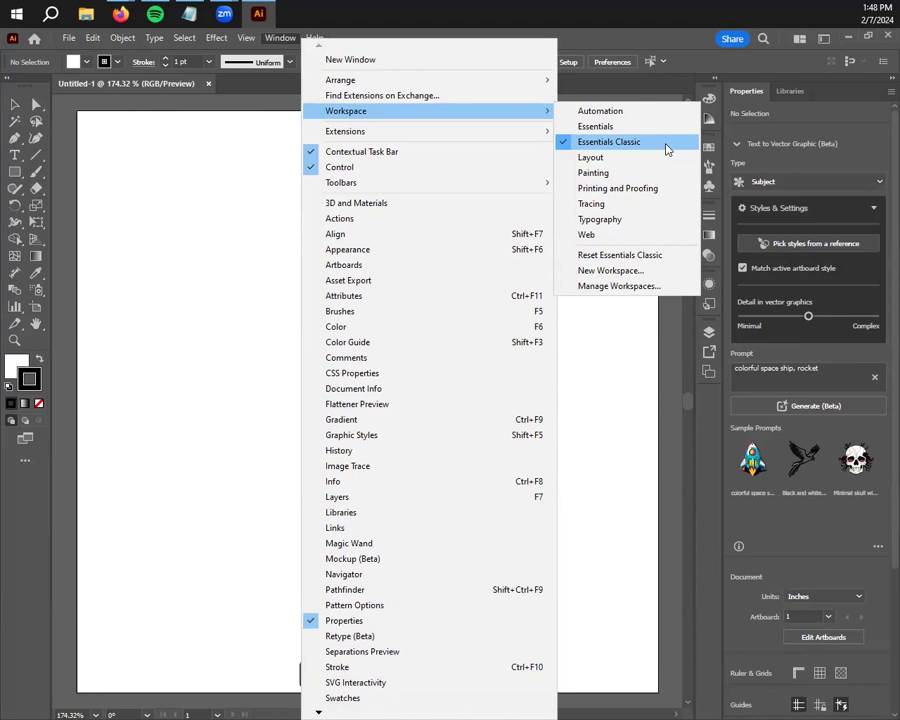
{"action": "left_click", "coordinate": [624, 381]}
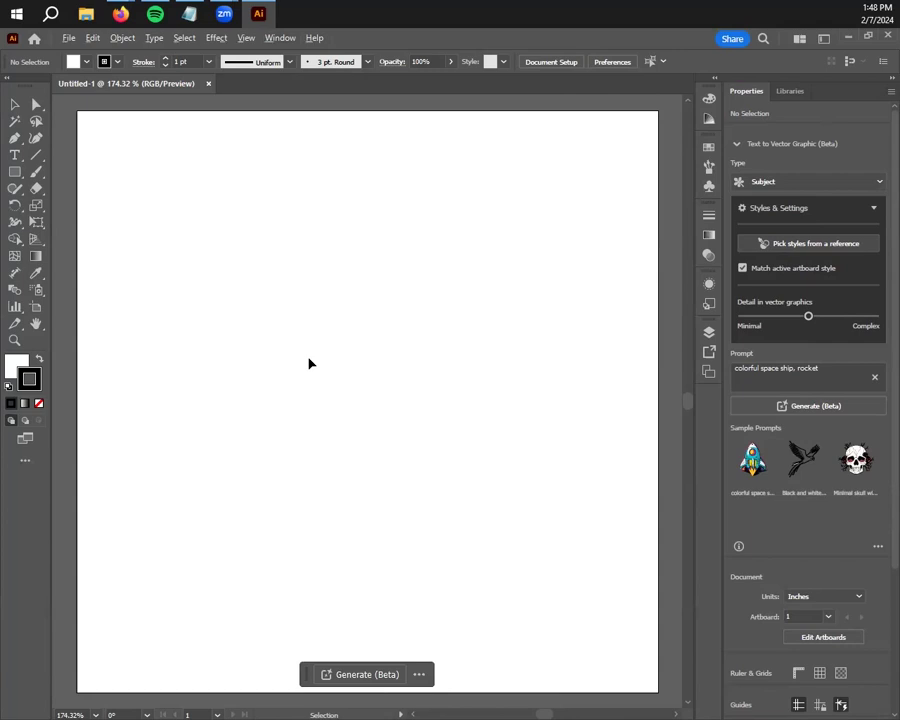
Examine the blank artboard at several zoom levels and from shifted viewpoints.
{"action": "scroll", "coordinate": [309, 364], "scroll_direction": "down", "scroll_amount": 6}
{"action": "scroll", "coordinate": [309, 364], "scroll_direction": "up", "scroll_amount": 8}
{"action": "scroll", "coordinate": [309, 364], "scroll_direction": "down", "scroll_amount": 5}
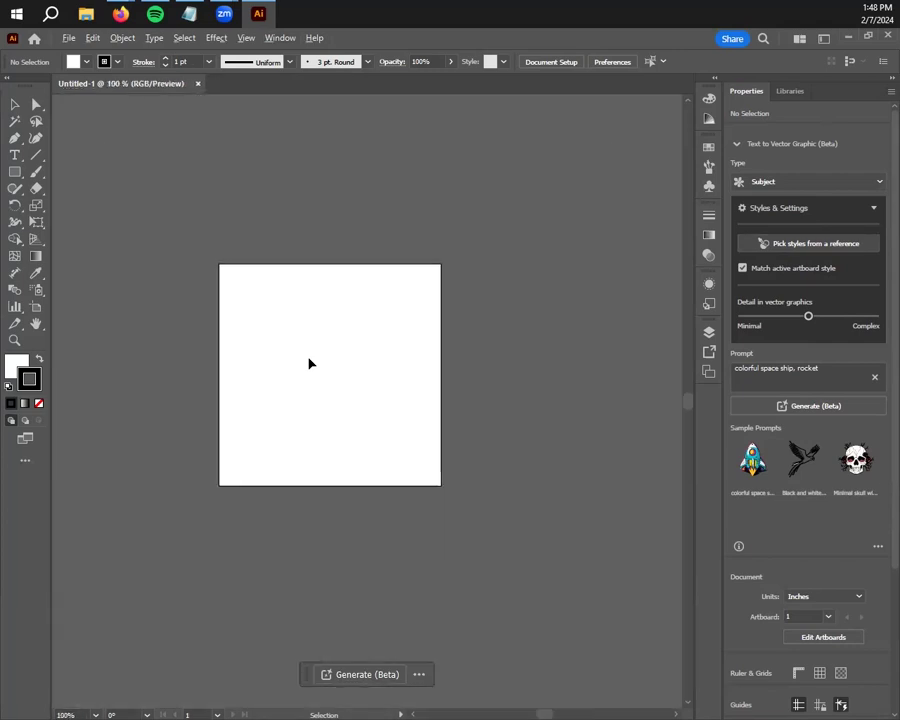
{"action": "scroll", "coordinate": [309, 364], "scroll_direction": "up", "scroll_amount": 4}
{"action": "scroll", "coordinate": [309, 364], "scroll_direction": "down", "scroll_amount": 2}
{"action": "scroll", "coordinate": [309, 364], "scroll_direction": "up", "scroll_amount": 2}
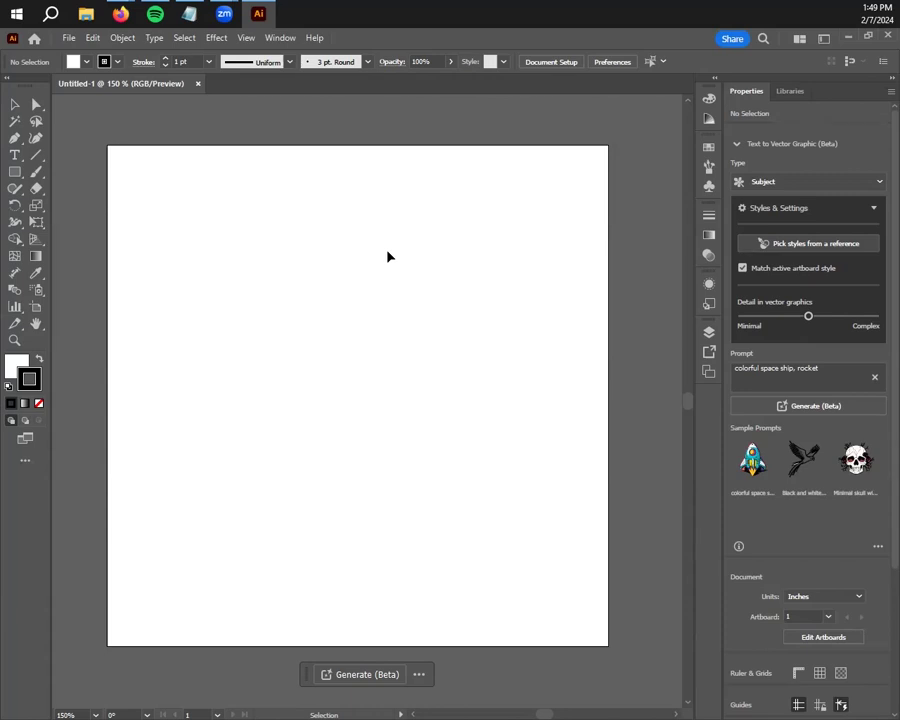
{"action": "key", "text": "space"}
{"action": "left_click_drag", "start_coordinate": [398, 251], "coordinate": [370, 336]}
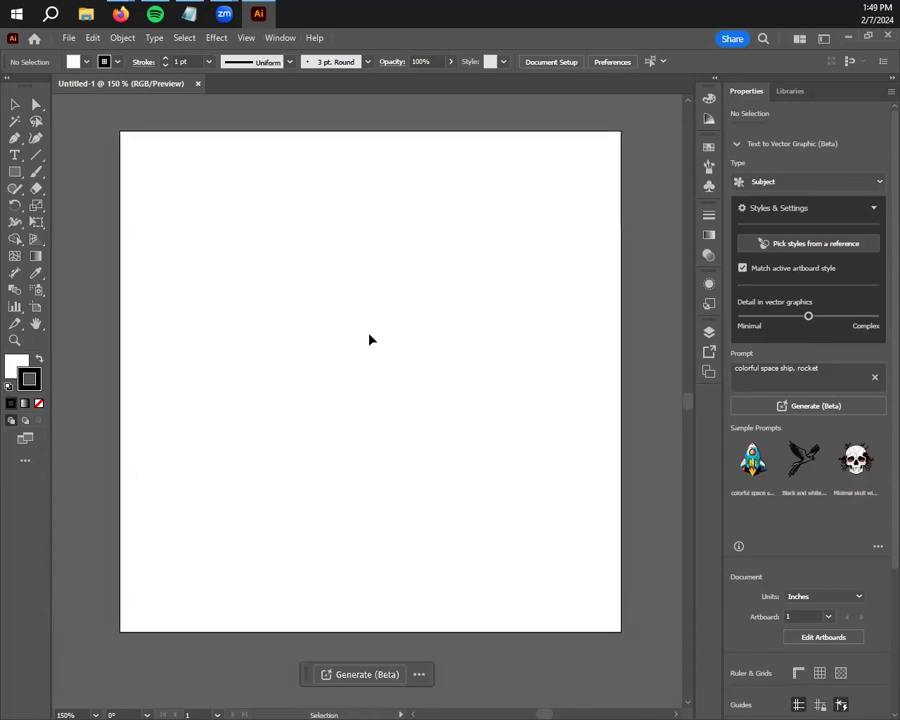
Examine the full canvas extent surrounding the artboard, then return to a closer view of the artboard.
{"action": "scroll", "coordinate": [368, 340], "scroll_direction": "down", "scroll_amount": 8}
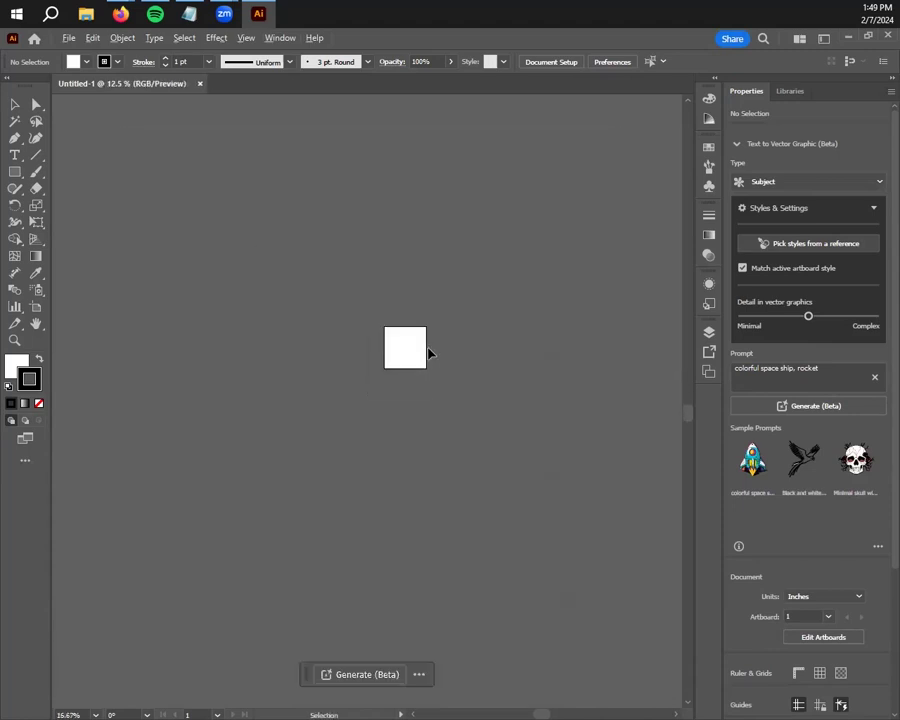
{"action": "scroll", "coordinate": [440, 355], "scroll_direction": "down", "scroll_amount": 4}
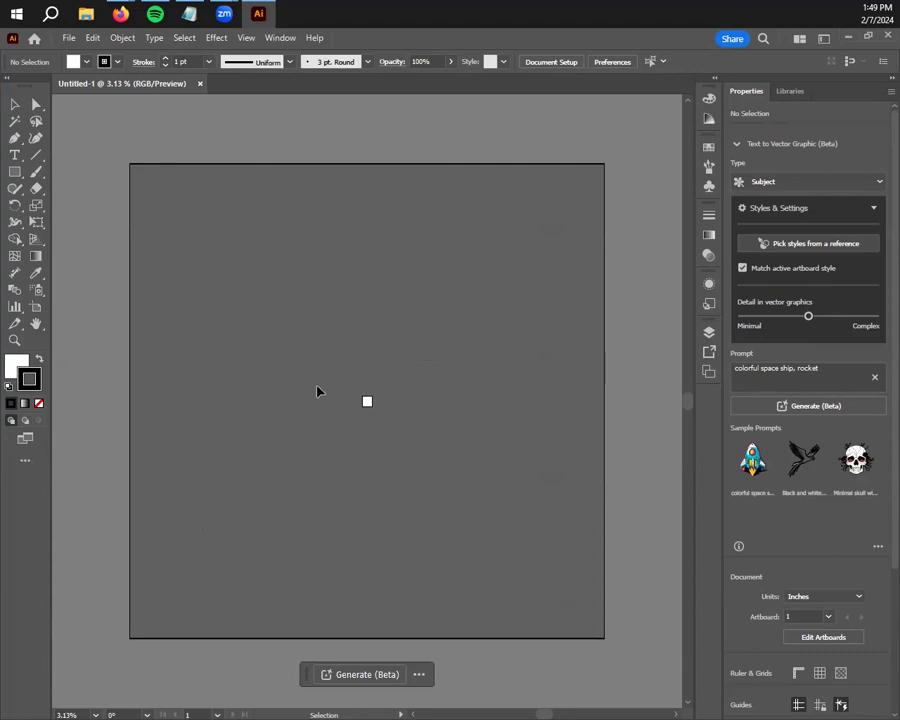
{"action": "scroll", "coordinate": [376, 426], "scroll_direction": "up", "scroll_amount": 6}
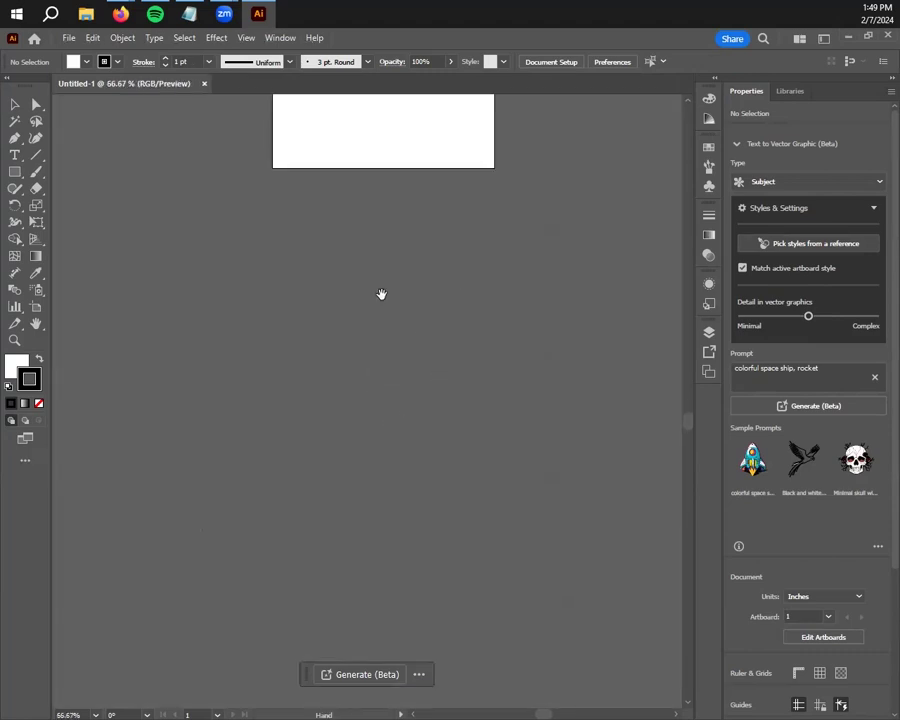
{"action": "left_click_drag", "start_coordinate": [381, 294], "coordinate": [412, 589]}
{"action": "scroll", "coordinate": [416, 500], "scroll_direction": "up", "scroll_amount": 2}
{"action": "left_click_drag", "start_coordinate": [412, 486], "coordinate": [378, 665]}
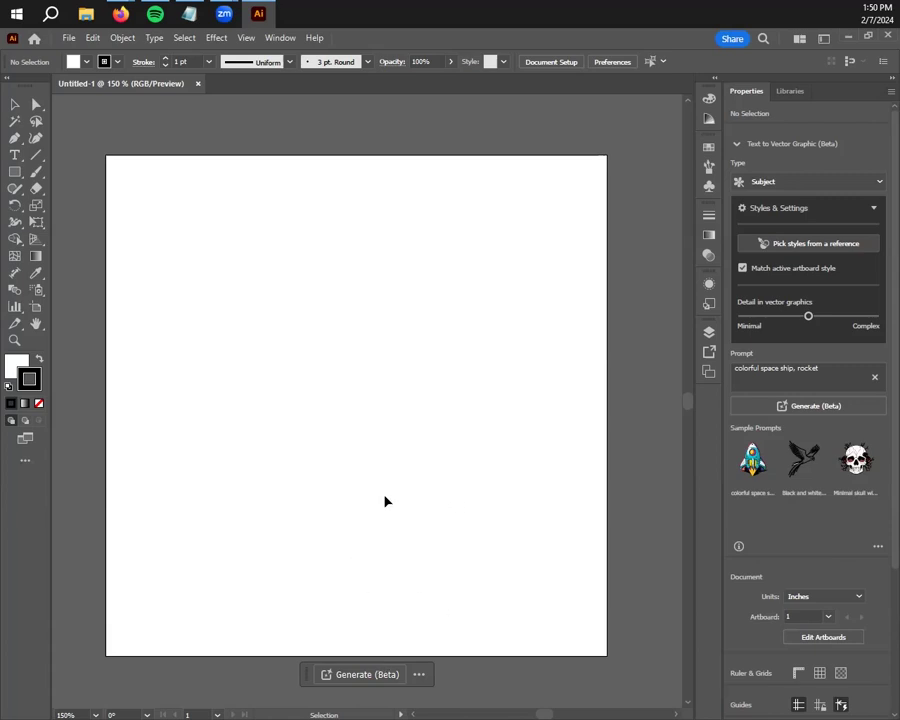
{"action": "scroll", "coordinate": [422, 478], "scroll_direction": "down", "scroll_amount": 1}
{"action": "scroll", "coordinate": [422, 478], "scroll_direction": "down", "scroll_amount": 1}
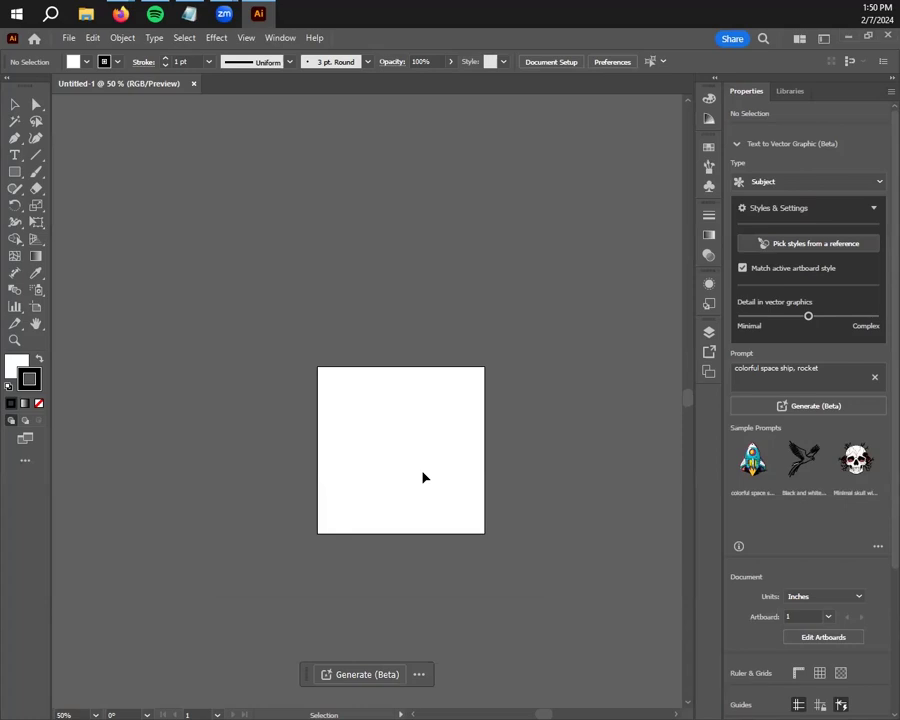
{"action": "scroll", "coordinate": [414, 462], "scroll_direction": "up", "scroll_amount": 3}
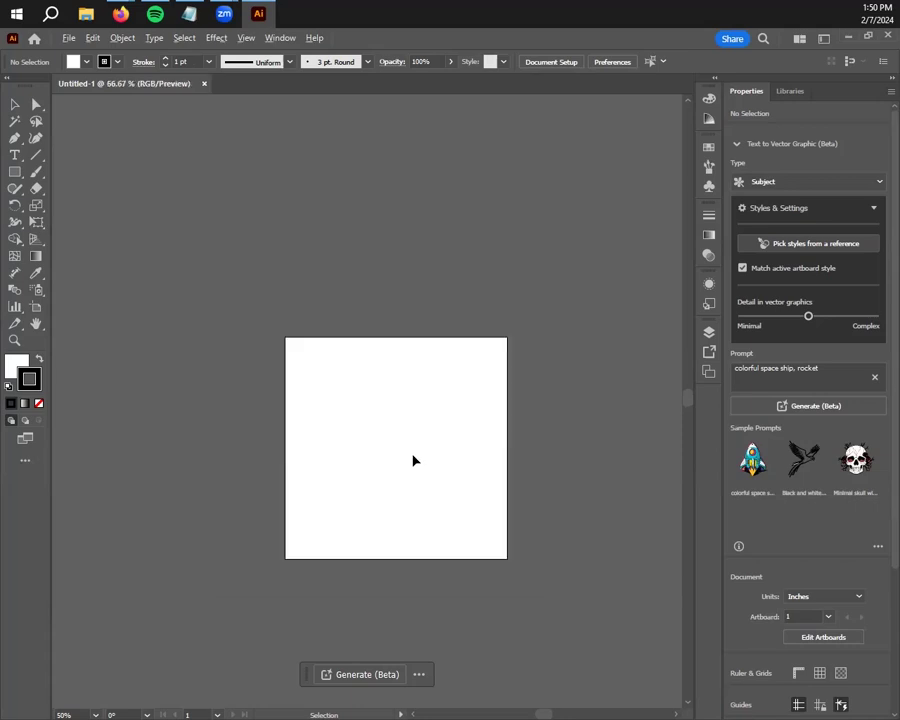
{"action": "scroll", "coordinate": [416, 463], "scroll_direction": "down", "scroll_amount": 1}
{"action": "left_click_drag", "start_coordinate": [404, 434], "coordinate": [390, 376]}
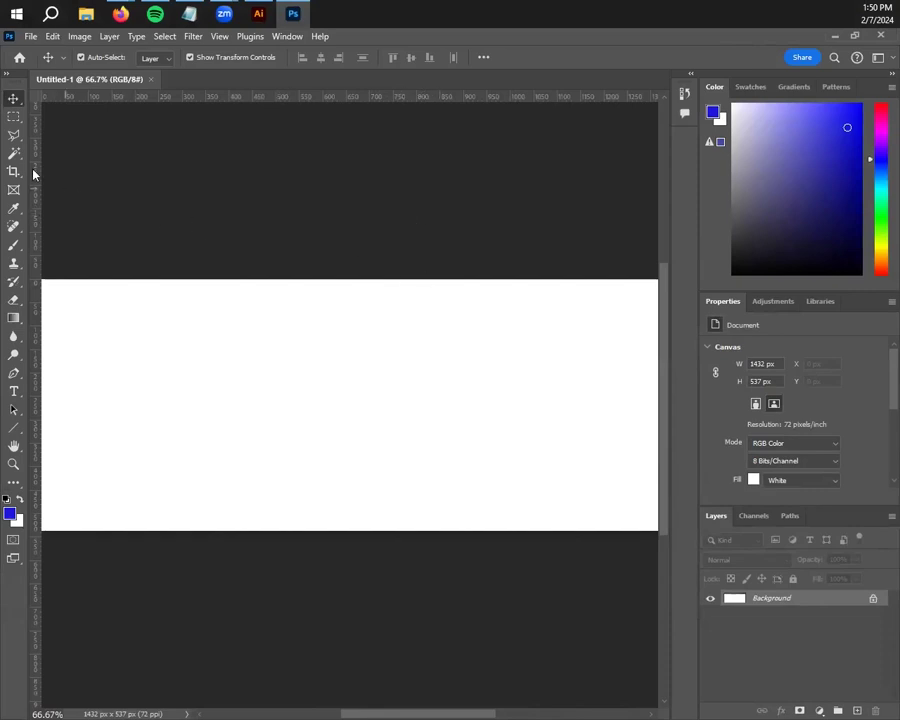
In Photoshop, make a nearly square Rectangular Marquee selection on the left part of the canvas and fill it with black.
{"action": "key", "text": "m"}
{"action": "left_click_drag", "start_coordinate": [120, 318], "coordinate": [301, 484]}
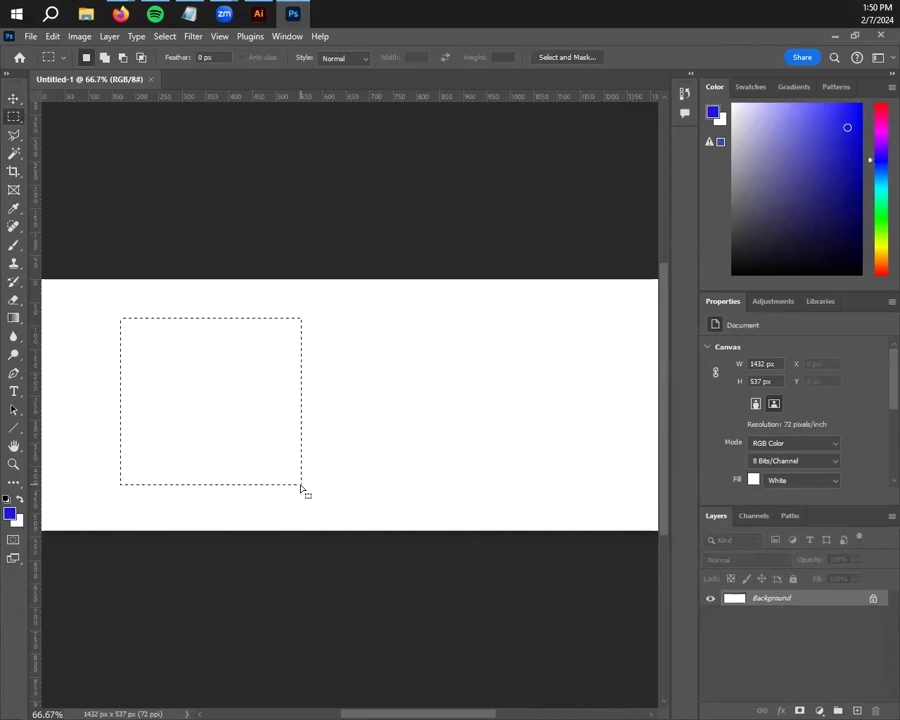
{"action": "key", "text": "shift+F5"}
{"action": "left_click", "coordinate": [646, 332]}
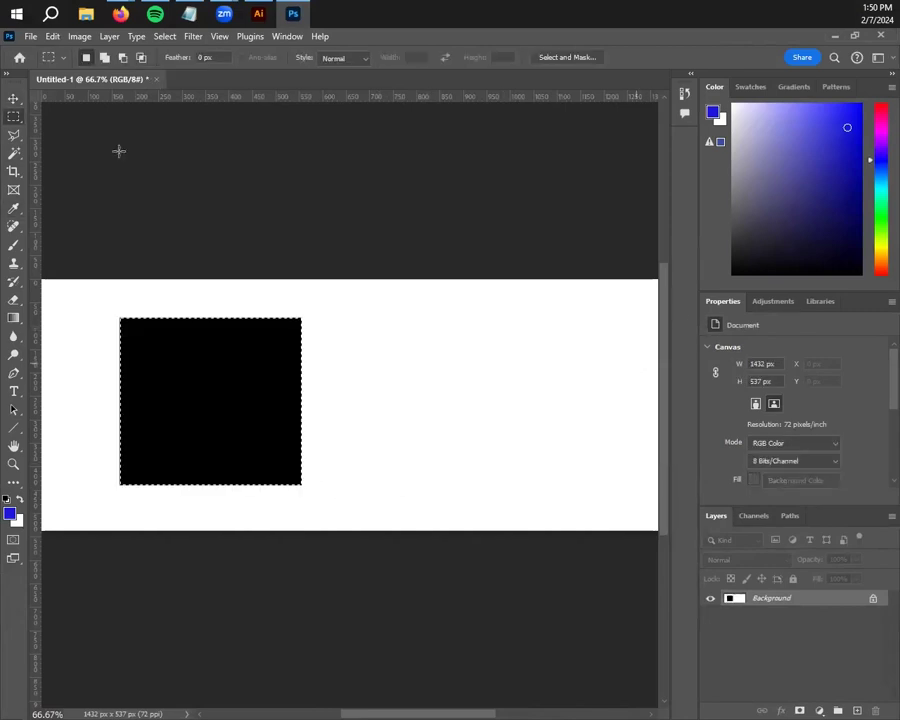
Deselect the black square and activate the Move tool.
{"action": "key", "text": "v"}
{"action": "key", "text": "ctrl+d"}
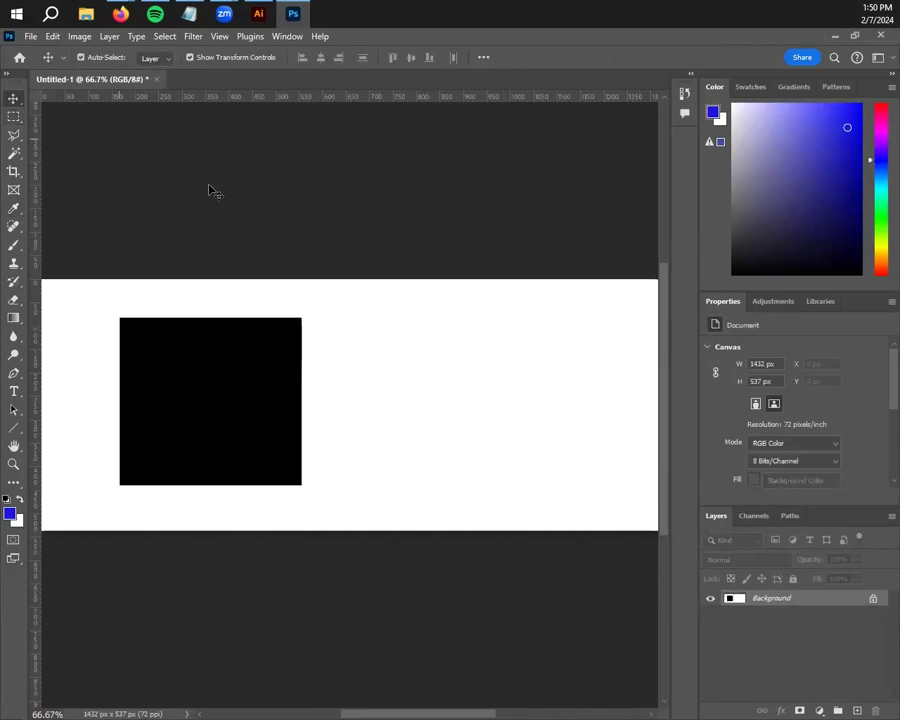
In Illustrator, draw a nearly square rectangle about 2.27 by 2.18 in on the artboard, fill it black, and deselect it.
{"action": "left_click", "coordinate": [258, 13]}
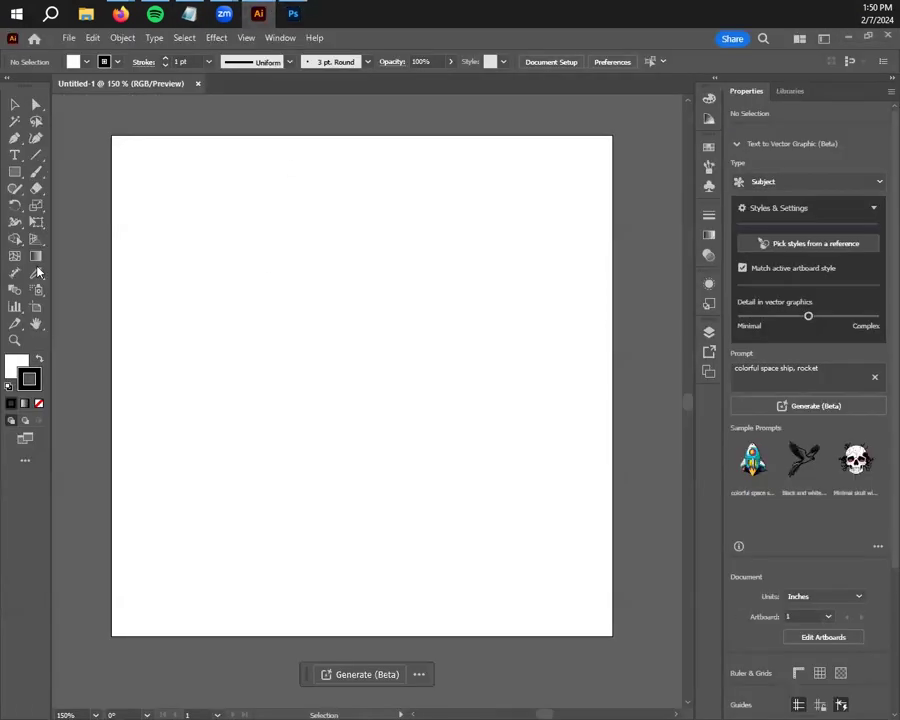
{"action": "left_click", "coordinate": [15, 172]}
{"action": "left_click_drag", "start_coordinate": [213, 199], "coordinate": [441, 417]}
{"action": "left_click_drag", "start_coordinate": [29, 376], "coordinate": [16, 364]}
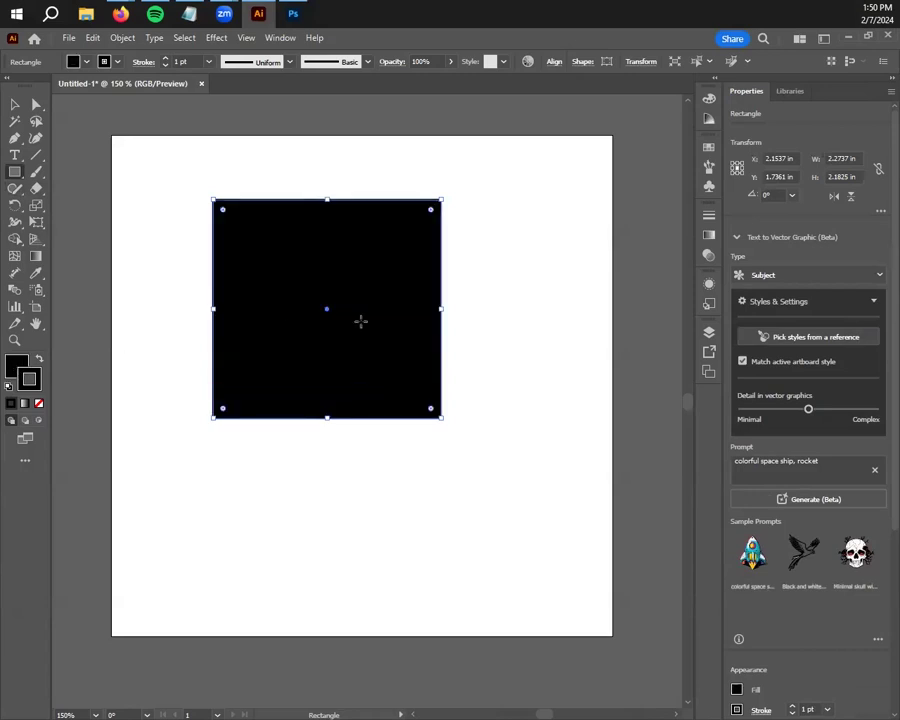
{"action": "key", "text": "v"}
{"action": "left_click", "coordinate": [370, 181]}
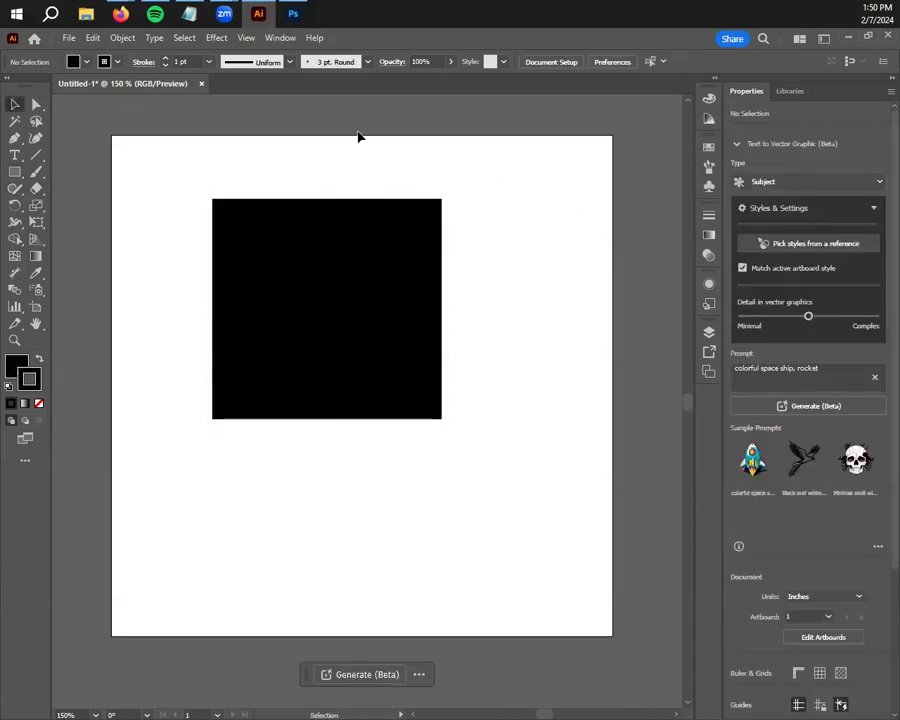
Compare the black square in Photoshop with the black square in Illustrator.
{"action": "left_click", "coordinate": [293, 10]}
{"action": "left_click", "coordinate": [293, 10]}
{"action": "left_click", "coordinate": [293, 10]}
{"action": "mouse_move", "coordinate": [263, 8]}
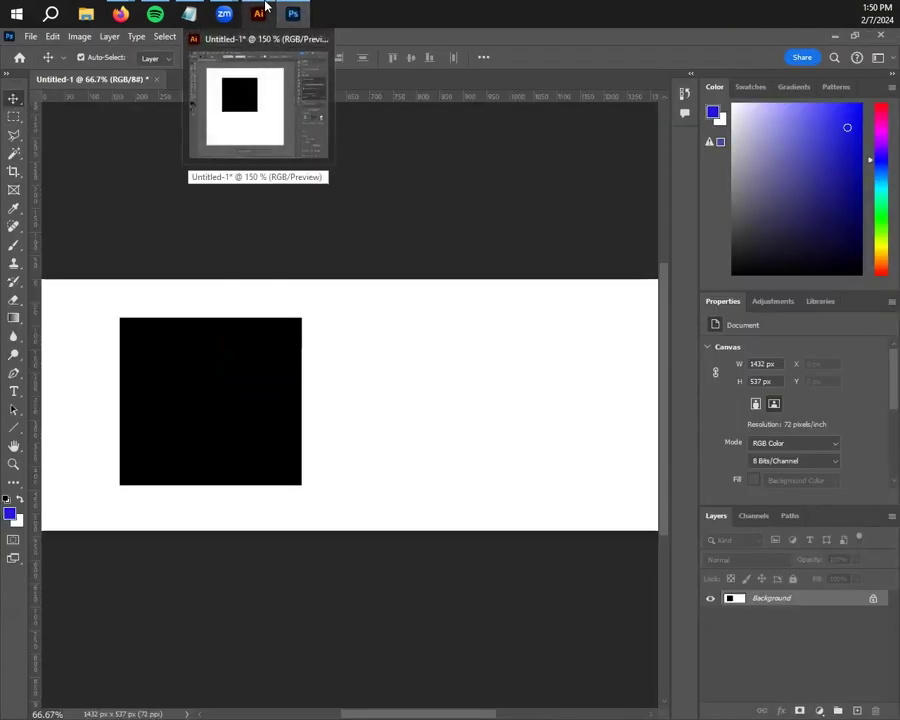
{"action": "left_click", "coordinate": [262, 10]}
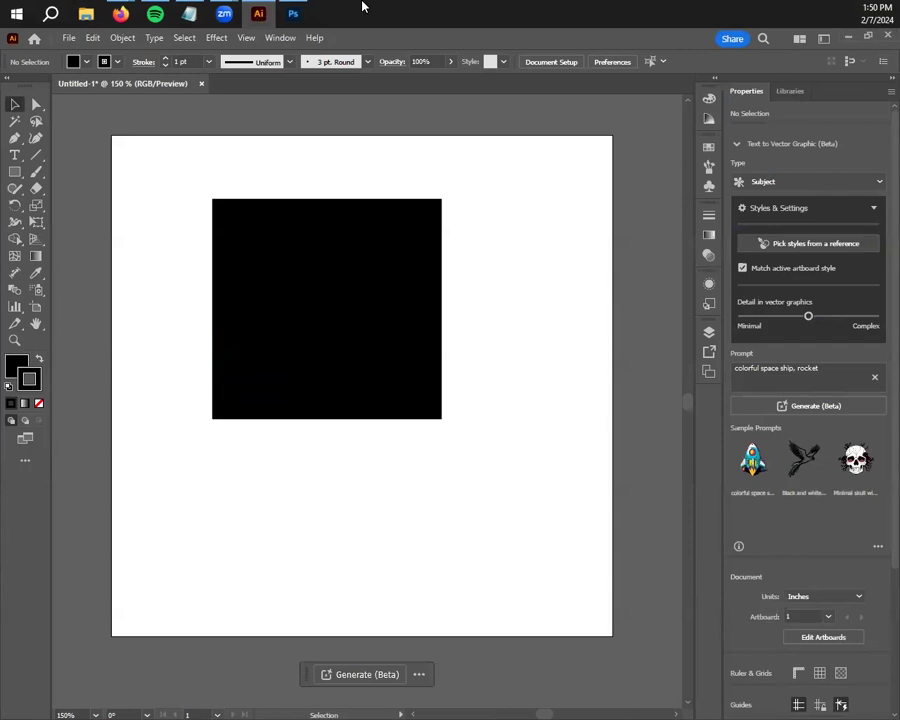
In Photoshop, examine the pixel grid along the black square's right edge at high magnification, then return to the whole square.
{"action": "left_click", "coordinate": [293, 12]}
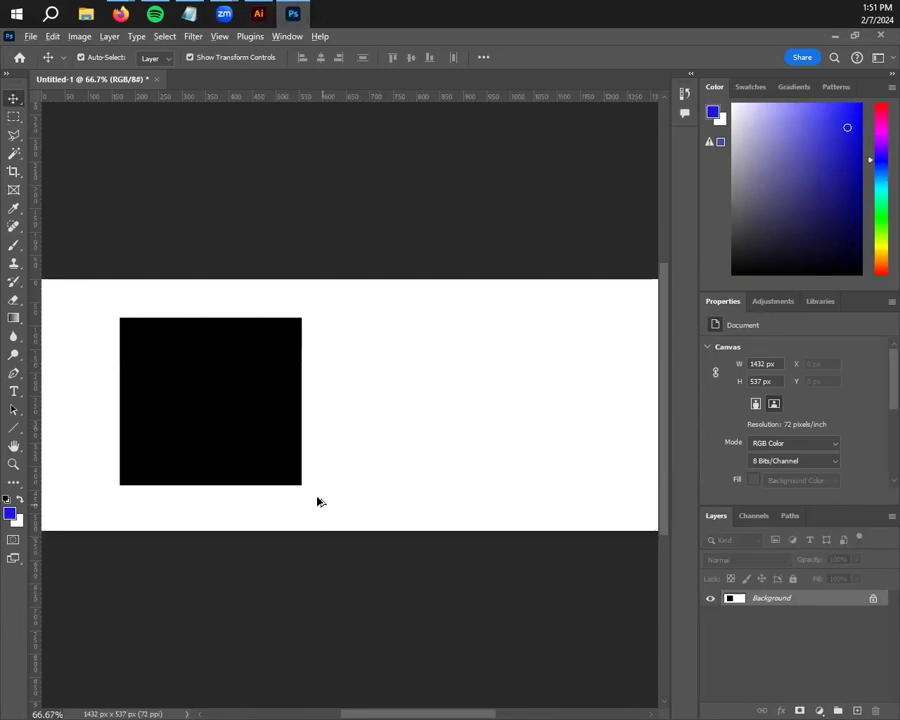
{"action": "scroll", "coordinate": [297, 420], "scroll_direction": "up", "scroll_amount": 5}
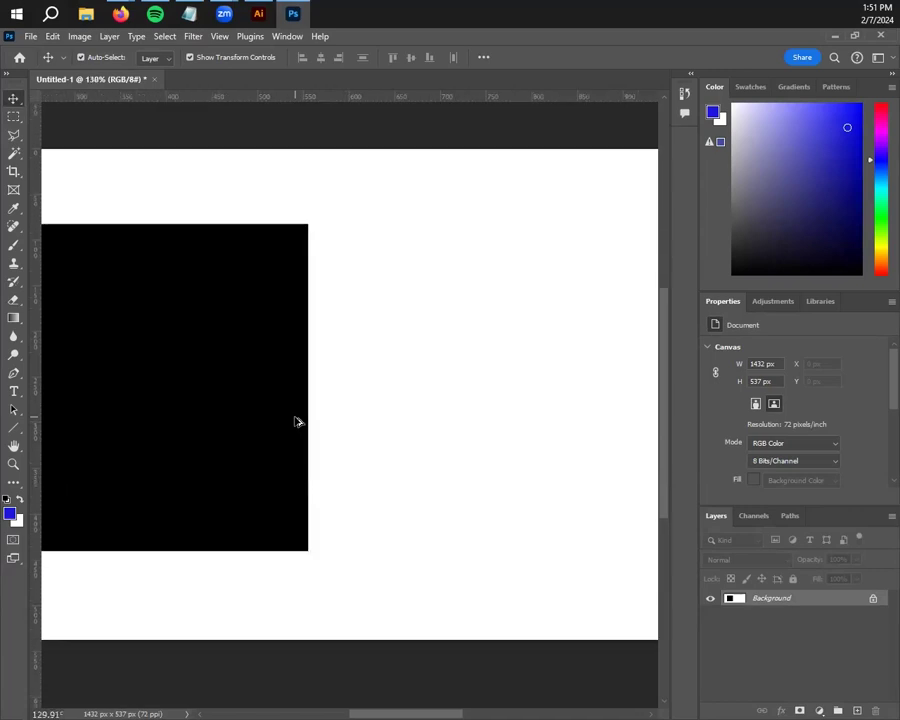
{"action": "scroll", "coordinate": [295, 421], "scroll_direction": "up", "scroll_amount": 6}
{"action": "scroll", "coordinate": [295, 421], "scroll_direction": "up", "scroll_amount": 4}
{"action": "scroll", "coordinate": [297, 421], "scroll_direction": "up", "scroll_amount": 4}
{"action": "scroll", "coordinate": [297, 421], "scroll_direction": "up", "scroll_amount": 4}
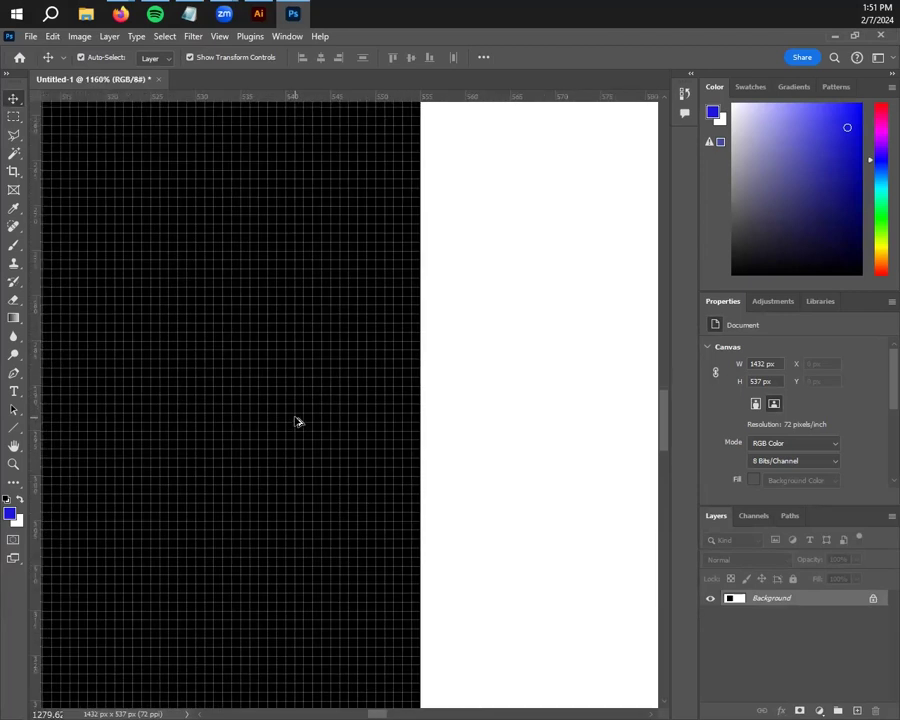
{"action": "scroll", "coordinate": [297, 421], "scroll_direction": "up", "scroll_amount": 3}
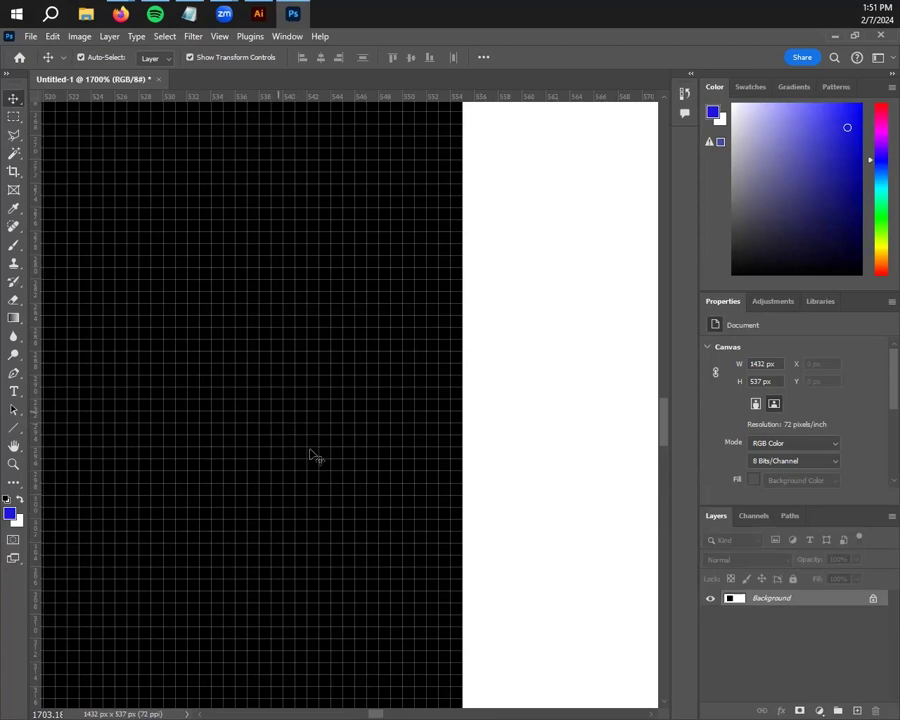
{"action": "scroll", "coordinate": [300, 440], "scroll_direction": "down", "scroll_amount": 1}
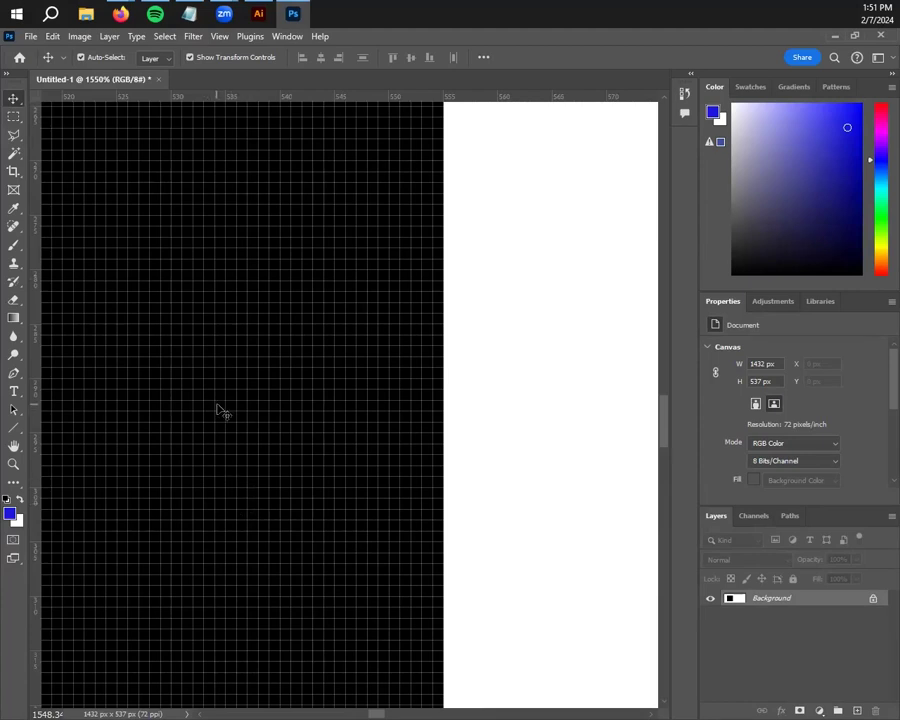
{"action": "scroll", "coordinate": [216, 408], "scroll_direction": "down", "scroll_amount": 4}
{"action": "scroll", "coordinate": [220, 487], "scroll_direction": "down", "scroll_amount": 6}
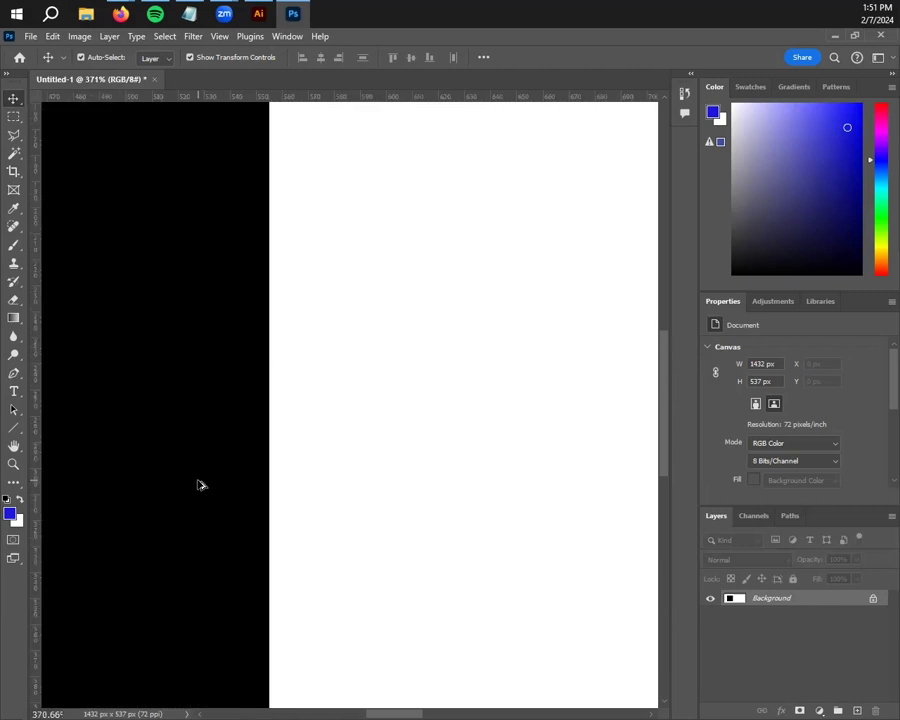
{"action": "left_click_drag", "start_coordinate": [328, 499], "coordinate": [345, 478]}
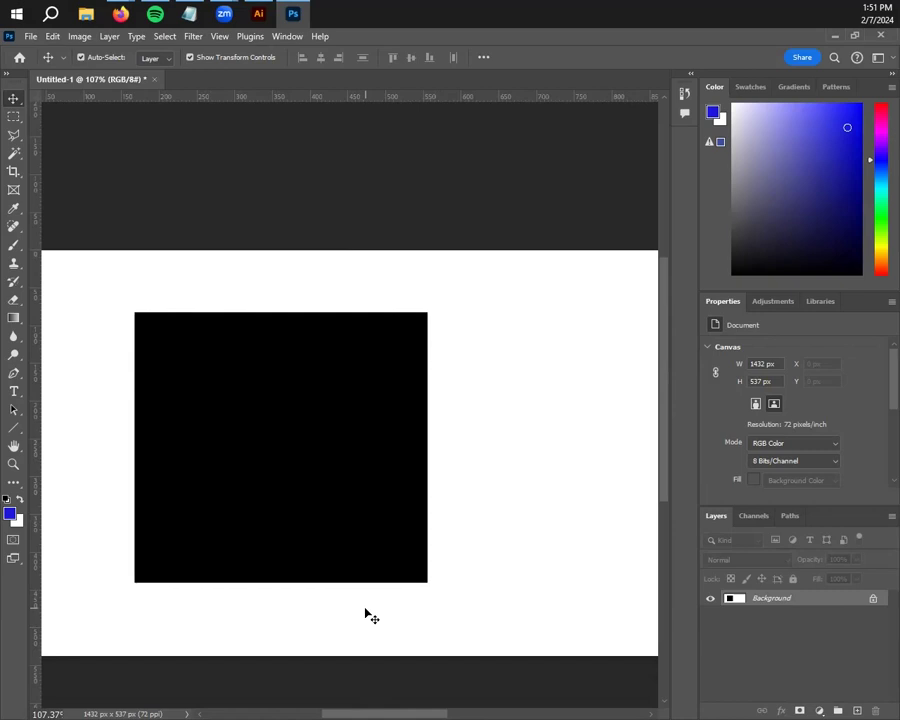
In Illustrator, examine the black vector square at up to 64000% magnification, then return to 300%.
{"action": "left_click", "coordinate": [260, 18]}
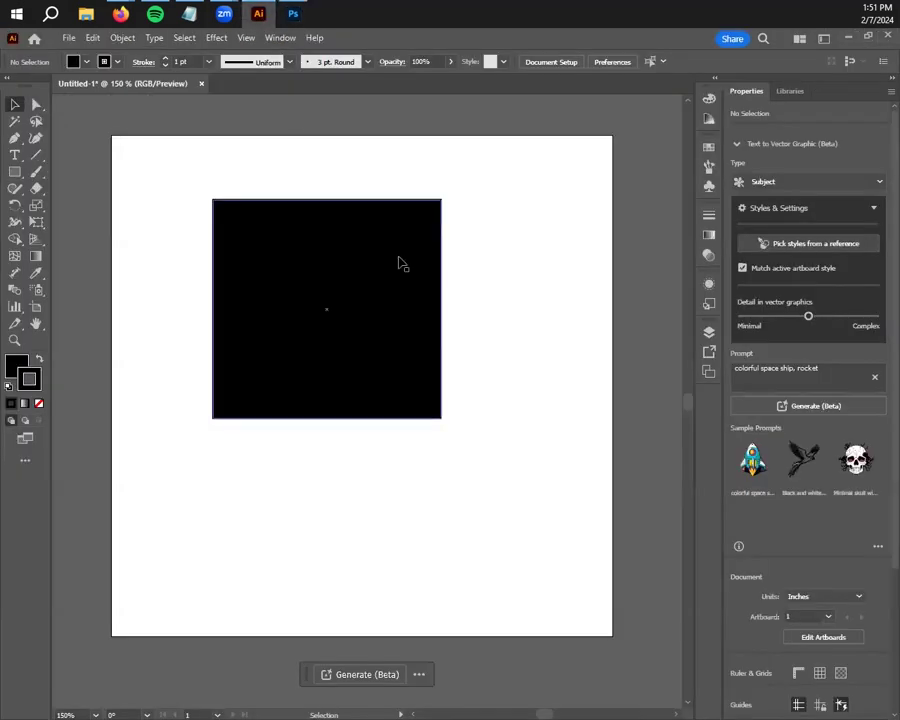
{"action": "scroll", "coordinate": [337, 322], "scroll_direction": "up", "scroll_amount": 15}
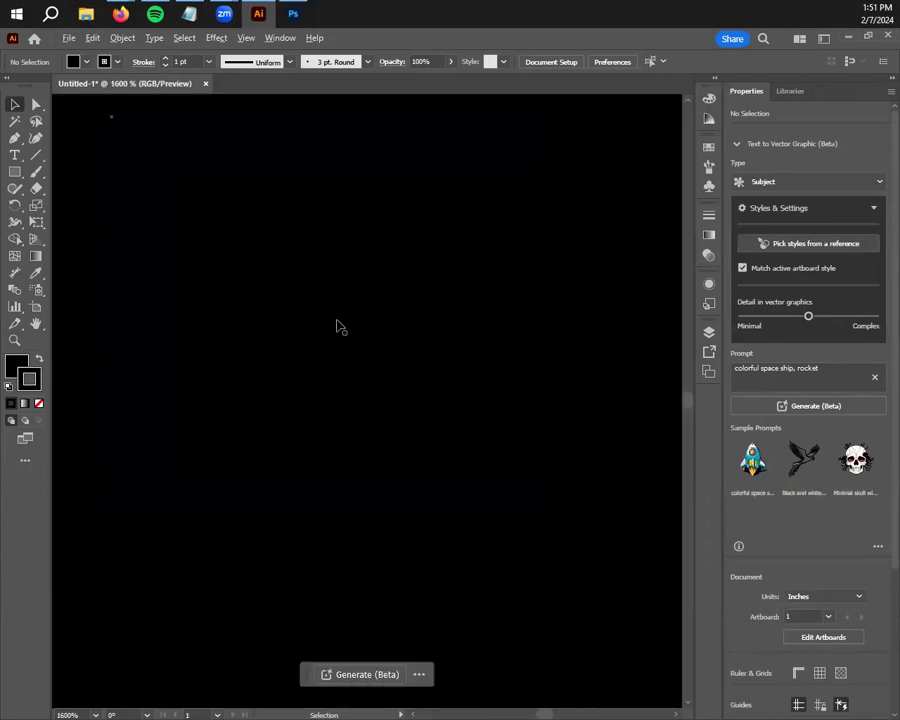
{"action": "scroll", "coordinate": [337, 328], "scroll_direction": "up", "scroll_amount": 5}
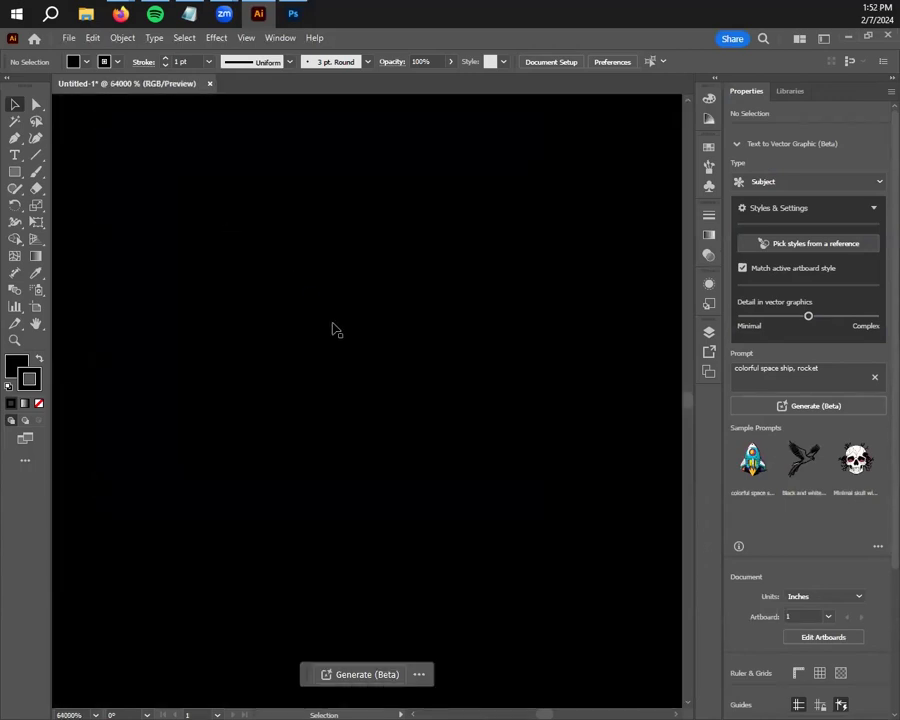
{"action": "scroll", "coordinate": [370, 342], "scroll_direction": "down", "scroll_amount": 19}
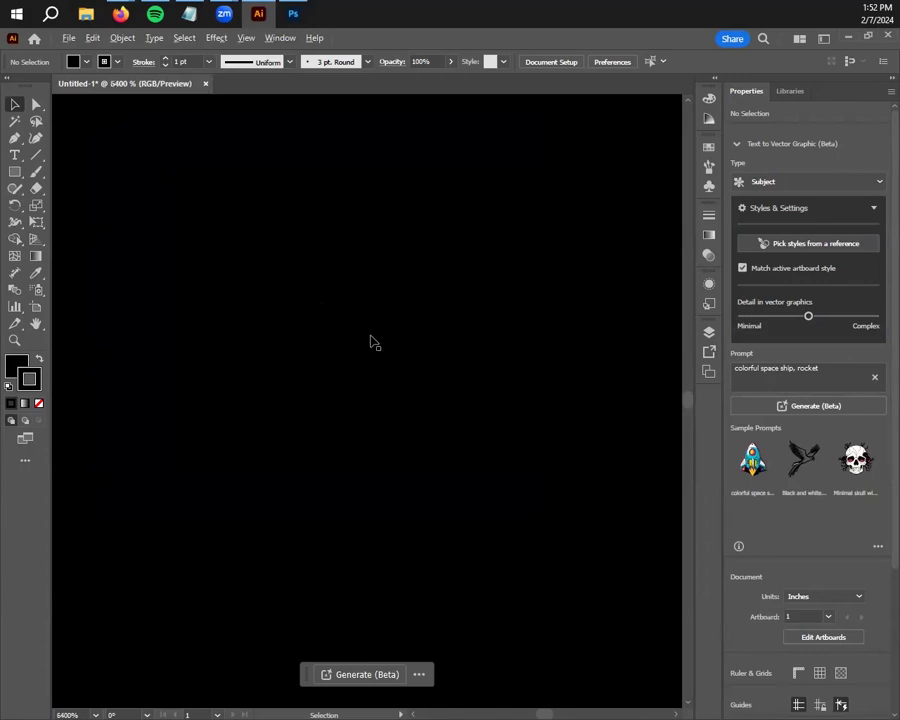
{"action": "scroll", "coordinate": [395, 355], "scroll_direction": "up", "scroll_amount": 2}
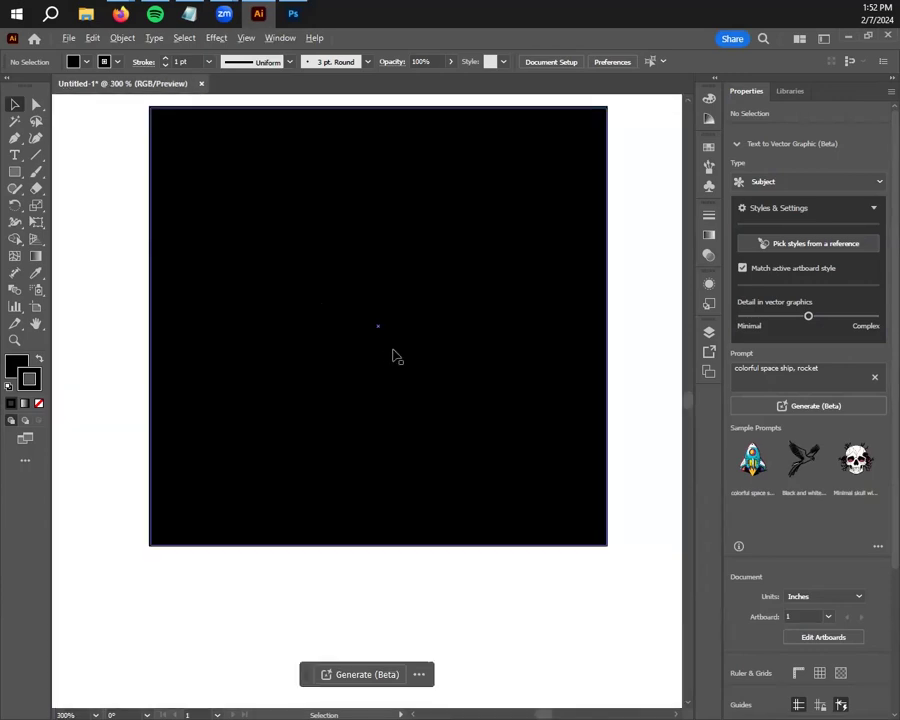
{"action": "scroll", "coordinate": [420, 390], "scroll_direction": "up", "scroll_amount": 3}
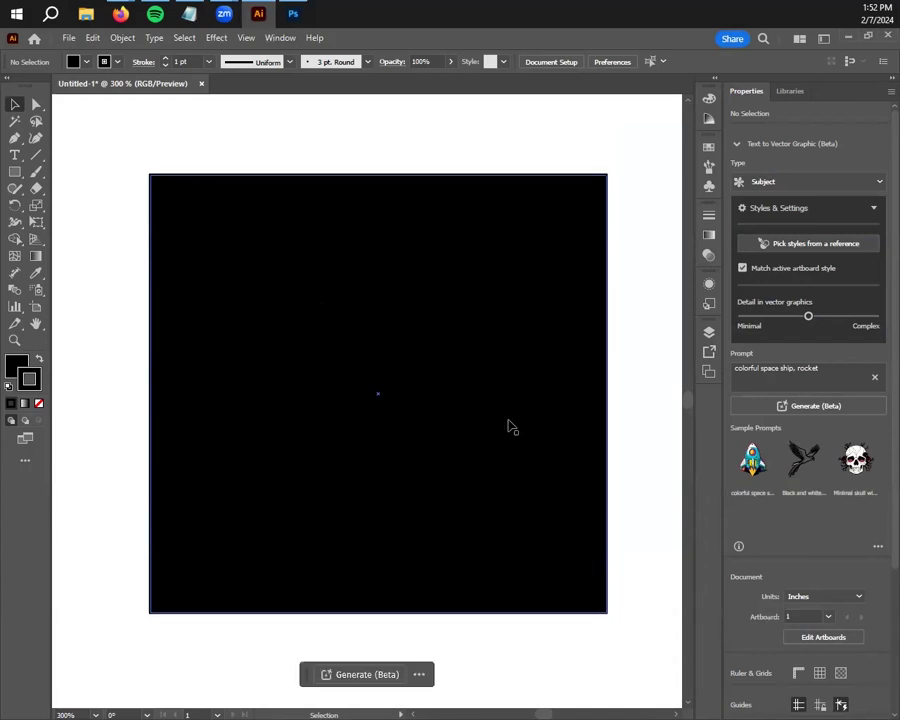
Select the vector square to inspect its corner and edge handles, then compare it with the square in Photoshop.
{"action": "left_click", "coordinate": [485, 380]}
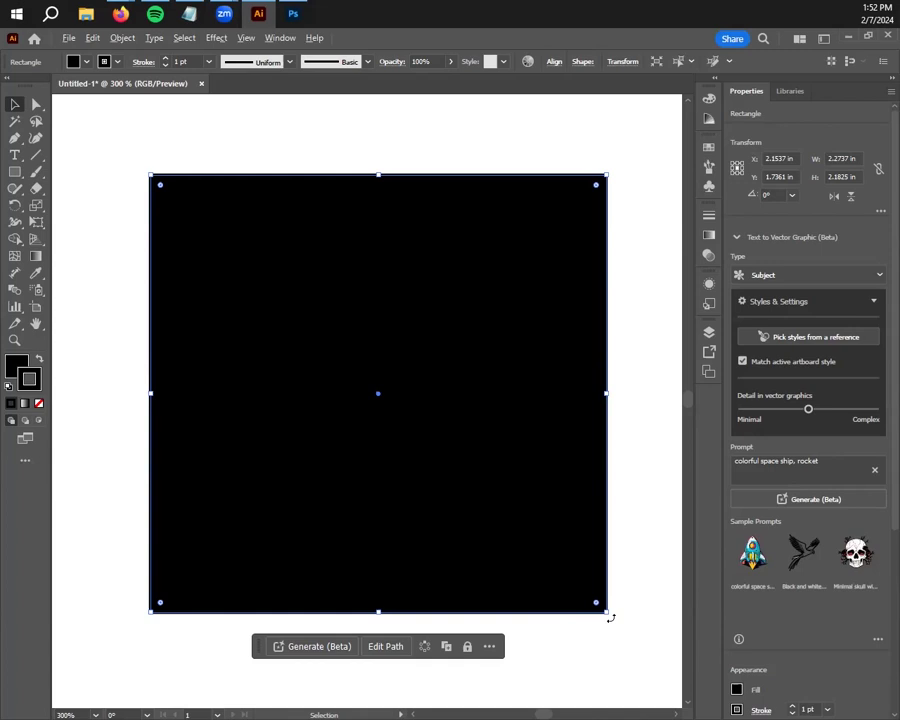
{"action": "left_click_drag", "start_coordinate": [611, 618], "coordinate": [611, 618]}
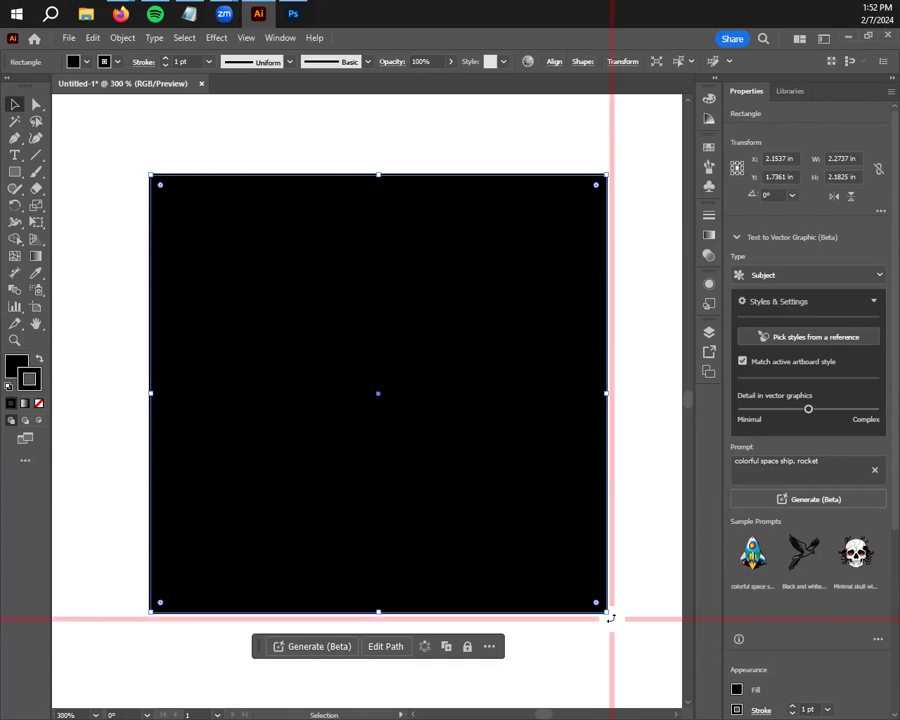
{"action": "left_click_drag", "start_coordinate": [611, 618], "coordinate": [606, 612]}
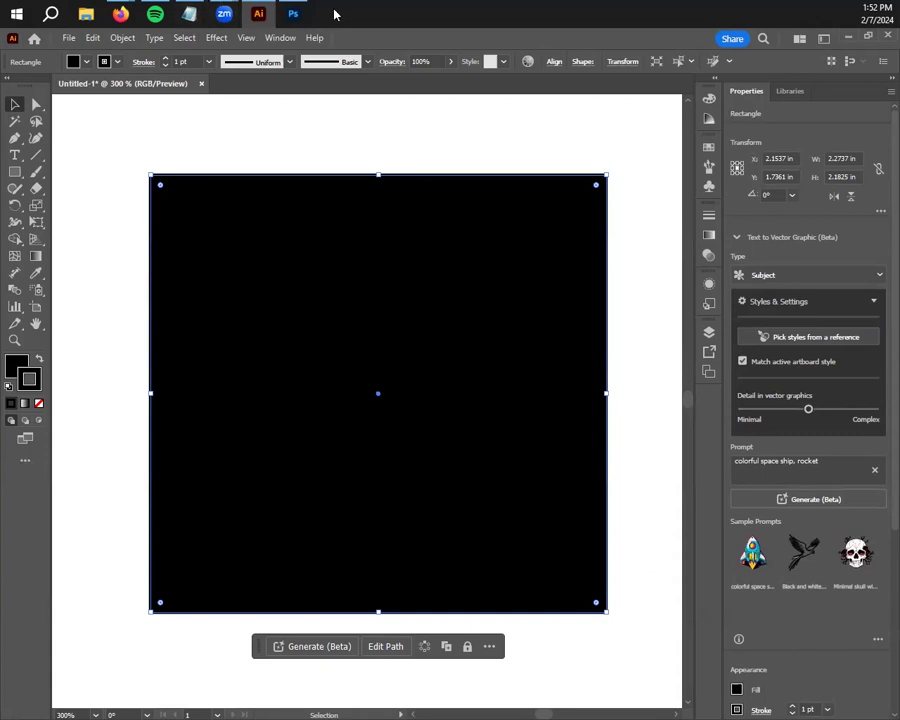
{"action": "left_click", "coordinate": [293, 14]}
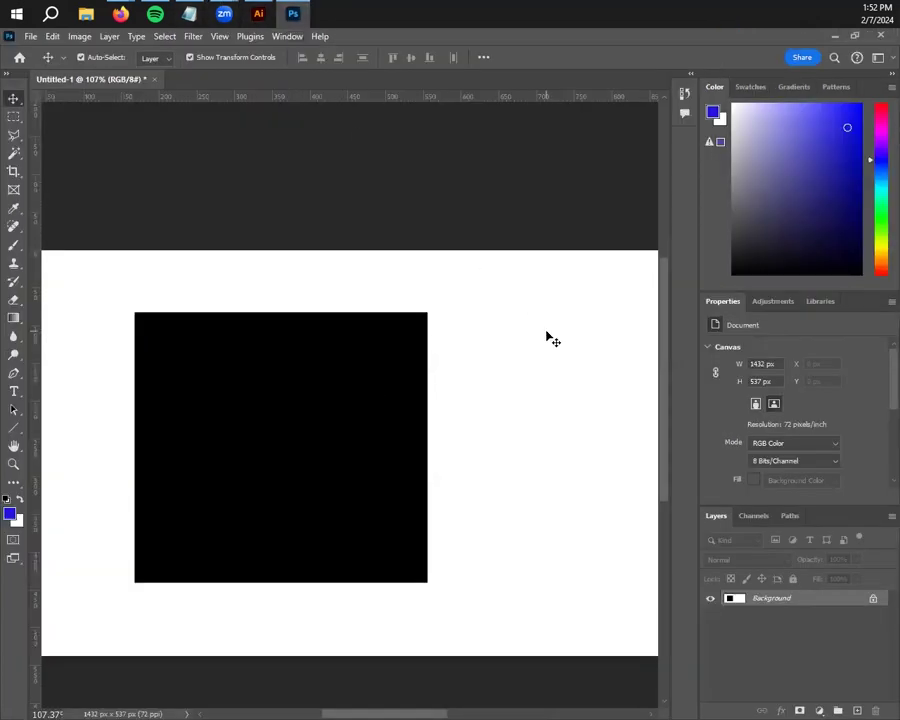
In Illustrator, freely resize, move and rotate the vector square, ending at about 3.11 by 2.99 in with a rotation of about 3.1°.
{"action": "left_click", "coordinate": [258, 14]}
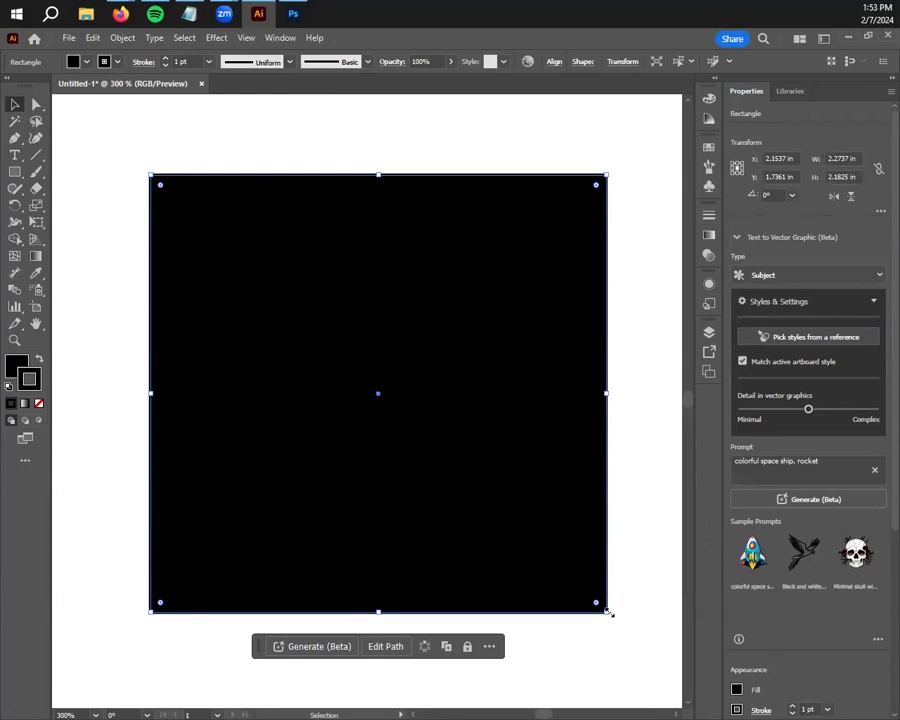
{"action": "left_click_drag", "start_coordinate": [609, 613], "coordinate": [356, 390]}
{"action": "left_click_drag", "start_coordinate": [304, 306], "coordinate": [568, 300]}
{"action": "left_click_drag", "start_coordinate": [565, 398], "coordinate": [450, 213]}
{"action": "left_click", "coordinate": [558, 341]}
{"action": "left_click", "coordinate": [382, 196]}
{"action": "left_click", "coordinate": [408, 189]}
{"action": "left_click_drag", "start_coordinate": [303, 199], "coordinate": [874, 700]}
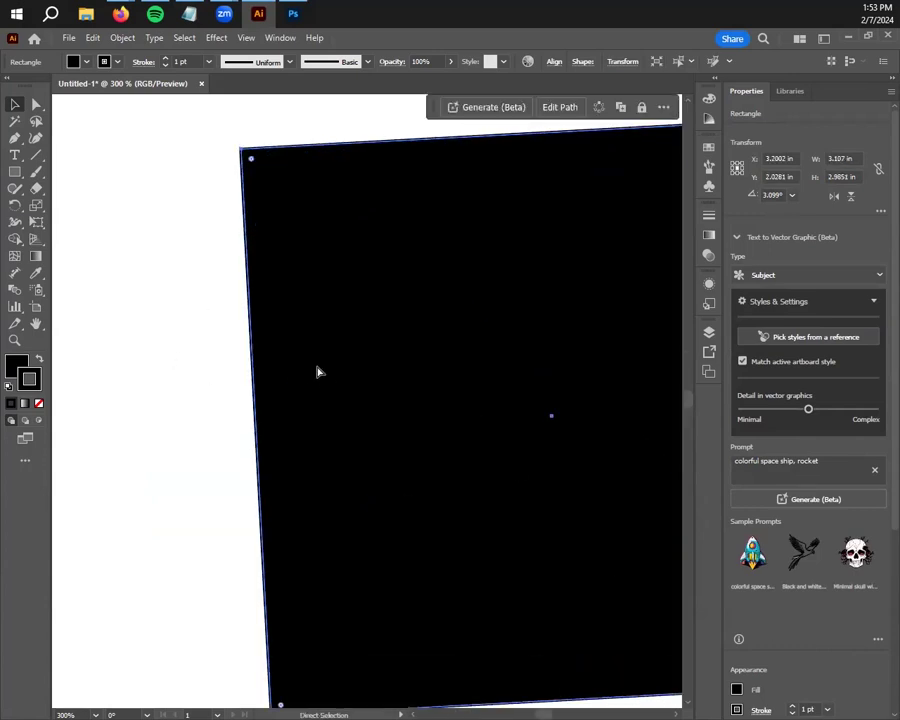
Undo the latest transformations back to the small unrotated vector square, then deselect it.
{"action": "key", "text": "ctrl+z"}
{"action": "key", "text": "ctrl+z"}
{"action": "key", "text": "ctrl+z"}
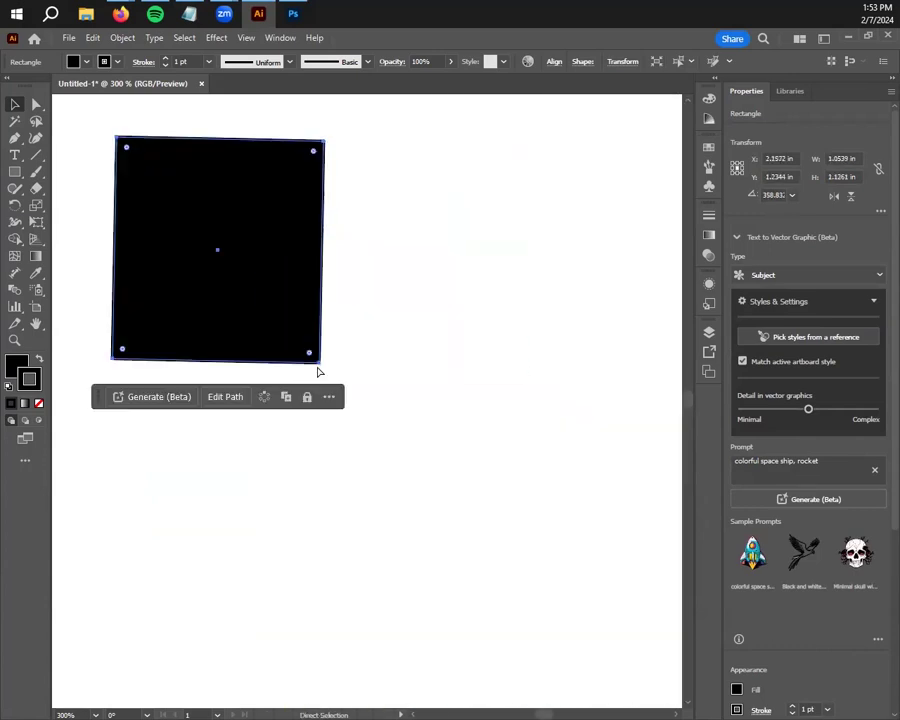
{"action": "left_click", "coordinate": [462, 369]}
{"action": "key", "text": "ctrl+z"}
{"action": "left_click", "coordinate": [462, 369]}
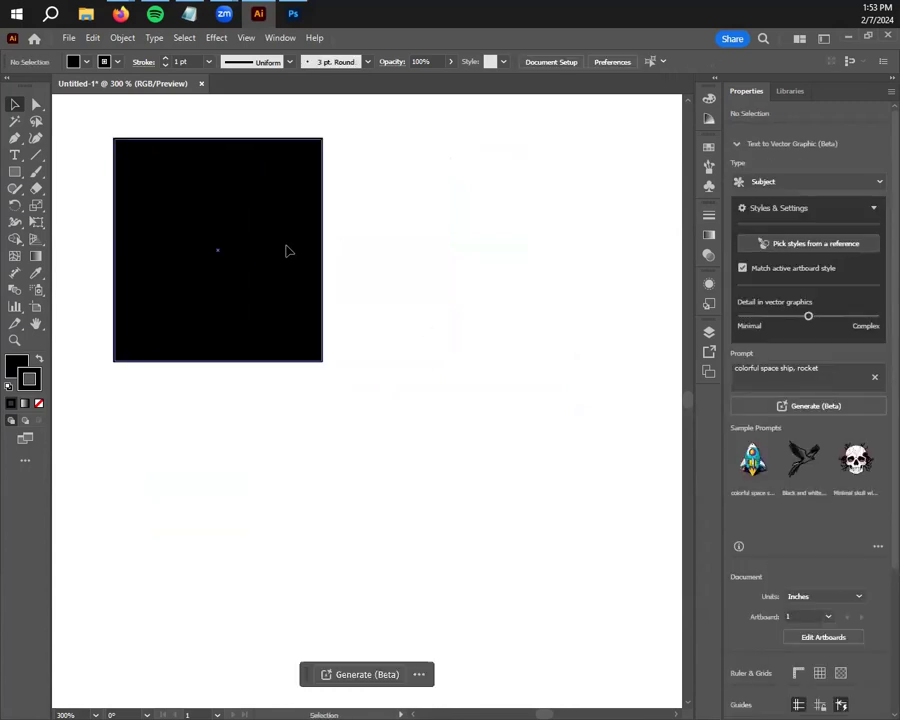
In Photoshop, try to move the black square on the locked Background layer, and decline converting it to a normal layer.
{"action": "left_click", "coordinate": [260, 247]}
{"action": "left_click", "coordinate": [293, 14]}
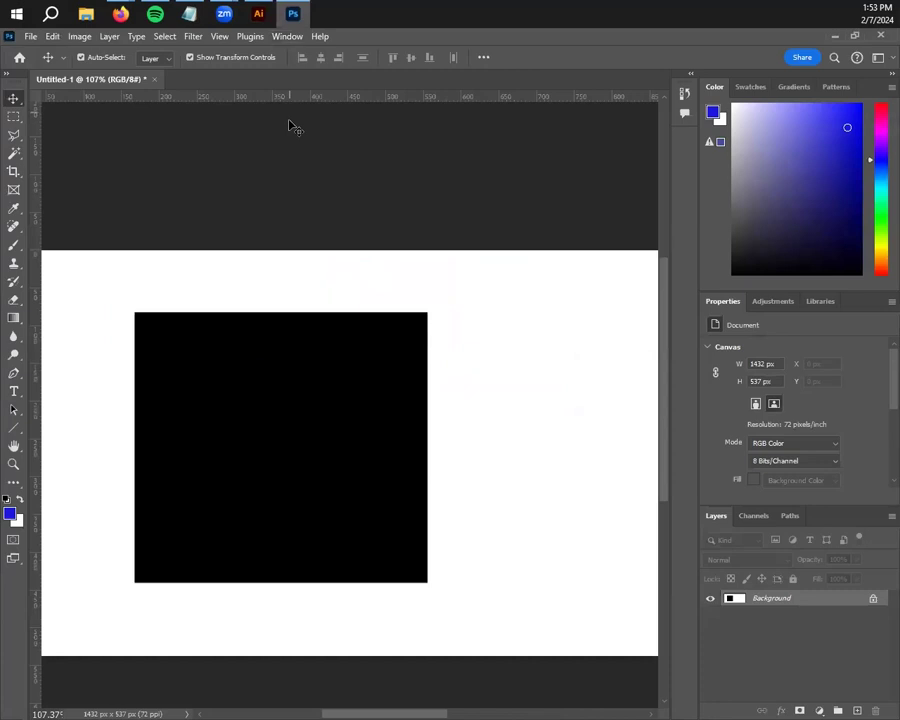
{"action": "left_click_drag", "start_coordinate": [337, 412], "coordinate": [639, 492]}
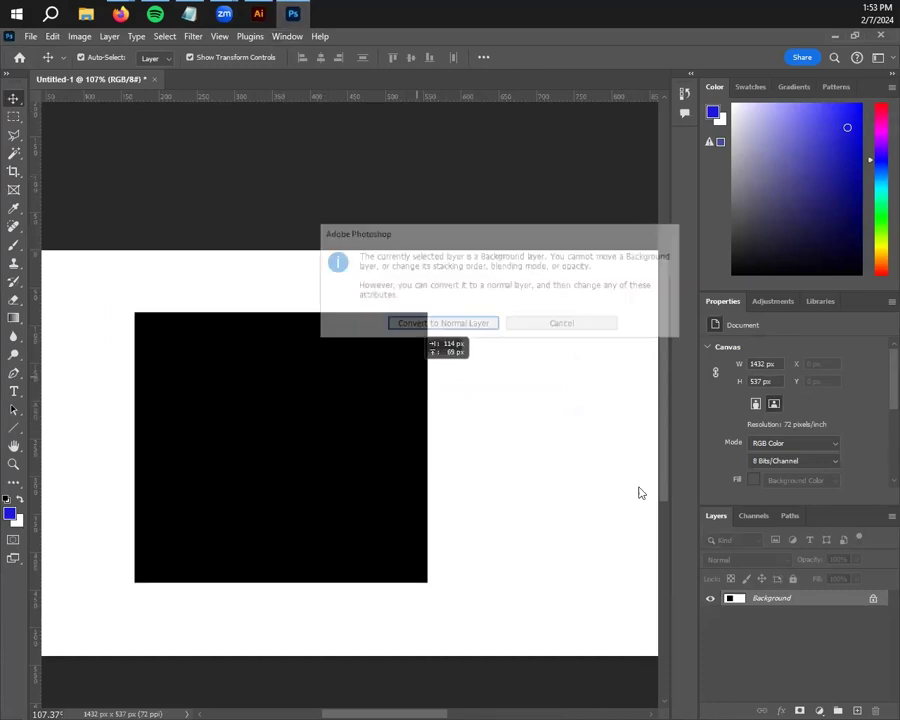
{"action": "left_click", "coordinate": [555, 324]}
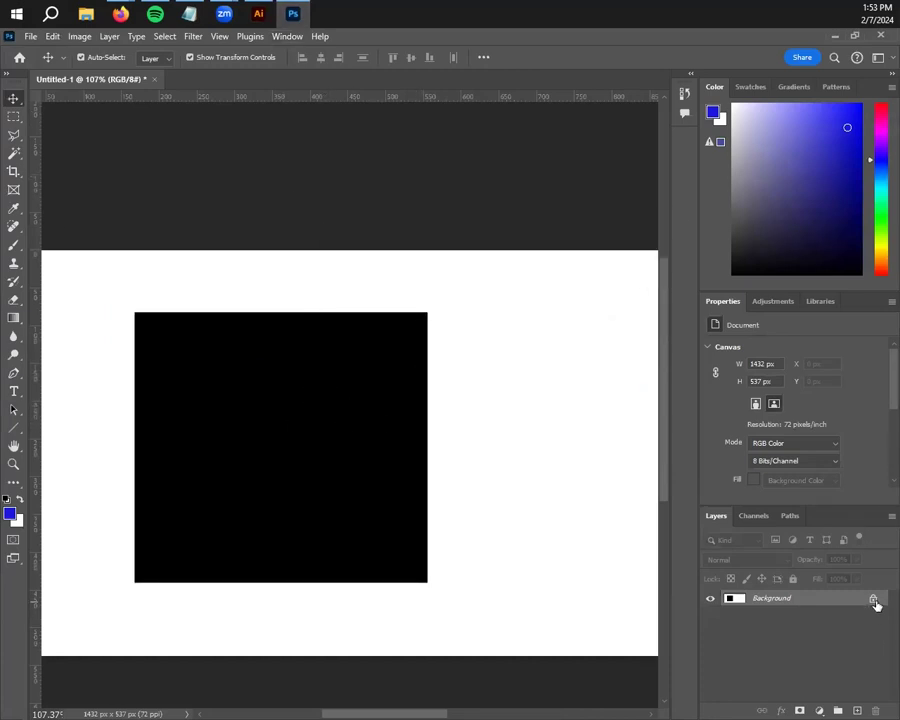
Unlock the Background layer and scale the layer containing the black square down to about 2.77%.
{"action": "left_click", "coordinate": [872, 600]}
{"action": "left_click_drag", "start_coordinate": [300, 500], "coordinate": [358, 328]}
{"action": "left_click_drag", "start_coordinate": [477, 542], "coordinate": [412, 382]}
{"action": "scroll", "coordinate": [474, 411], "scroll_direction": "left", "scroll_amount": 2}
{"action": "scroll", "coordinate": [474, 411], "scroll_direction": "right", "scroll_amount": 2}
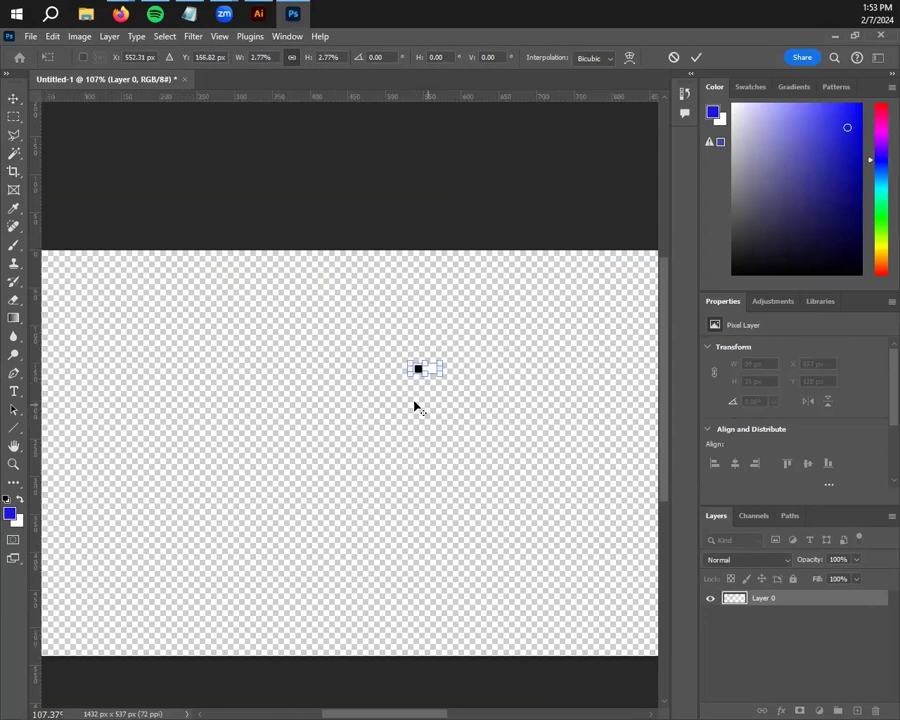
Examine the pixel grid of the shrunken black square at about 3590% magnification.
{"action": "scroll", "coordinate": [414, 402], "scroll_direction": "up", "scroll_amount": 5}
{"action": "scroll", "coordinate": [354, 315], "scroll_direction": "up", "scroll_amount": 4}
{"action": "scroll", "coordinate": [366, 404], "scroll_direction": "up", "scroll_amount": 3}
{"action": "left_click_drag", "start_coordinate": [420, 518], "coordinate": [468, 599]}
{"action": "scroll", "coordinate": [472, 683], "scroll_direction": "up", "scroll_amount": 1}
{"action": "left_click_drag", "start_coordinate": [472, 683], "coordinate": [437, 397]}
{"action": "left_click_drag", "start_coordinate": [485, 502], "coordinate": [497, 417]}
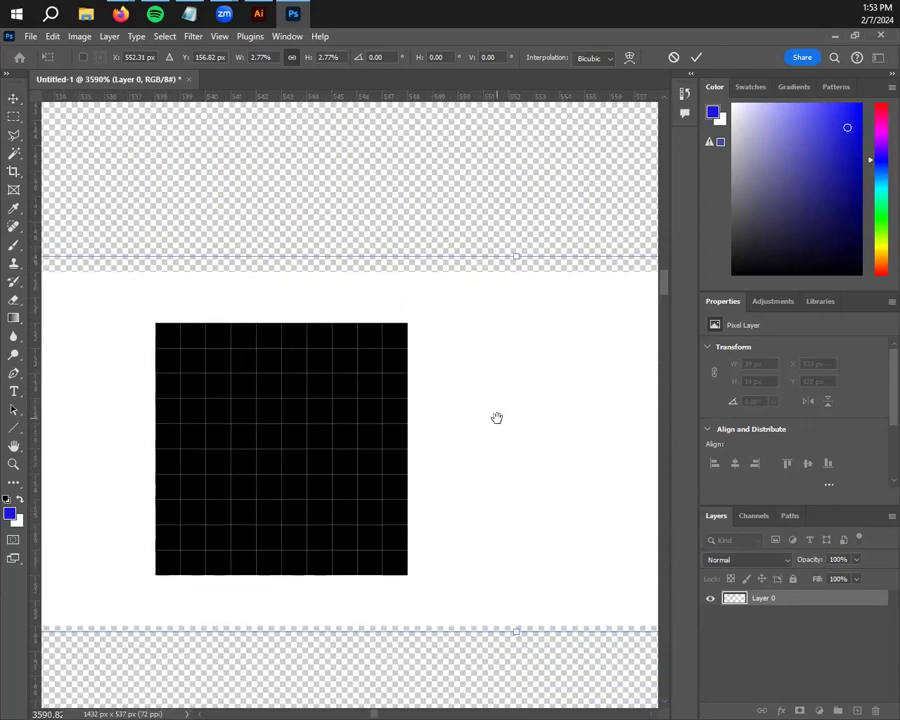
Scale the layer down further to about 0.50%, and examine its pixels at 12800% magnification and within the whole canvas.
{"action": "left_click_drag", "start_coordinate": [517, 634], "coordinate": [482, 492]}
{"action": "scroll", "coordinate": [514, 320], "scroll_direction": "up", "scroll_amount": 5}
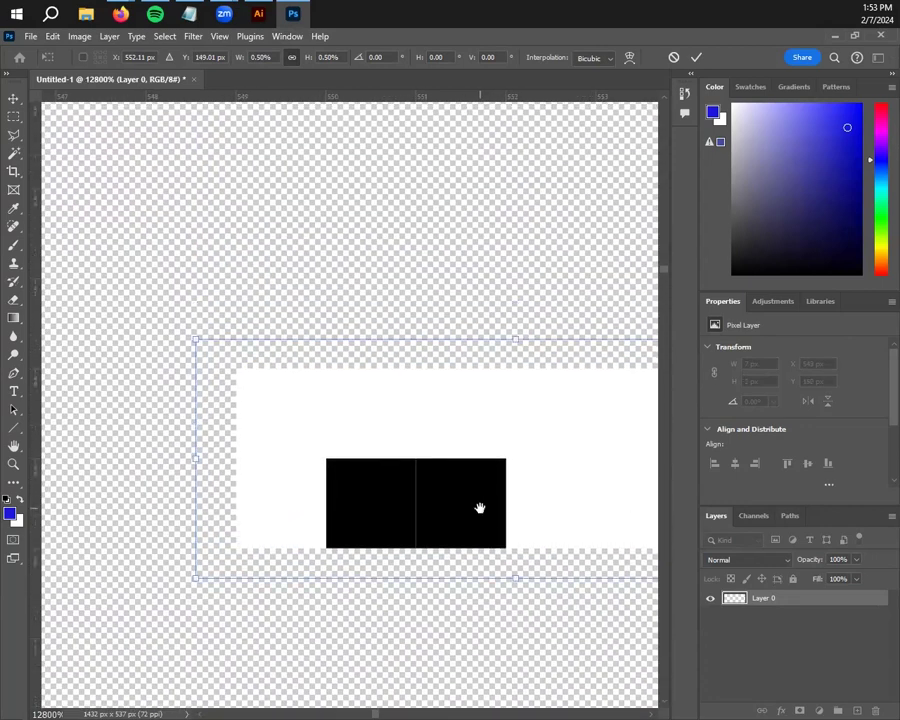
{"action": "scroll", "coordinate": [480, 530], "scroll_direction": "down", "scroll_amount": 10}
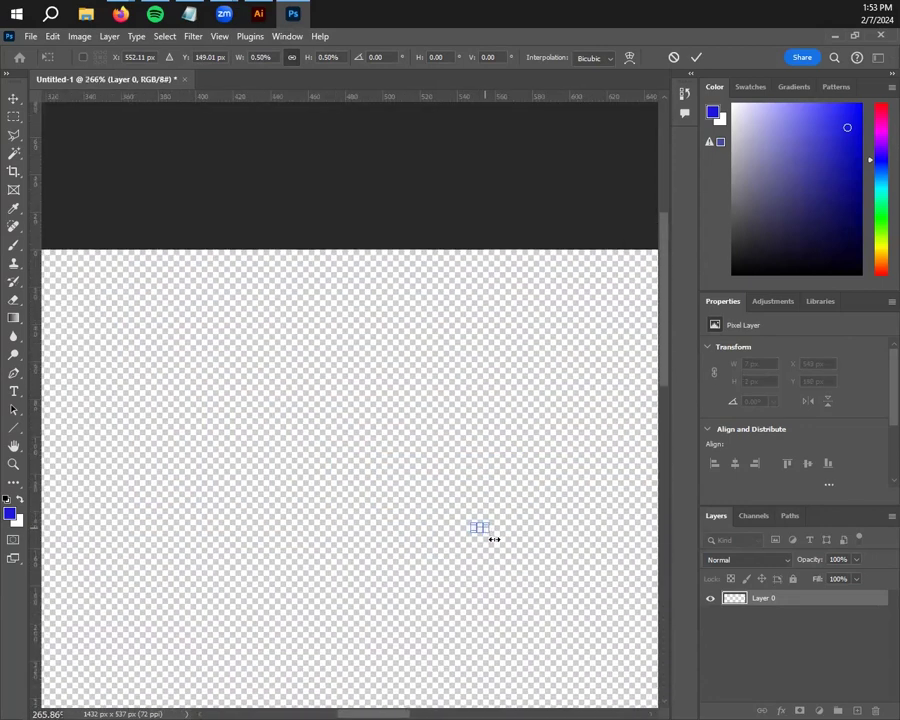
{"action": "scroll", "coordinate": [494, 539], "scroll_direction": "down", "scroll_amount": 5}
{"action": "left_click_drag", "start_coordinate": [512, 584], "coordinate": [384, 417]}
{"action": "left_click_drag", "start_coordinate": [463, 470], "coordinate": [368, 505]}
{"action": "left_click_drag", "start_coordinate": [321, 428], "coordinate": [383, 396]}
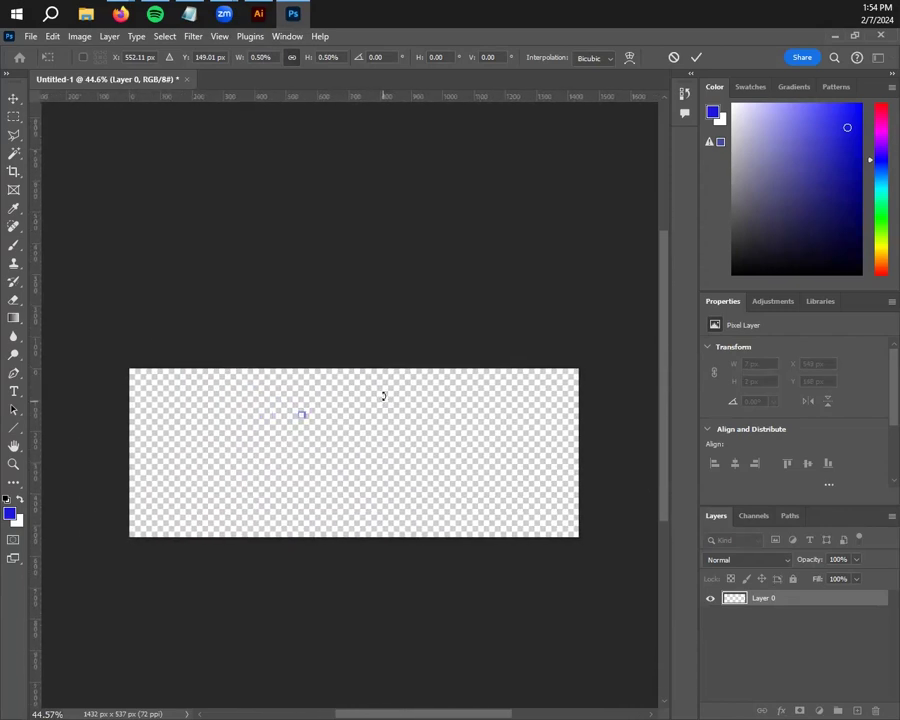
Switch to Illustrator and delete the black square from the artboard.
{"action": "left_click", "coordinate": [266, 14]}
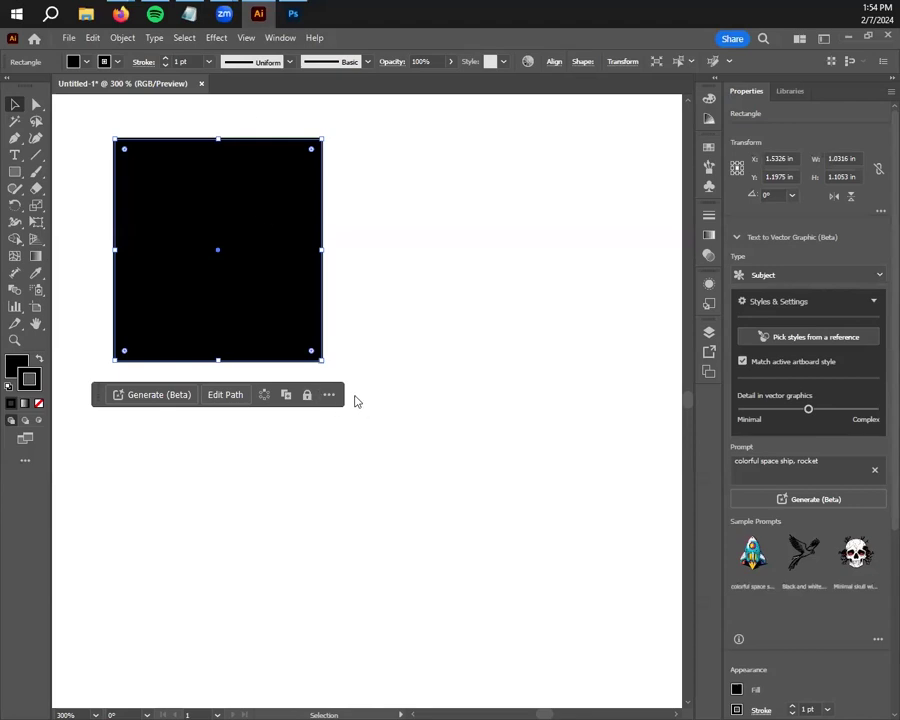
{"action": "key", "text": "Delete"}
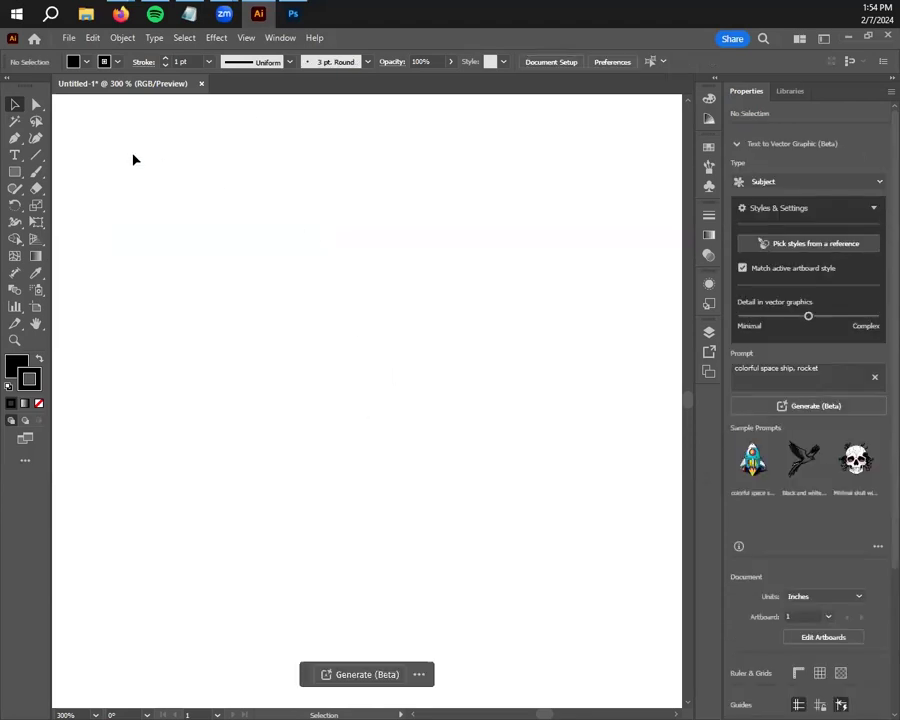
{"action": "key", "text": "ctrl+minus"}
{"action": "key", "text": "ctrl+minus"}
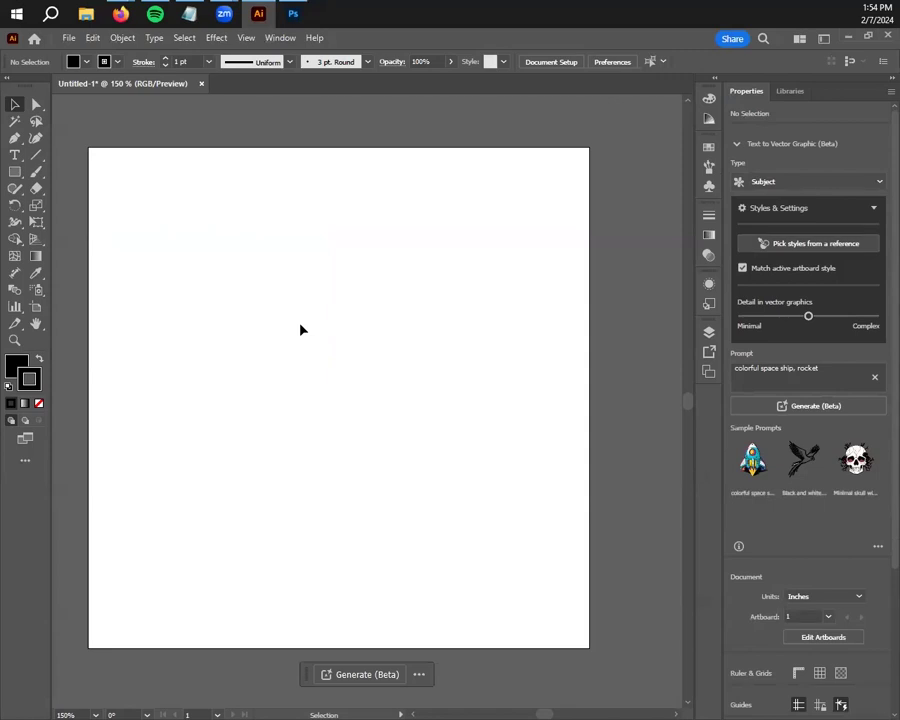
Paint one continuous scribble of overlapping loops, about 5.3 by 5.2 in, across the artboard with the Paintbrush tool.
{"action": "key", "text": "b"}
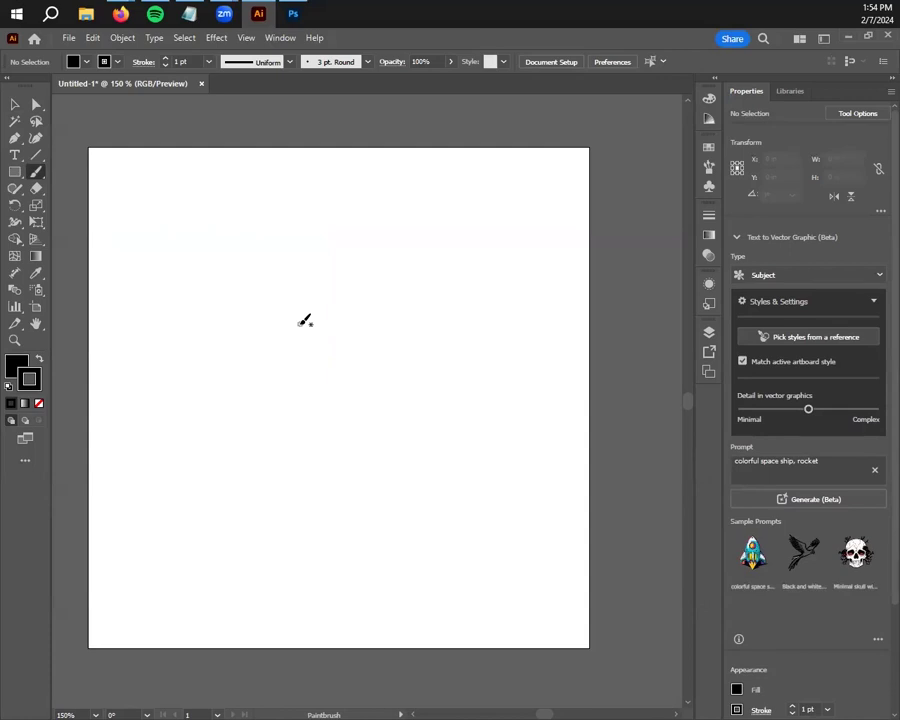
{"action": "mouse_move", "coordinate": [153, 248]}
{"action": "left_mouse_down"}
{"action": "mouse_move", "coordinate": [361, 260]}
{"action": "mouse_move", "coordinate": [250, 392]}
{"action": "mouse_move", "coordinate": [236, 503]}
{"action": "mouse_move", "coordinate": [457, 497]}
{"action": "mouse_move", "coordinate": [195, 518]}
{"action": "mouse_move", "coordinate": [355, 608]}
{"action": "mouse_move", "coordinate": [574, 426]}
{"action": "mouse_move", "coordinate": [490, 206]}
{"action": "mouse_move", "coordinate": [268, 131]}
{"action": "mouse_move", "coordinate": [353, 302]}
{"action": "mouse_move", "coordinate": [342, 428]}
{"action": "mouse_move", "coordinate": [156, 335]}
{"action": "mouse_move", "coordinate": [254, 404]}
{"action": "mouse_move", "coordinate": [181, 347]}
{"action": "mouse_move", "coordinate": [120, 488]}
{"action": "mouse_move", "coordinate": [389, 505]}
{"action": "mouse_move", "coordinate": [349, 322]}
{"action": "mouse_move", "coordinate": [68, 282]}
{"action": "mouse_move", "coordinate": [515, 282]}
{"action": "mouse_move", "coordinate": [337, 418]}
{"action": "mouse_move", "coordinate": [450, 328]}
{"action": "mouse_move", "coordinate": [302, 318]}
{"action": "mouse_move", "coordinate": [422, 569]}
{"action": "mouse_move", "coordinate": [413, 537]}
{"action": "left_mouse_up"}
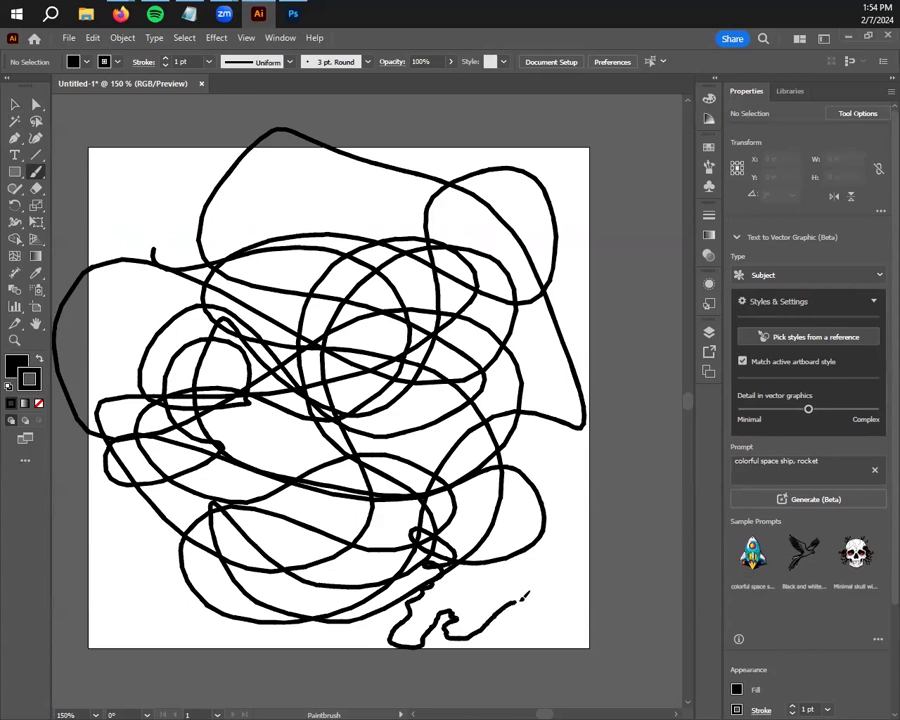
{"action": "left_click_drag", "start_coordinate": [525, 597], "coordinate": [525, 599]}
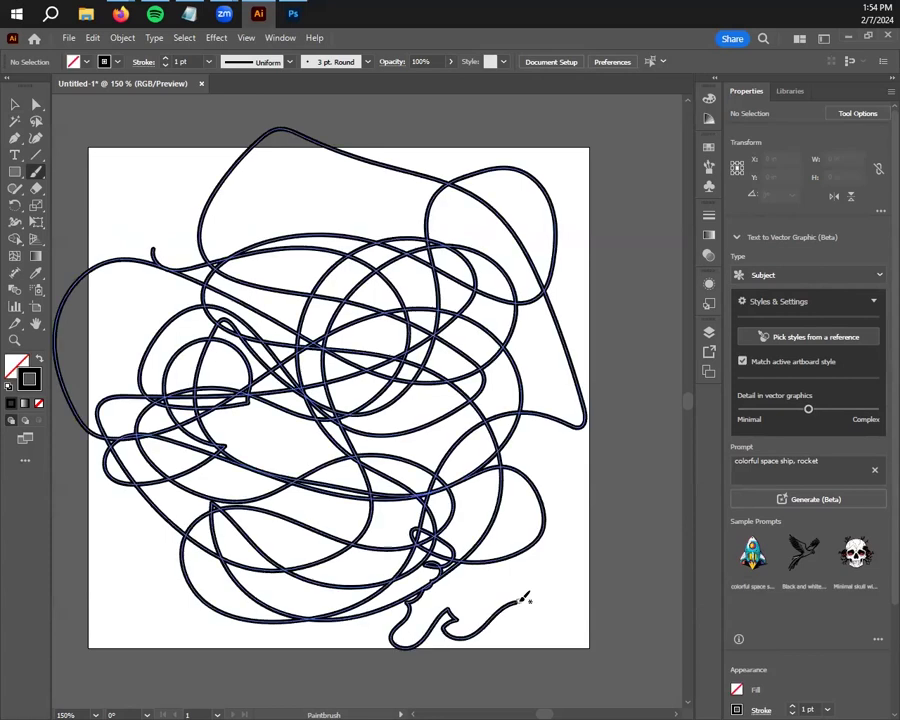
Move the whole scribble to about X 3.07 in, Y 2.55 in.
{"action": "left_click", "coordinate": [16, 104]}
{"action": "left_click", "coordinate": [80, 153]}
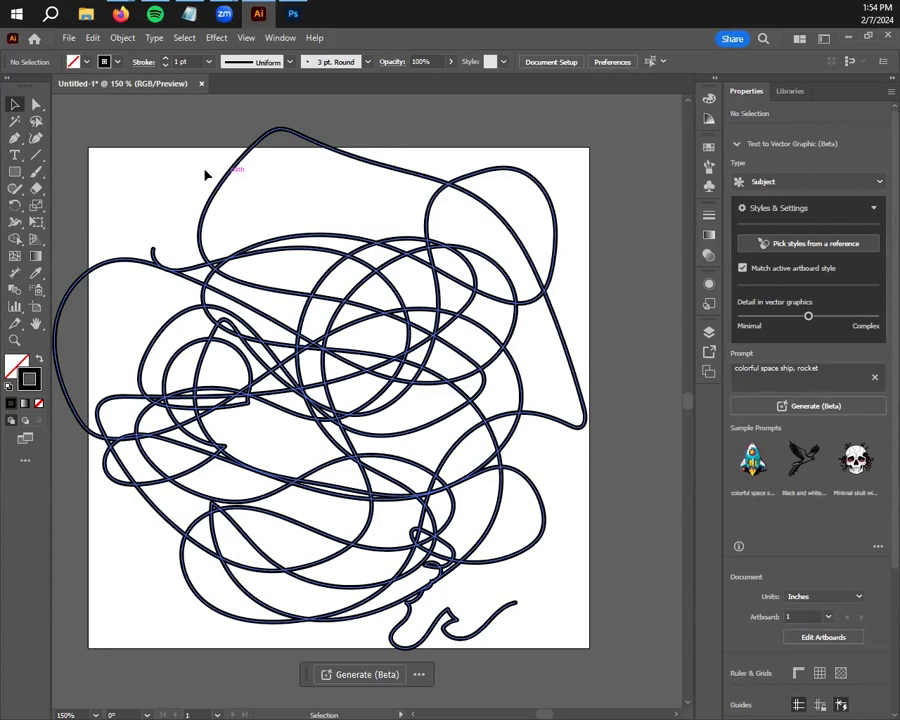
{"action": "left_click", "coordinate": [155, 253]}
{"action": "left_click_drag", "start_coordinate": [155, 253], "coordinate": [229, 280]}
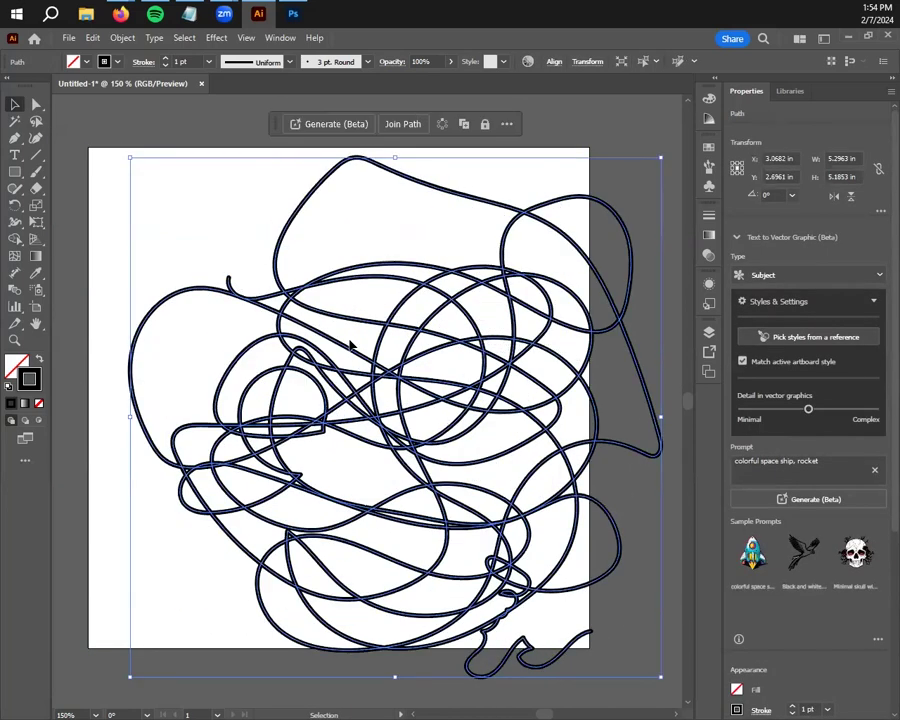
{"action": "left_click_drag", "start_coordinate": [400, 372], "coordinate": [400, 358]}
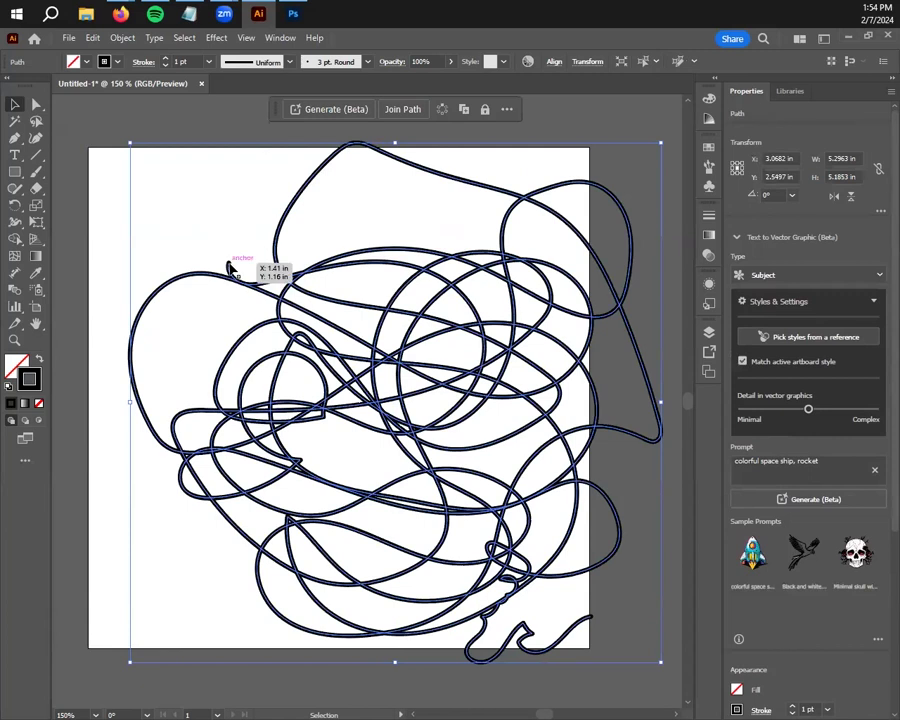
{"action": "left_click_drag", "start_coordinate": [230, 265], "coordinate": [230, 265]}
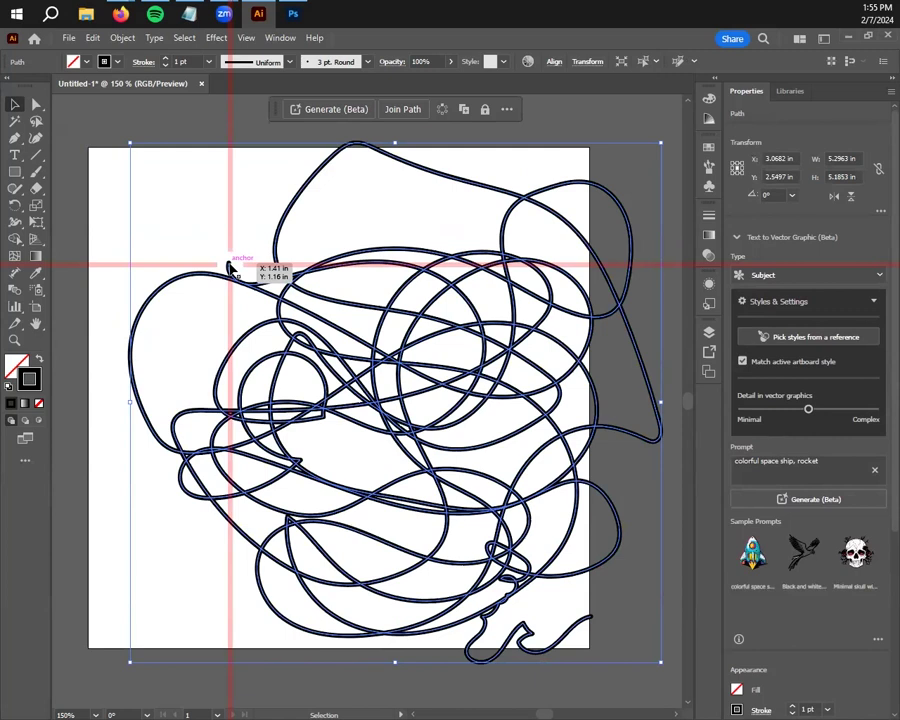
Examine the scribble's end points, path line and anchor points, at up to 400% magnification.
{"action": "scroll", "coordinate": [420, 525], "scroll_direction": "down", "scroll_amount": 2}
{"action": "scroll", "coordinate": [420, 525], "scroll_direction": "right", "scroll_amount": 2}
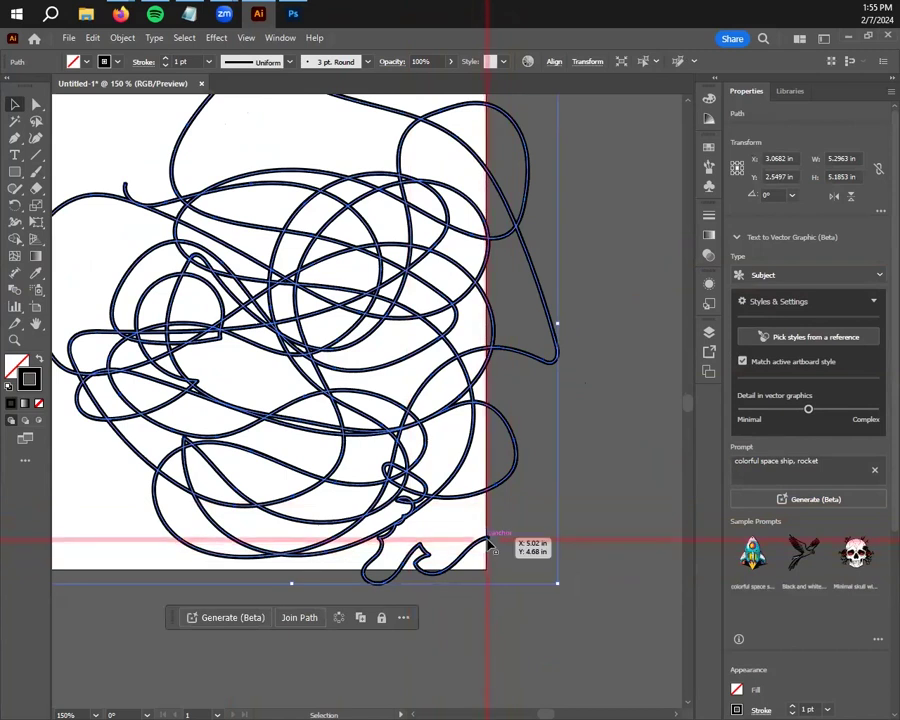
{"action": "left_click", "coordinate": [618, 566]}
{"action": "scroll", "coordinate": [517, 470], "scroll_direction": "down", "scroll_amount": 1}
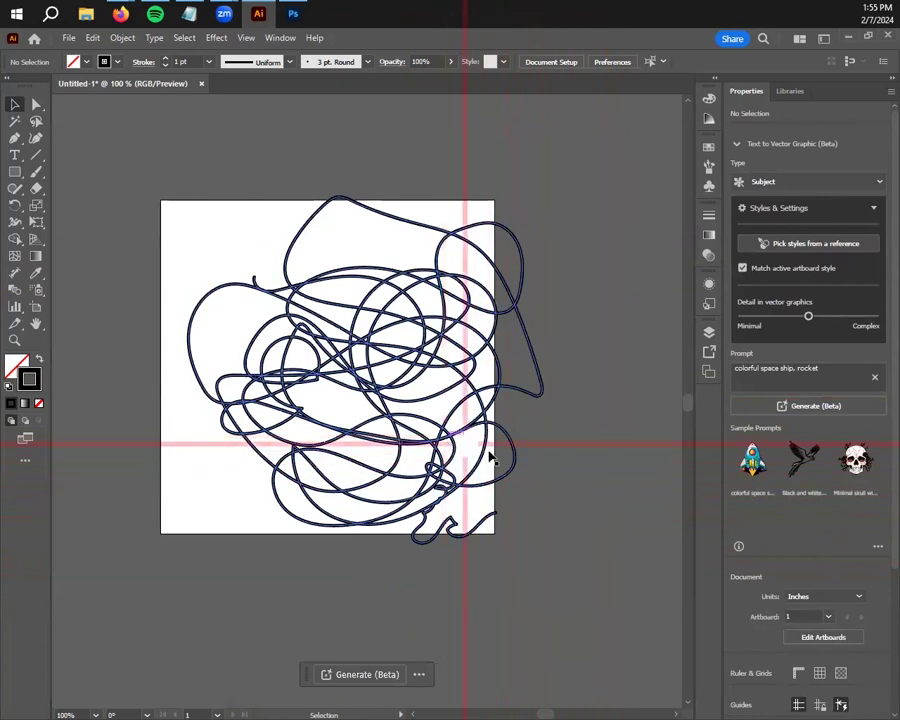
{"action": "left_click", "coordinate": [440, 455]}
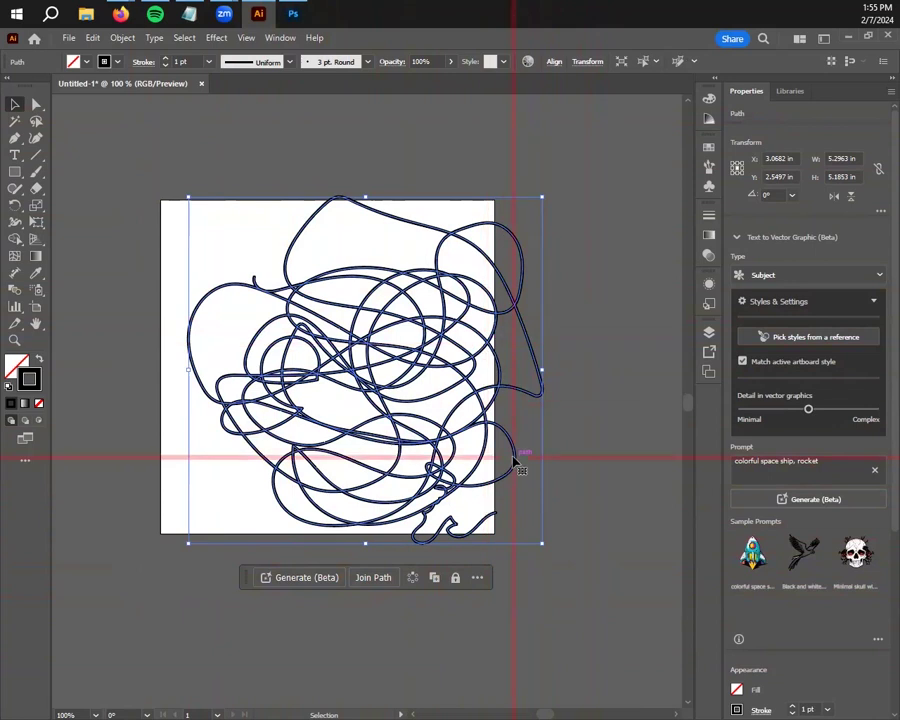
{"action": "scroll", "coordinate": [482, 487], "scroll_direction": "up", "scroll_amount": 4}
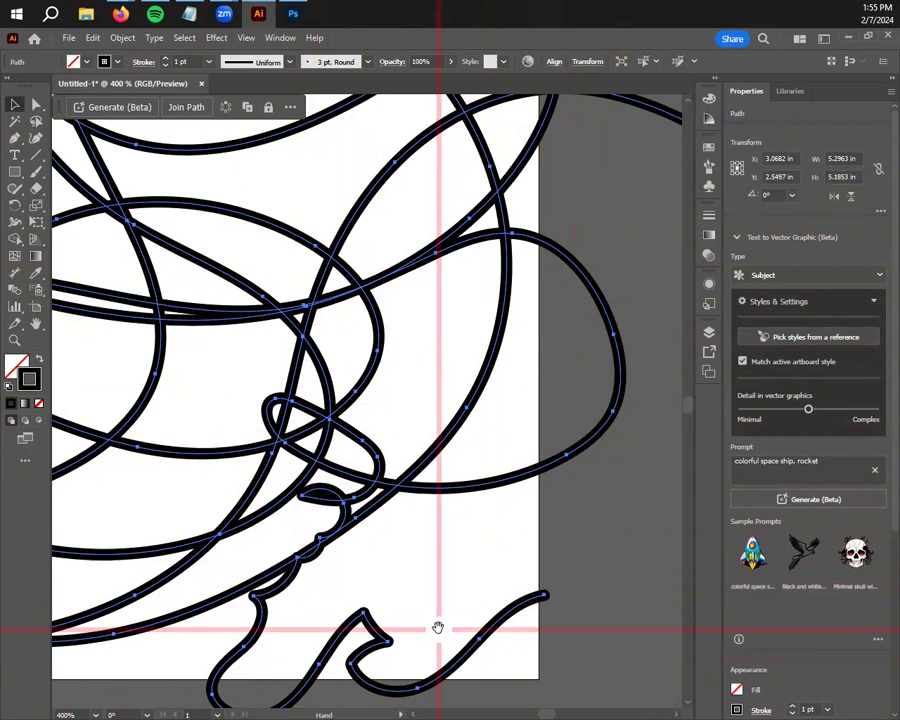
{"action": "key", "text": "v"}
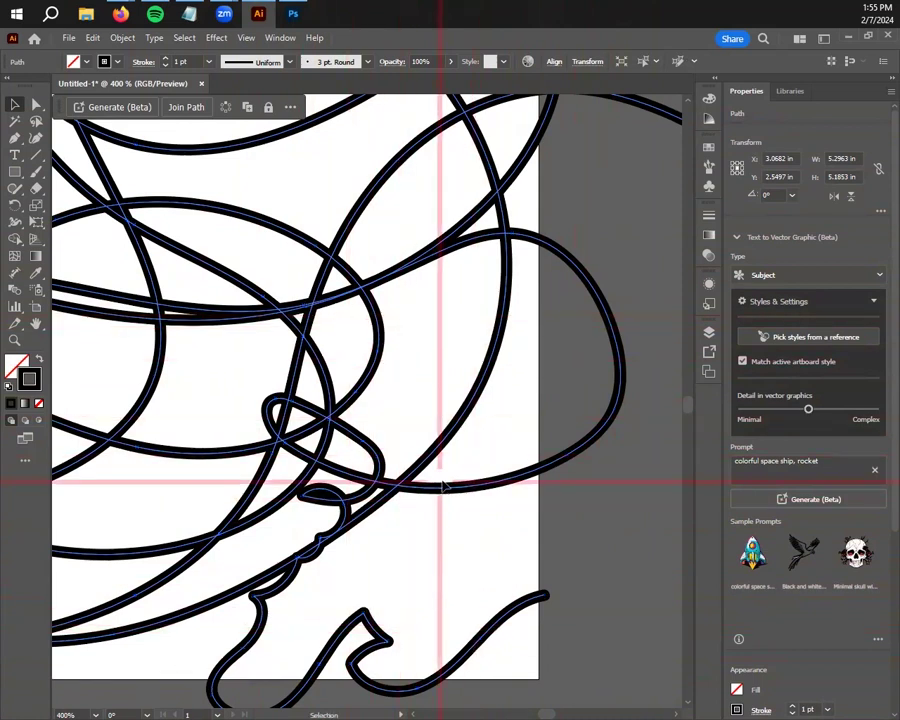
{"action": "key", "text": "space"}
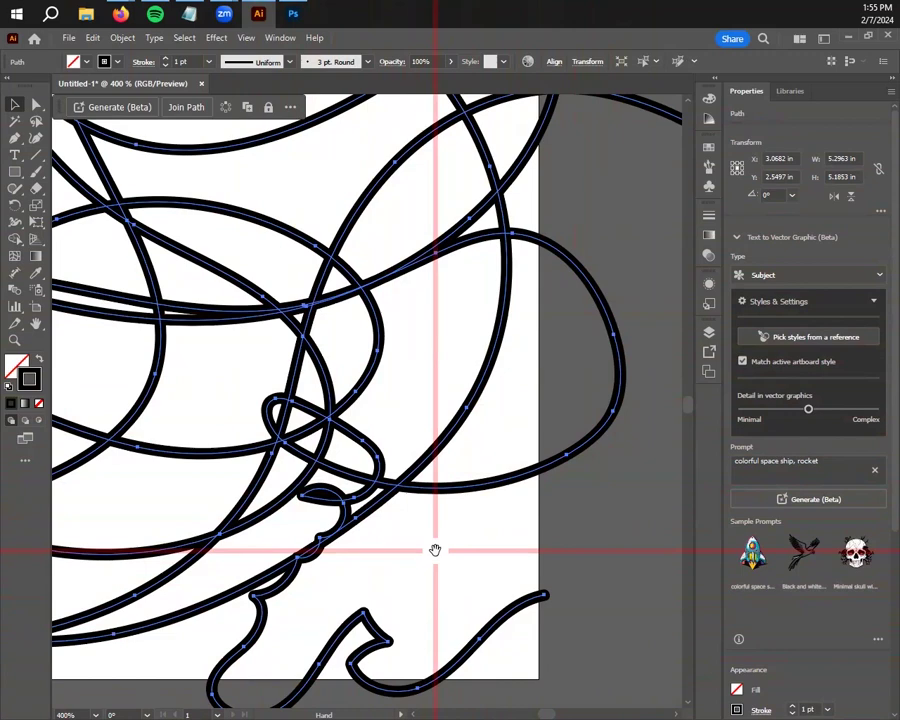
{"action": "scroll", "coordinate": [465, 500], "scroll_direction": "down", "scroll_amount": 4}
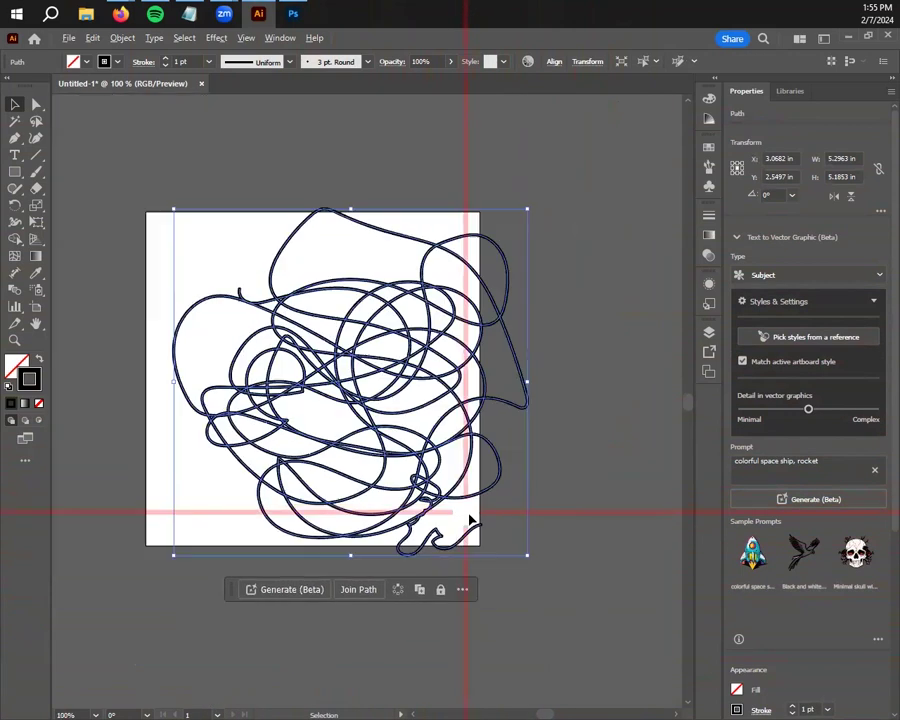
{"action": "key", "text": "space"}
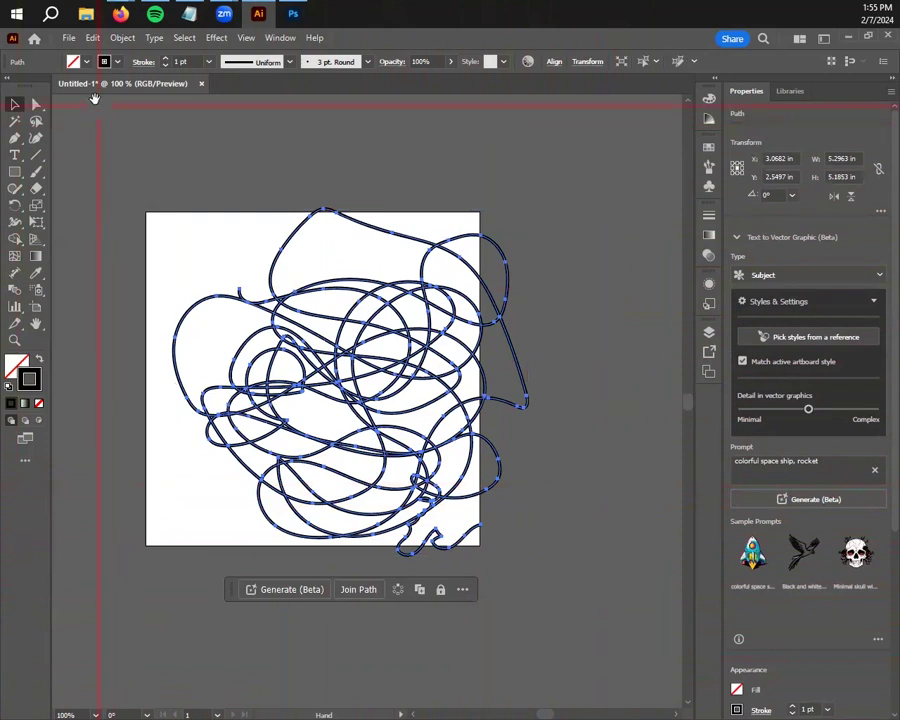
Reshape the scribble's pointed loop beyond the artboard's right edge by moving individual anchor points with the Direct Selection tool.
{"action": "left_click", "coordinate": [37, 106]}
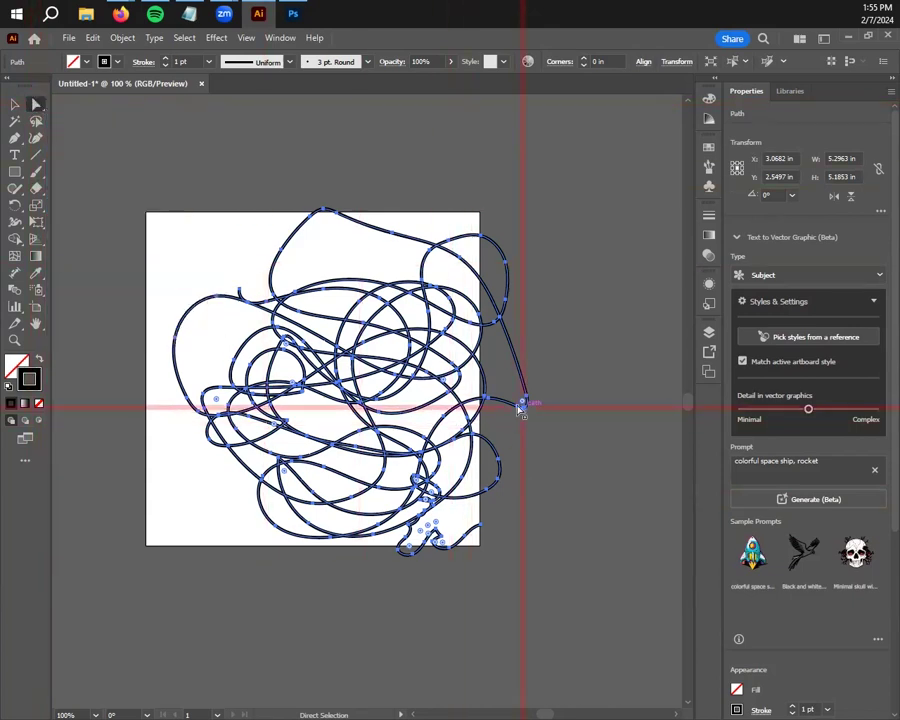
{"action": "left_click_drag", "start_coordinate": [518, 405], "coordinate": [585, 437]}
{"action": "left_click_drag", "start_coordinate": [510, 410], "coordinate": [570, 381]}
{"action": "left_click_drag", "start_coordinate": [510, 408], "coordinate": [526, 356]}
{"action": "left_click_drag", "start_coordinate": [502, 412], "coordinate": [517, 463]}
{"action": "left_click_drag", "start_coordinate": [588, 446], "coordinate": [534, 427]}
Pull the scribble's tail end out to the right and stretch its lower bends below the artboard into sharp points.
{"action": "left_click_drag", "start_coordinate": [465, 535], "coordinate": [586, 537]}
{"action": "left_click_drag", "start_coordinate": [434, 551], "coordinate": [454, 590]}
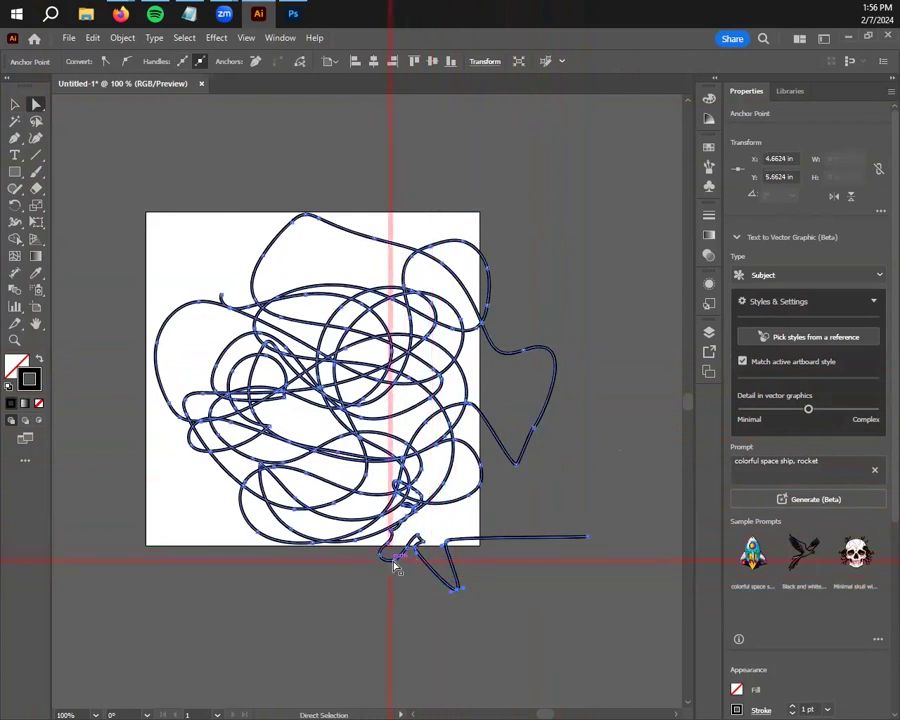
{"action": "mouse_move", "coordinate": [396, 561]}
{"action": "left_mouse_down"}
{"action": "mouse_move", "coordinate": [402, 556]}
{"action": "mouse_move", "coordinate": [394, 575]}
{"action": "mouse_move", "coordinate": [382, 551]}
{"action": "mouse_move", "coordinate": [336, 578]}
{"action": "left_mouse_up"}
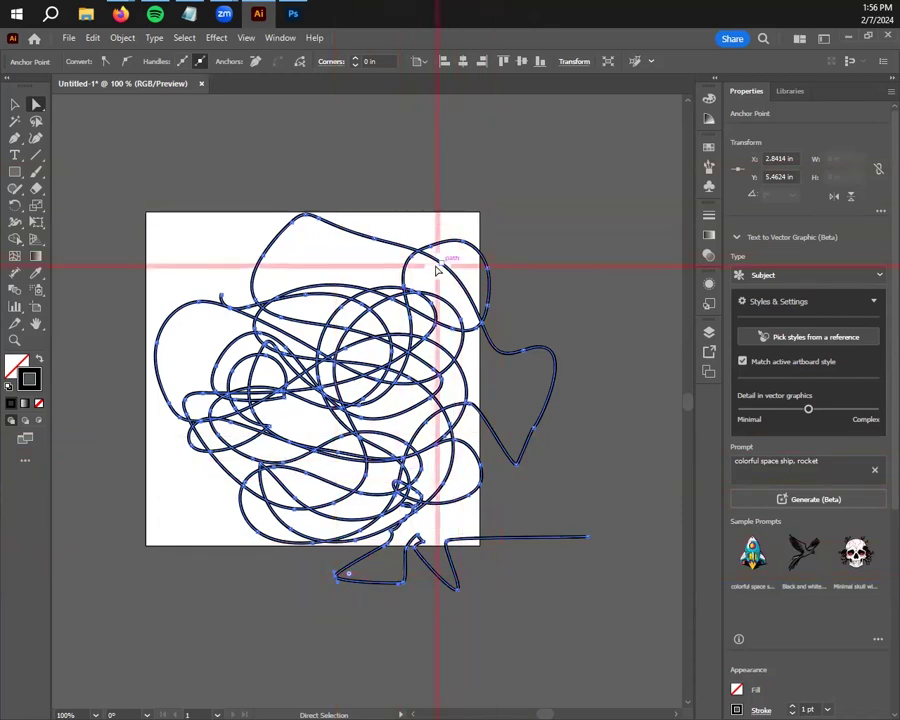
Move the scribble's starting point and two nearby anchor points outward in the upper part of the artboard.
{"action": "left_click_drag", "start_coordinate": [221, 297], "coordinate": [157, 214]}
{"action": "left_click_drag", "start_coordinate": [262, 310], "coordinate": [205, 220]}
{"action": "left_click_drag", "start_coordinate": [301, 299], "coordinate": [370, 265]}
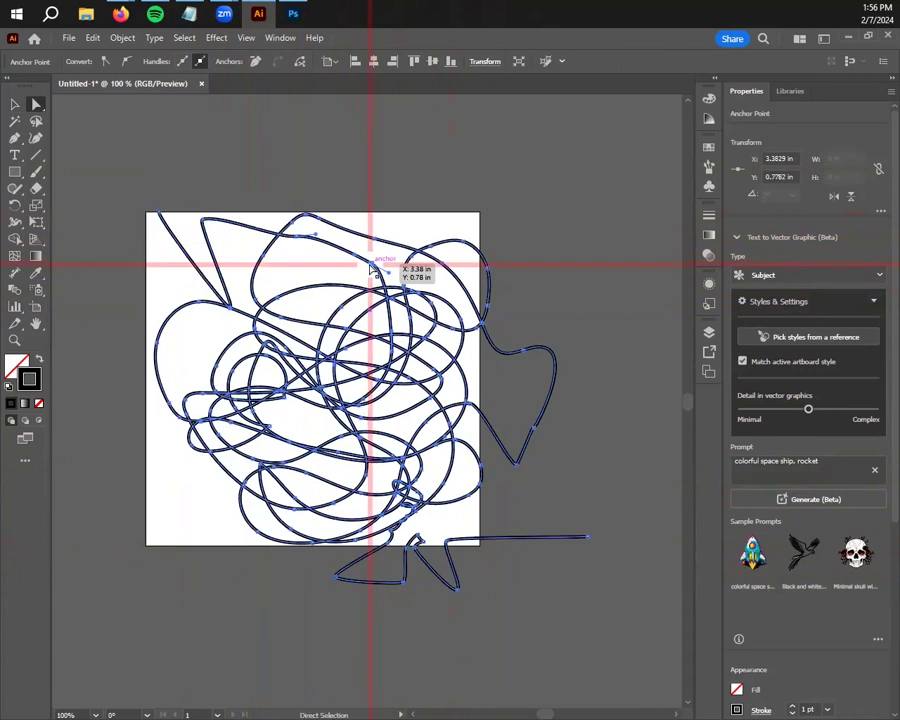
Delete the entire reshaped scribble, including its remaining segments below the artboard.
{"action": "left_click", "coordinate": [257, 172]}
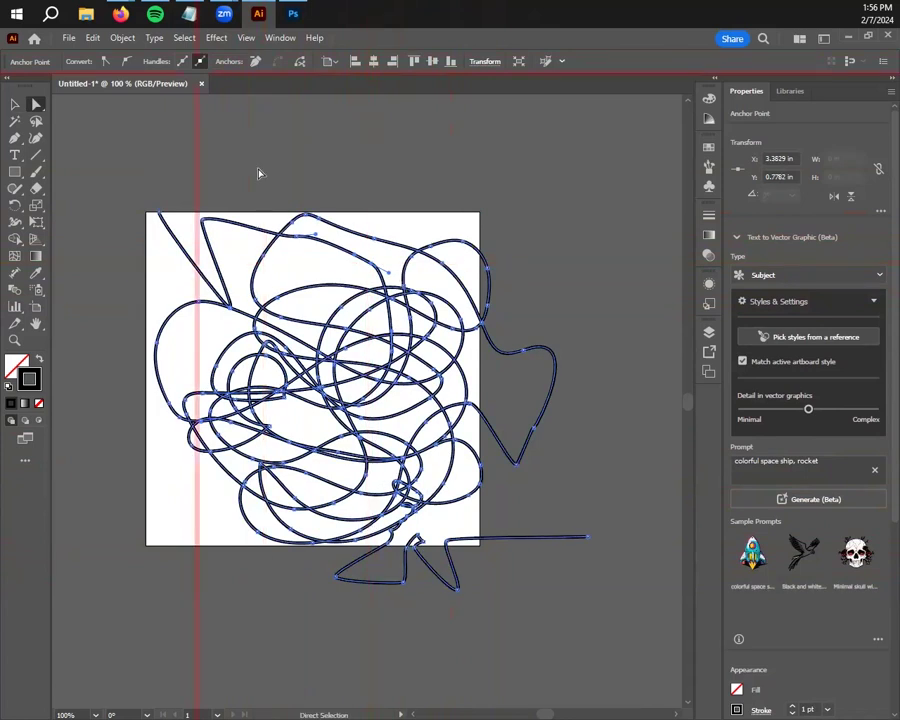
{"action": "left_click", "coordinate": [565, 540]}
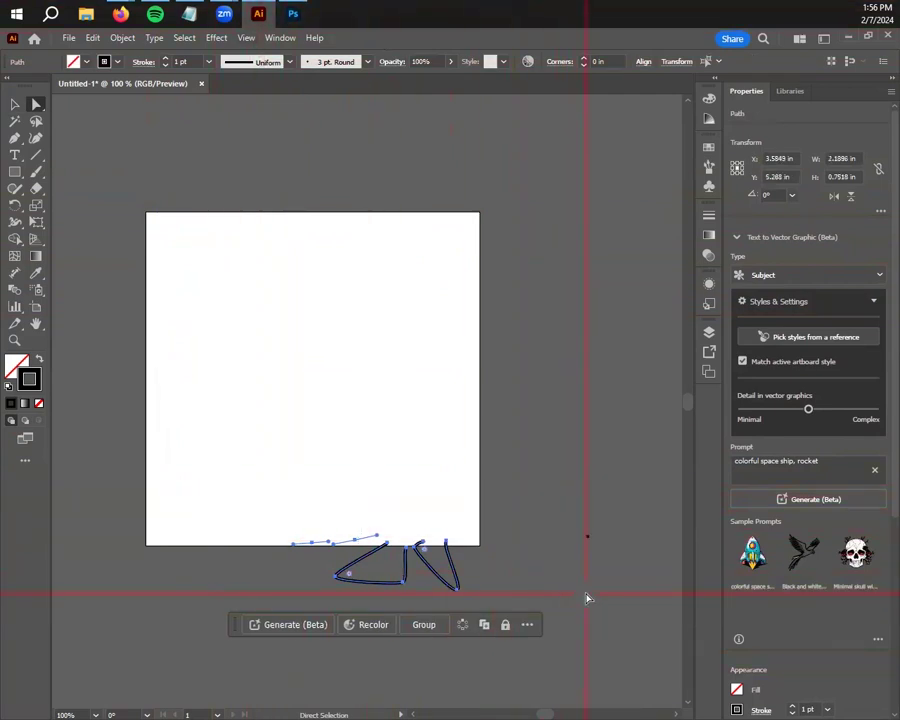
{"action": "key", "text": "Delete"}
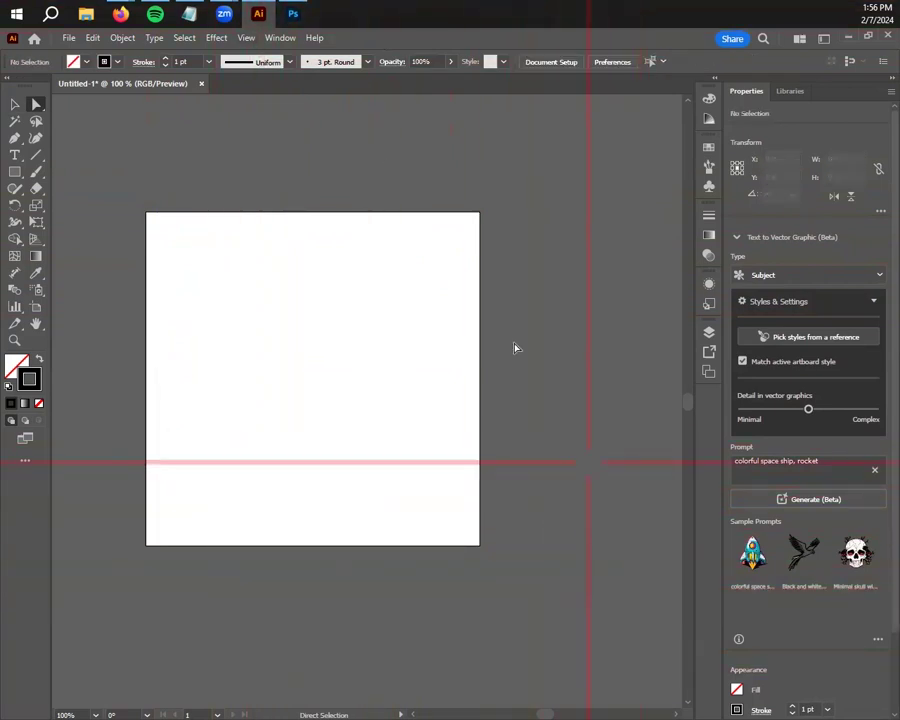
Browse the OneDrive folders, including 2022-23, and open the file bee banner 23 9th nite.png.
{"action": "left_click", "coordinate": [69, 37]}
{"action": "left_click", "coordinate": [95, 85]}
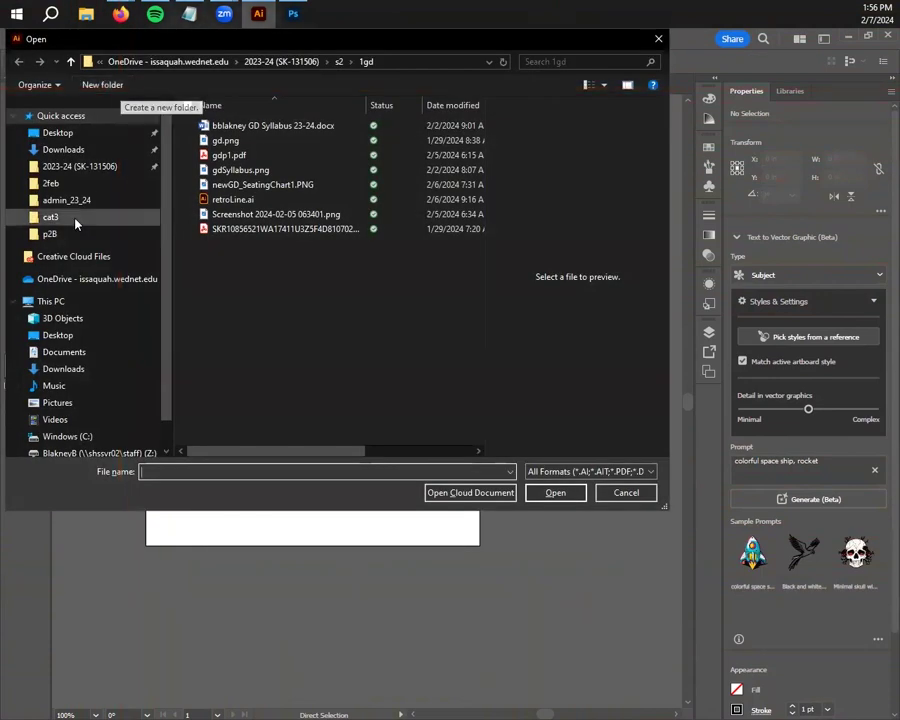
{"action": "left_click", "coordinate": [52, 168]}
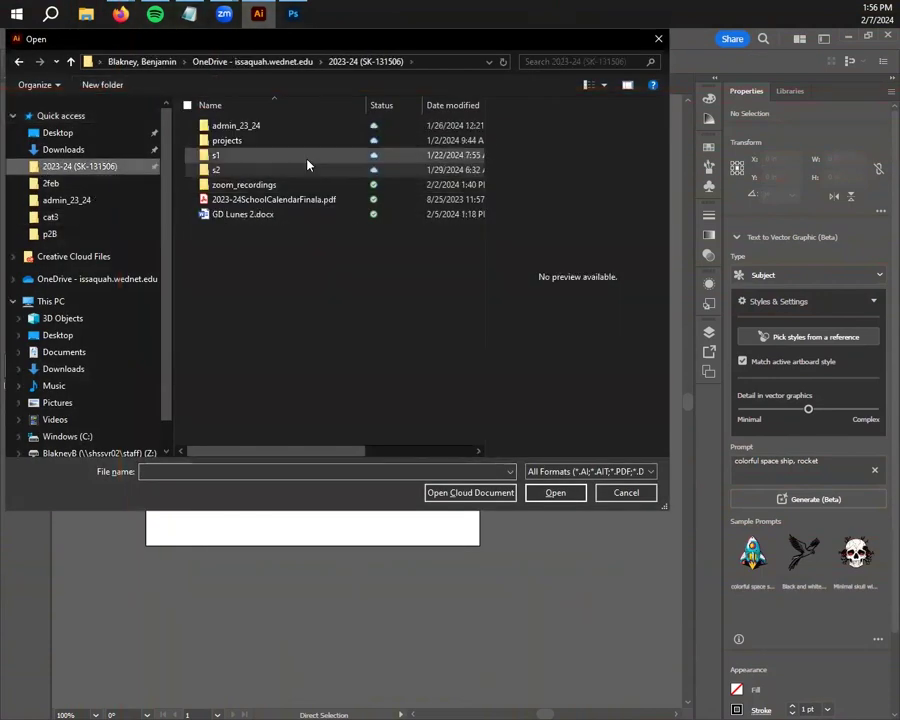
{"action": "double_click", "coordinate": [237, 128]}
{"action": "left_click", "coordinate": [228, 62]}
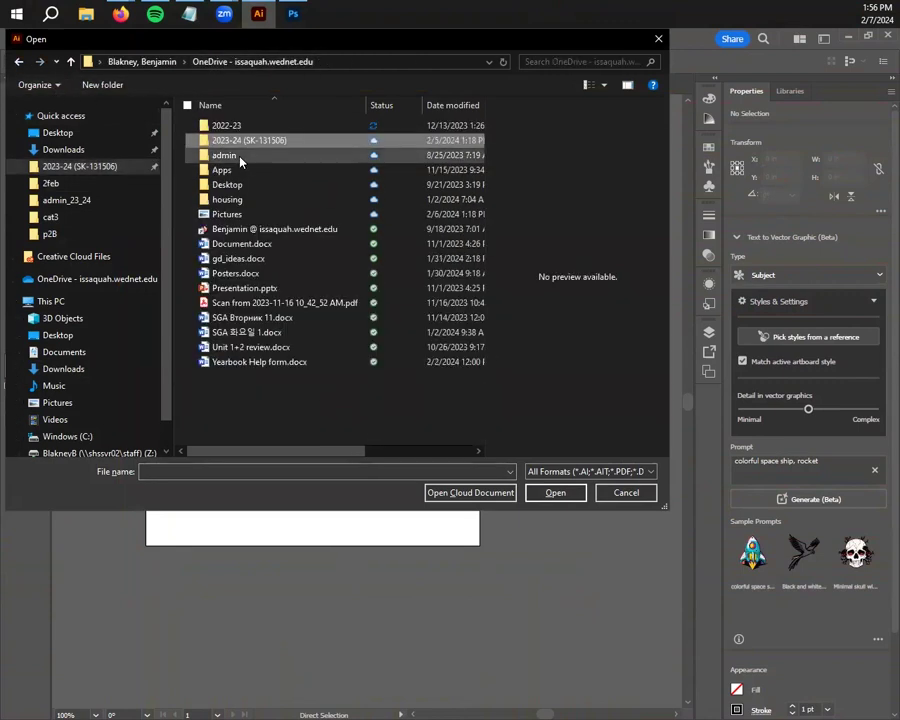
{"action": "double_click", "coordinate": [249, 121]}
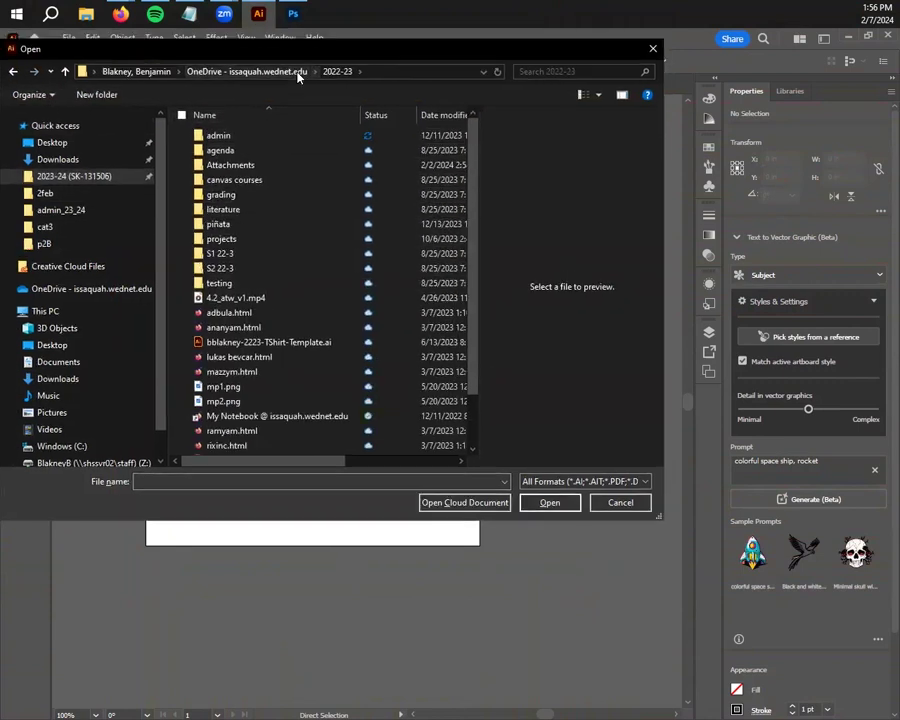
{"action": "key", "text": "Escape"}
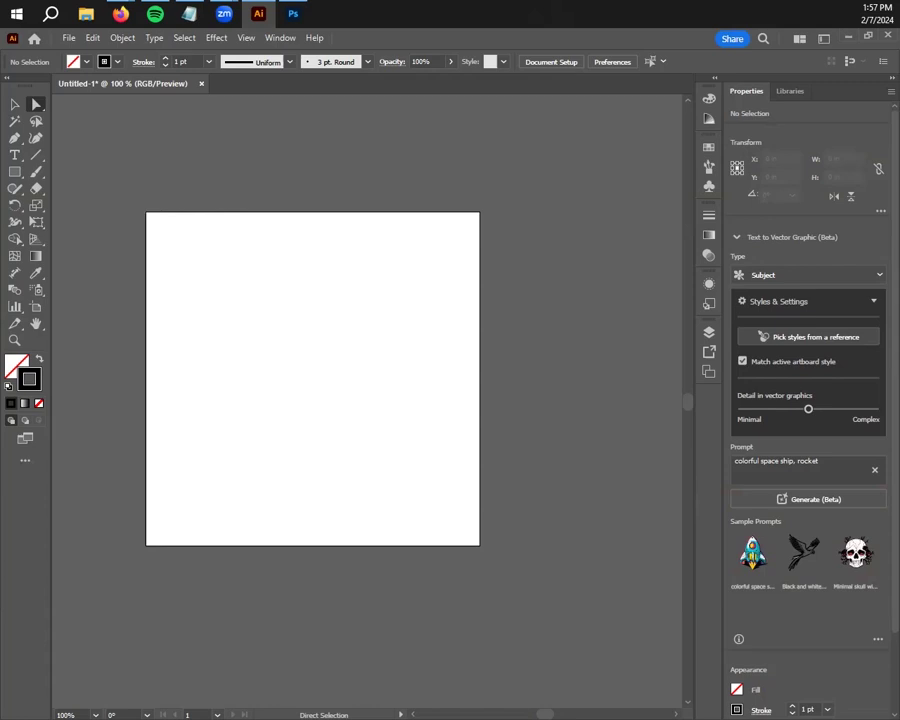
Examine the banner's honeycomb, lettering and bee artwork as a whole and at 66.67% magnification.
{"action": "scroll", "coordinate": [251, 295], "scroll_direction": "down", "scroll_amount": 4}
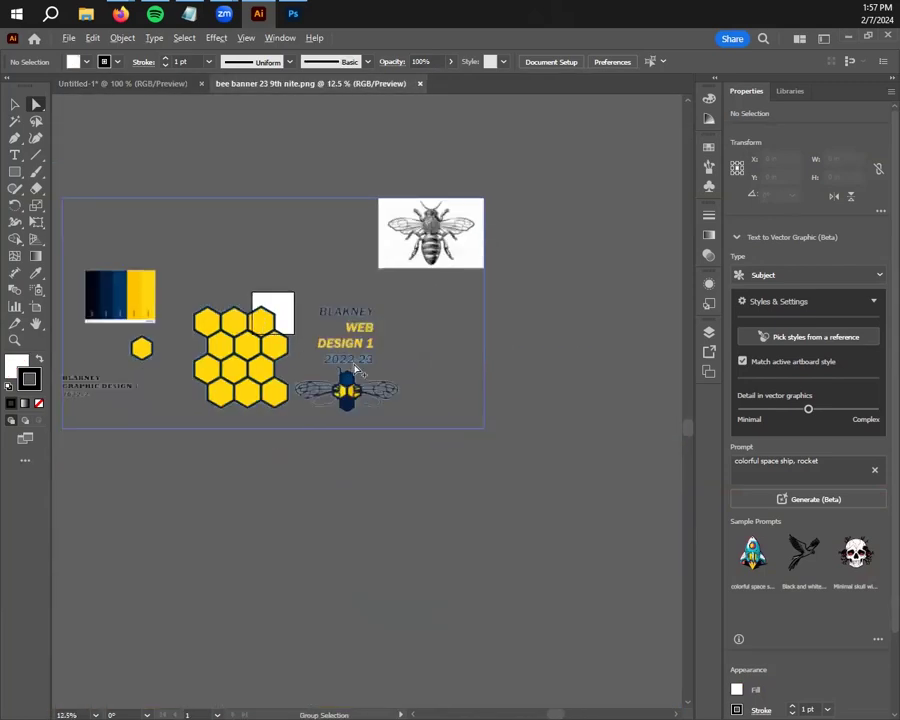
{"action": "scroll", "coordinate": [355, 370], "scroll_direction": "up", "scroll_amount": 1}
{"action": "scroll", "coordinate": [326, 372], "scroll_direction": "down", "scroll_amount": 1}
{"action": "left_click_drag", "start_coordinate": [269, 359], "coordinate": [367, 393]}
{"action": "scroll", "coordinate": [367, 393], "scroll_direction": "up", "scroll_amount": 5}
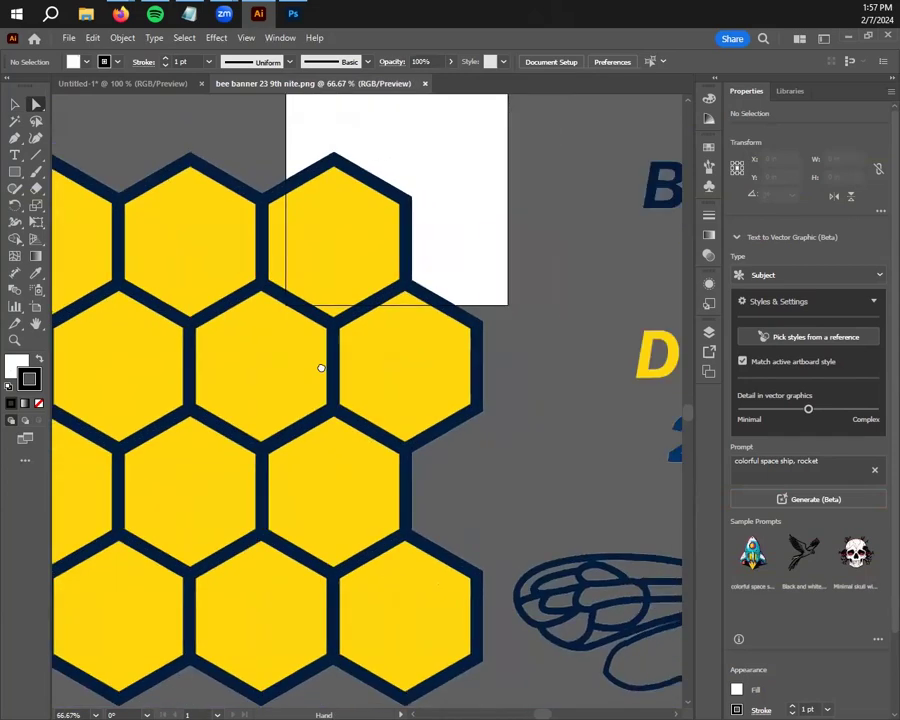
{"action": "left_click_drag", "start_coordinate": [321, 368], "coordinate": [125, 314]}
Move the banner image left to about X -1.15 in, Y 2.18 in, and view the whole image.
{"action": "left_click_drag", "start_coordinate": [452, 422], "coordinate": [396, 410]}
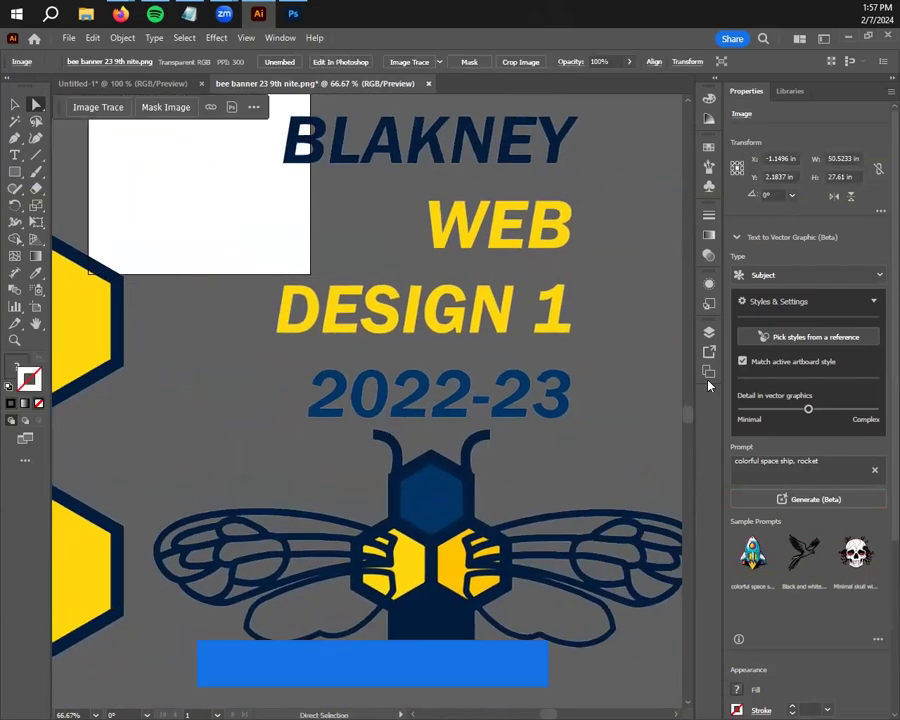
{"action": "left_click", "coordinate": [501, 678]}
{"action": "scroll", "coordinate": [464, 556], "scroll_direction": "down", "scroll_amount": 3}
{"action": "scroll", "coordinate": [511, 550], "scroll_direction": "down", "scroll_amount": 1}
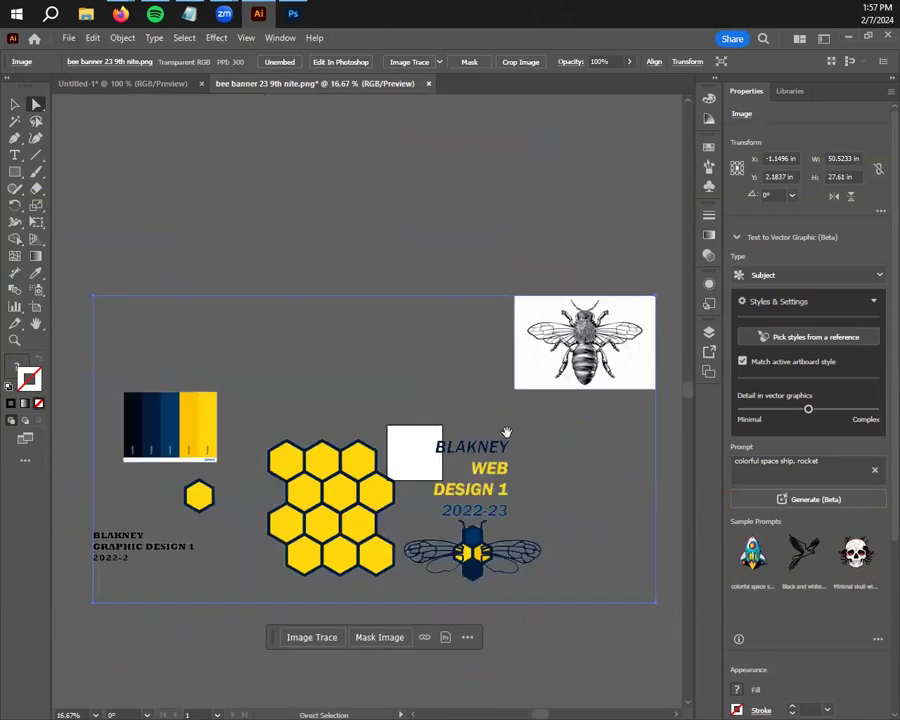
{"action": "left_click_drag", "start_coordinate": [506, 432], "coordinate": [544, 434]}
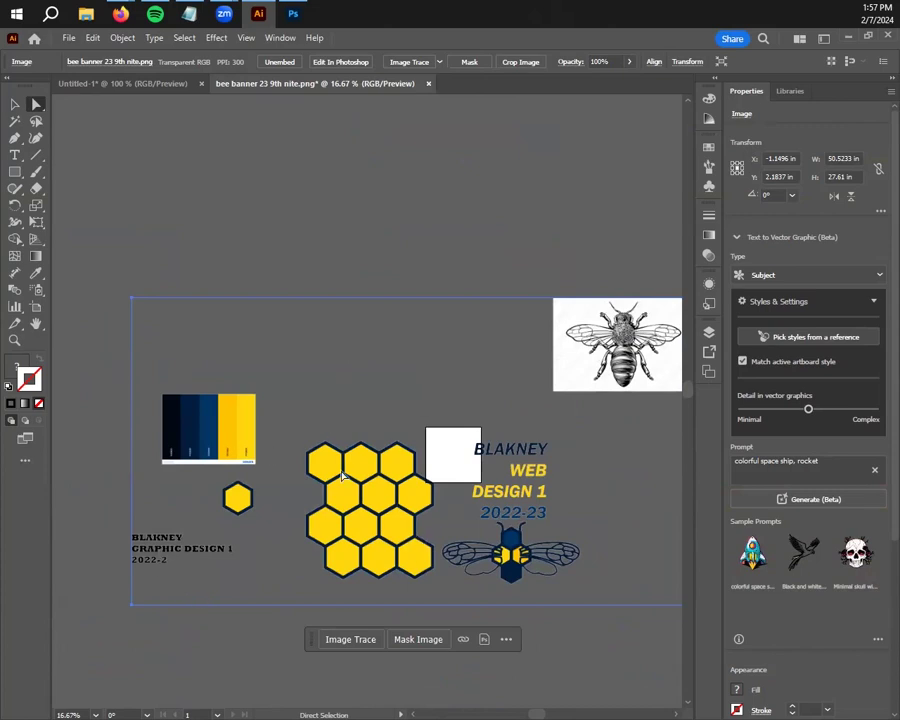
Move the banner image to about X -5.82 in, Y 0.73 in, and examine its lettering and bee at 33.33% magnification.
{"action": "left_click_drag", "start_coordinate": [322, 467], "coordinate": [296, 410]}
{"action": "left_click_drag", "start_coordinate": [377, 469], "coordinate": [362, 497]}
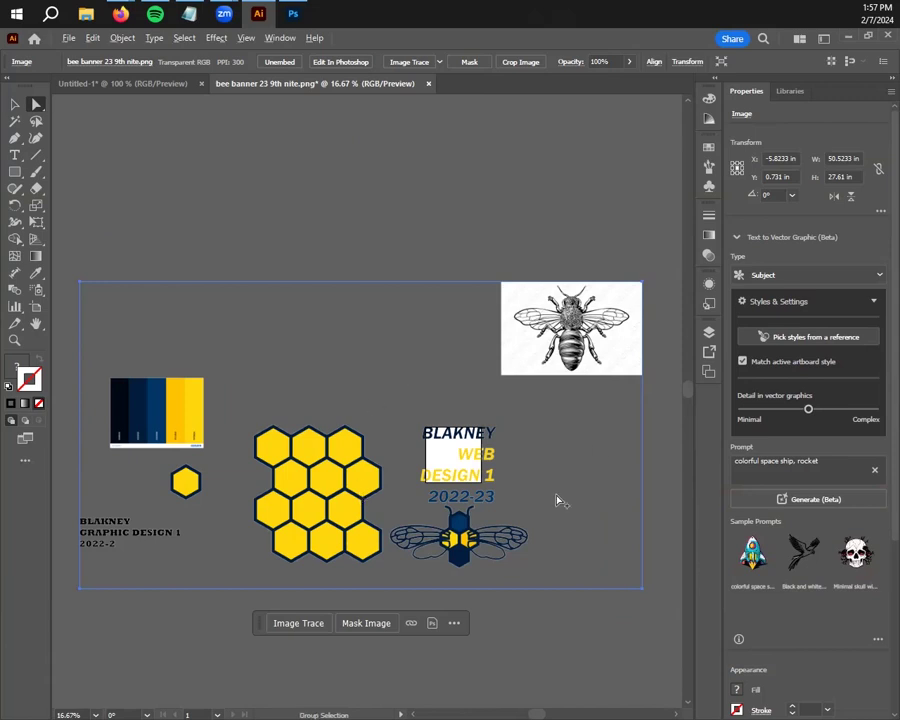
{"action": "scroll", "coordinate": [534, 510], "scroll_direction": "up", "scroll_amount": 2}
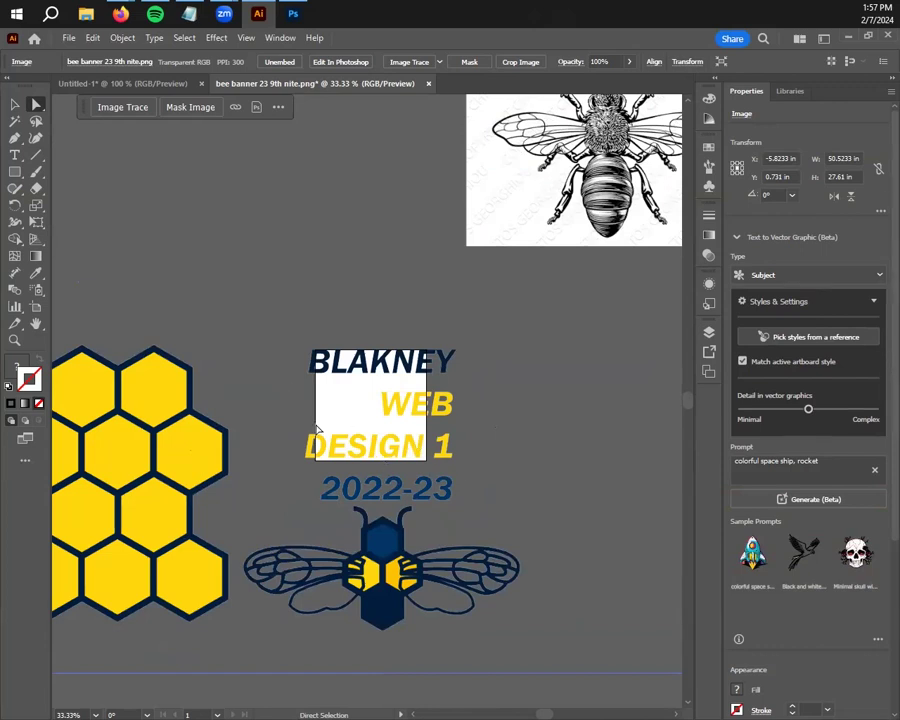
{"action": "scroll", "coordinate": [388, 463], "scroll_direction": "down", "scroll_amount": 2}
{"action": "scroll", "coordinate": [344, 434], "scroll_direction": "left", "scroll_amount": 3}
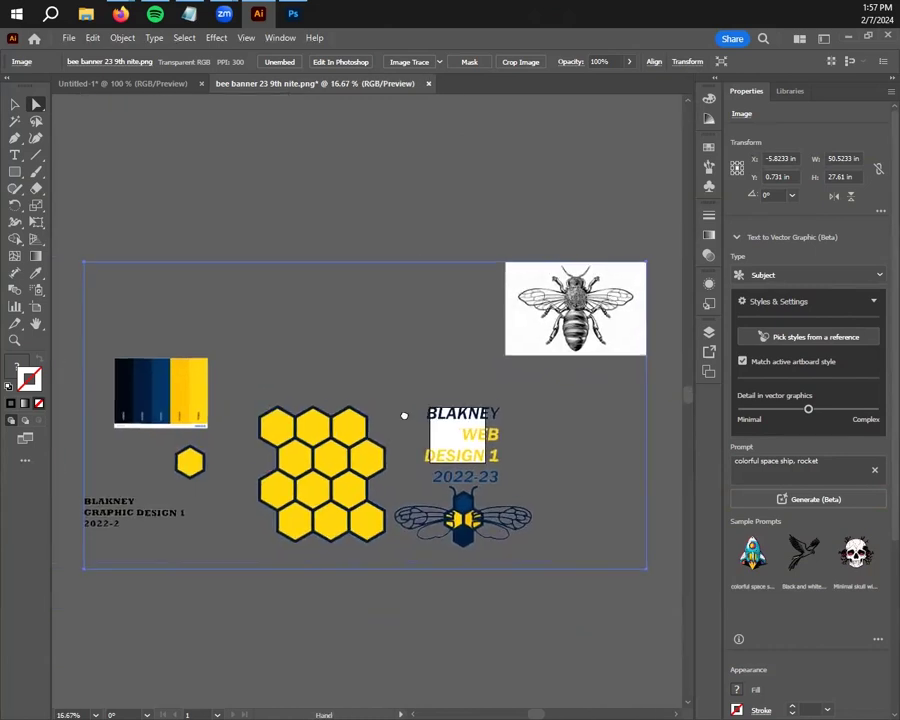
Close the bee banner document without saving, activate the Selection tool, and enlarge the empty Untitled-1 artboard to 150%.
{"action": "left_click", "coordinate": [428, 83]}
{"action": "left_click", "coordinate": [521, 399]}
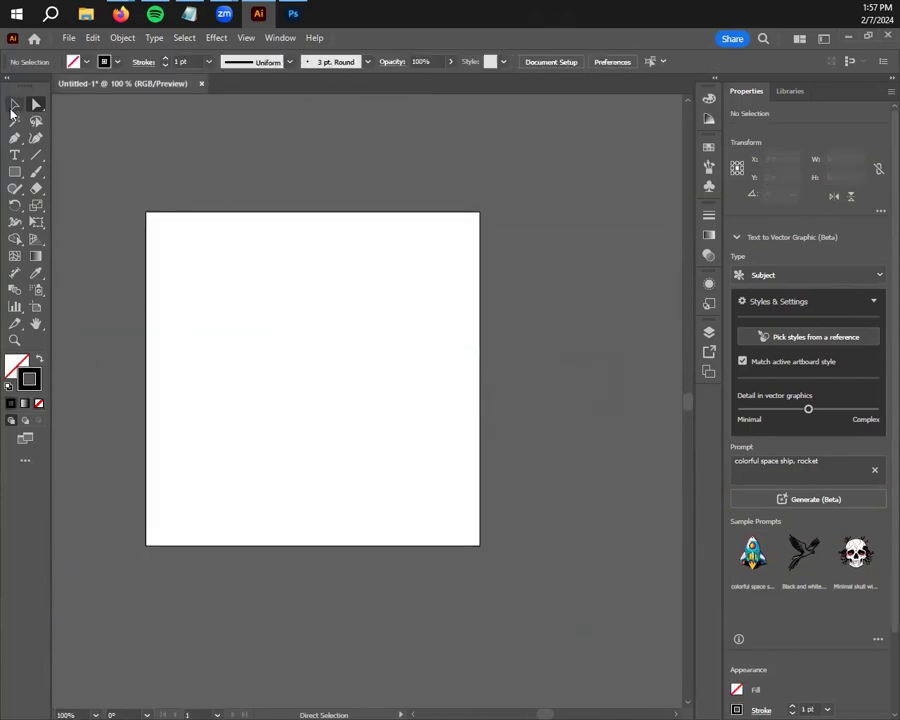
{"action": "key", "text": "v"}
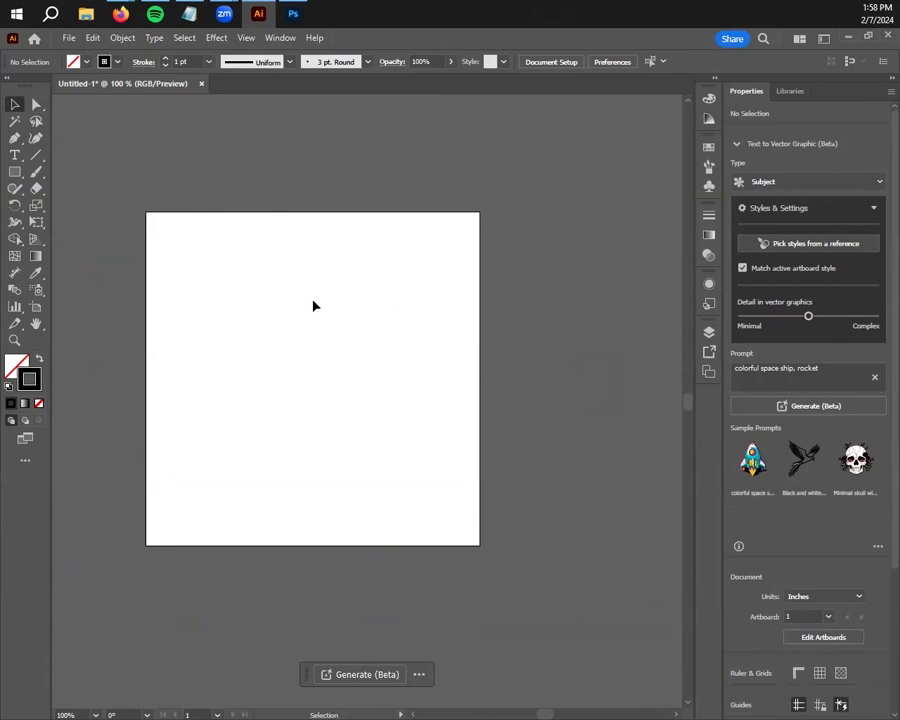
{"action": "scroll", "coordinate": [283, 317], "scroll_direction": "up", "scroll_amount": 1}
{"action": "left_click_drag", "start_coordinate": [324, 338], "coordinate": [352, 344]}
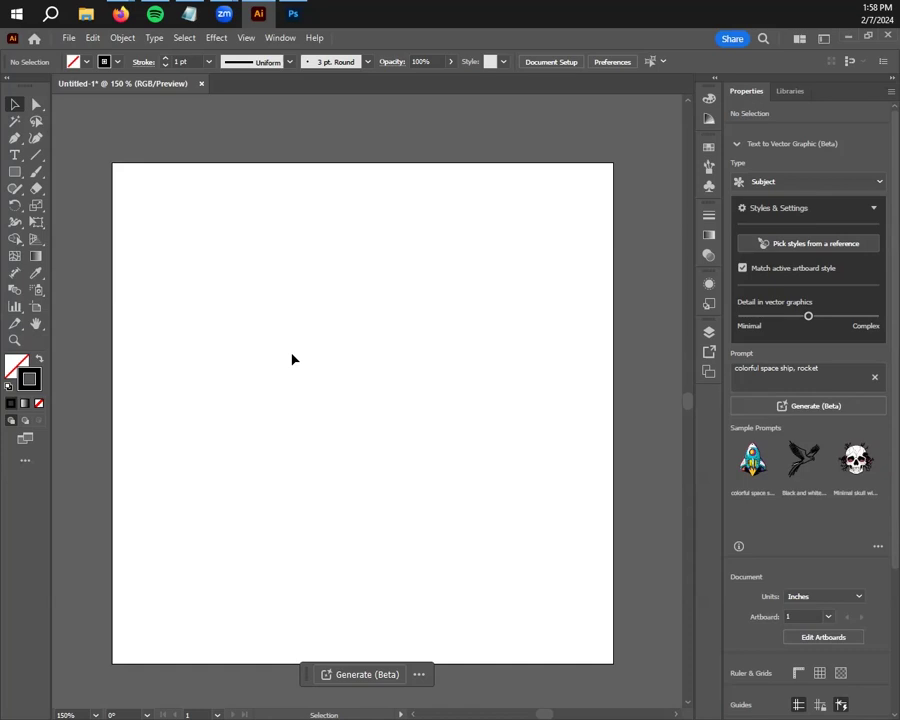
Alternate several times between the Direct Selection and Selection tools, ending on the Selection tool.
{"action": "left_click", "coordinate": [36, 104]}
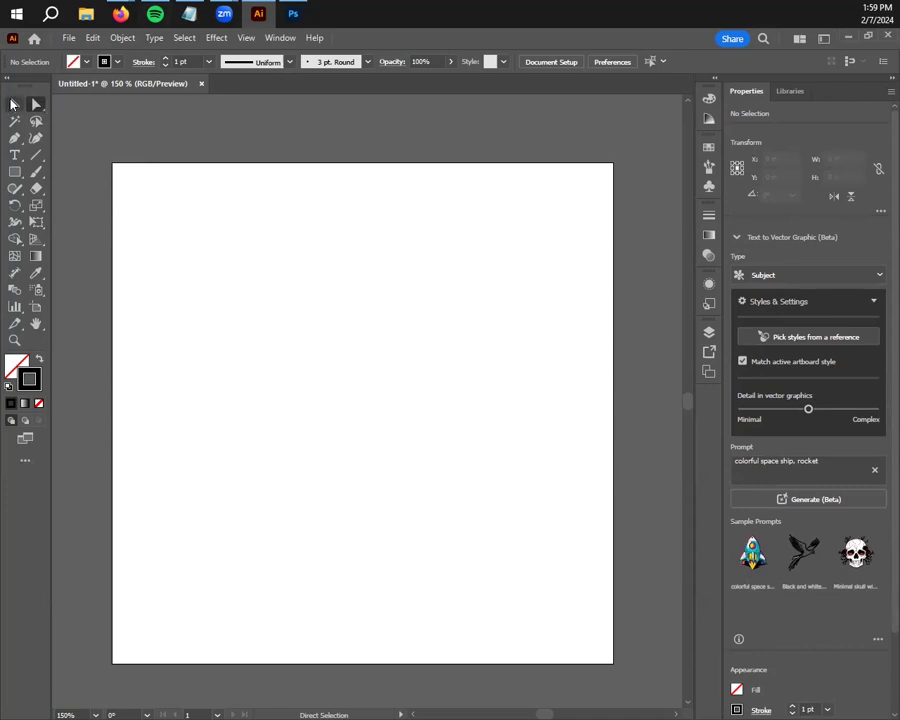
{"action": "key", "text": "v"}
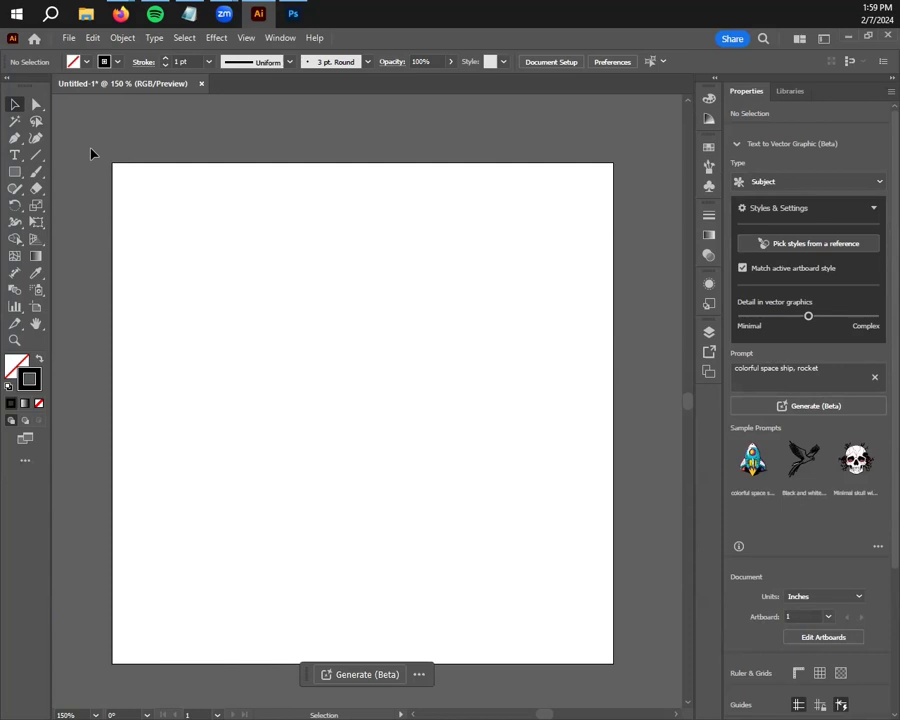
{"action": "key", "text": "a"}
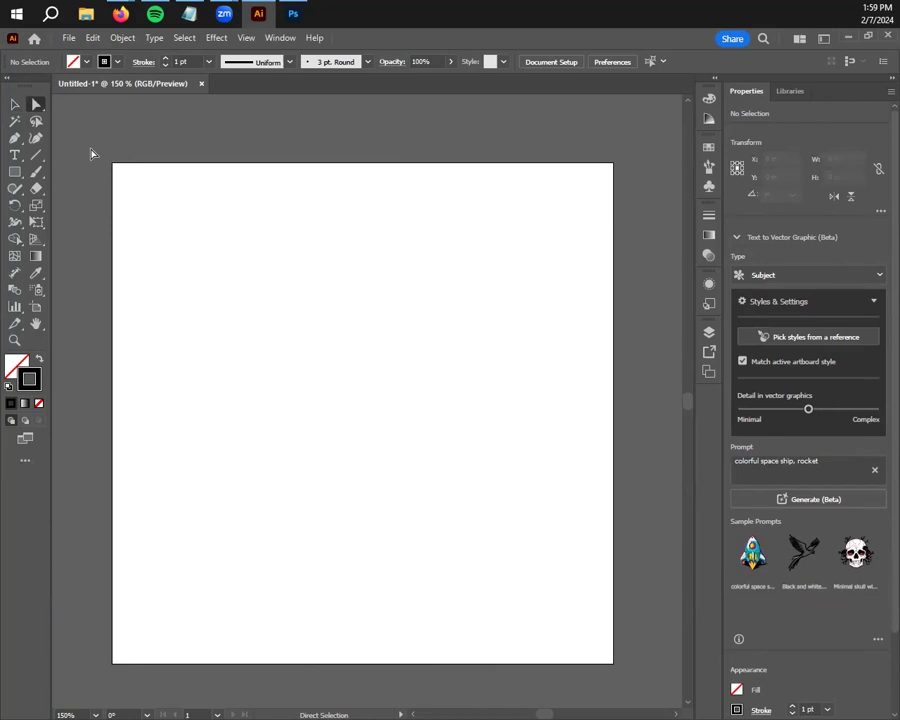
{"action": "key", "text": "v"}
{"action": "key", "text": "a"}
{"action": "key", "text": "v"}
{"action": "key", "text": "a"}
{"action": "key", "text": "v"}
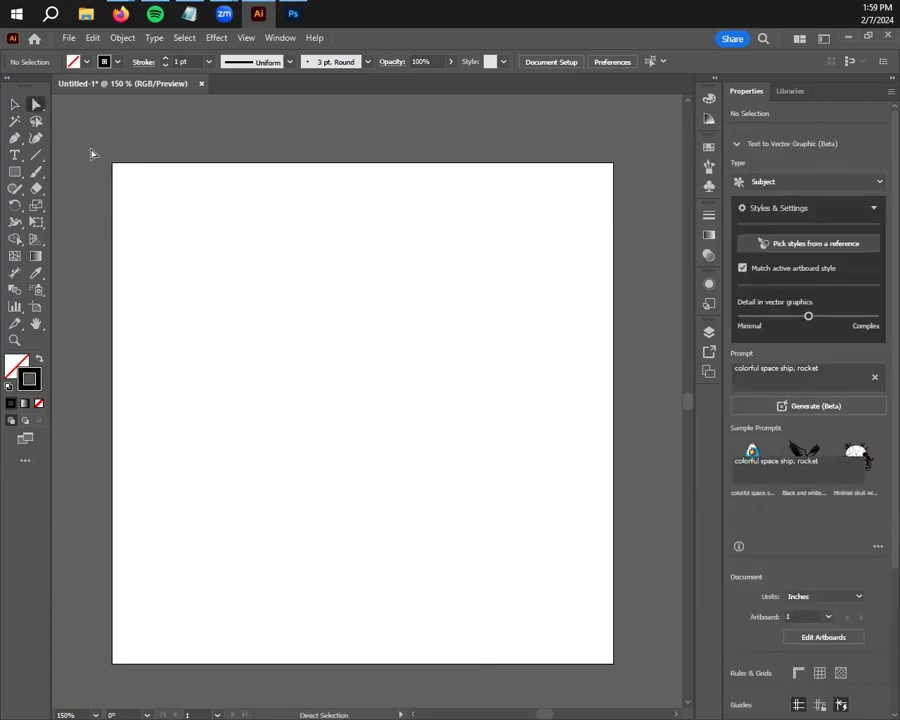
{"action": "key", "text": "a"}
{"action": "key", "text": "v"}
{"action": "key", "text": "a"}
{"action": "key", "text": "v"}
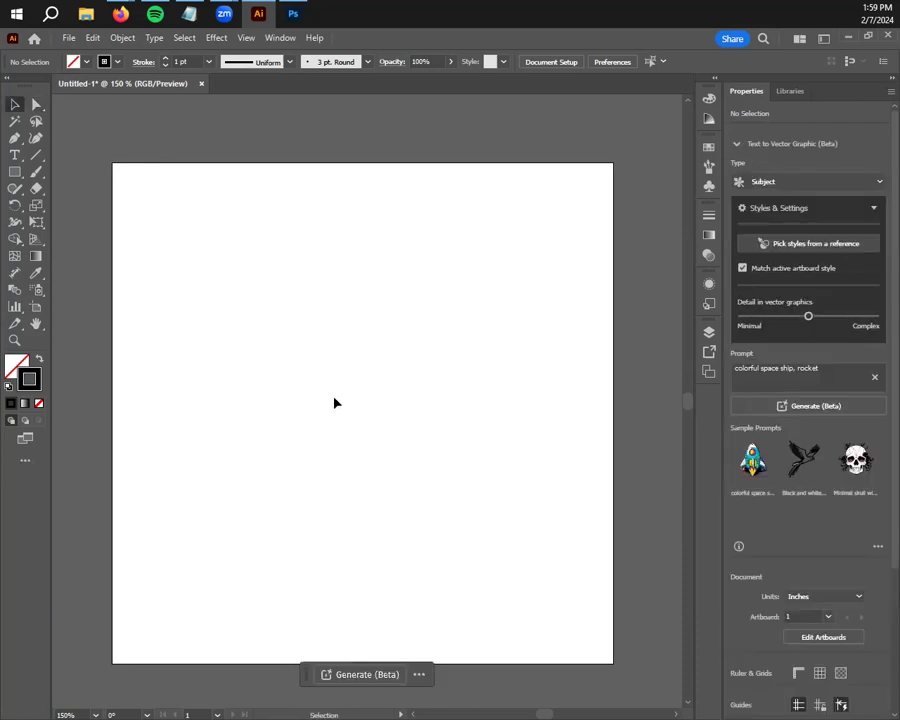
Show the pointer crosshairs, alternate between the Direct Selection and Selection tools, and hide the crosshairs again.
{"action": "key", "text": "alt+space"}
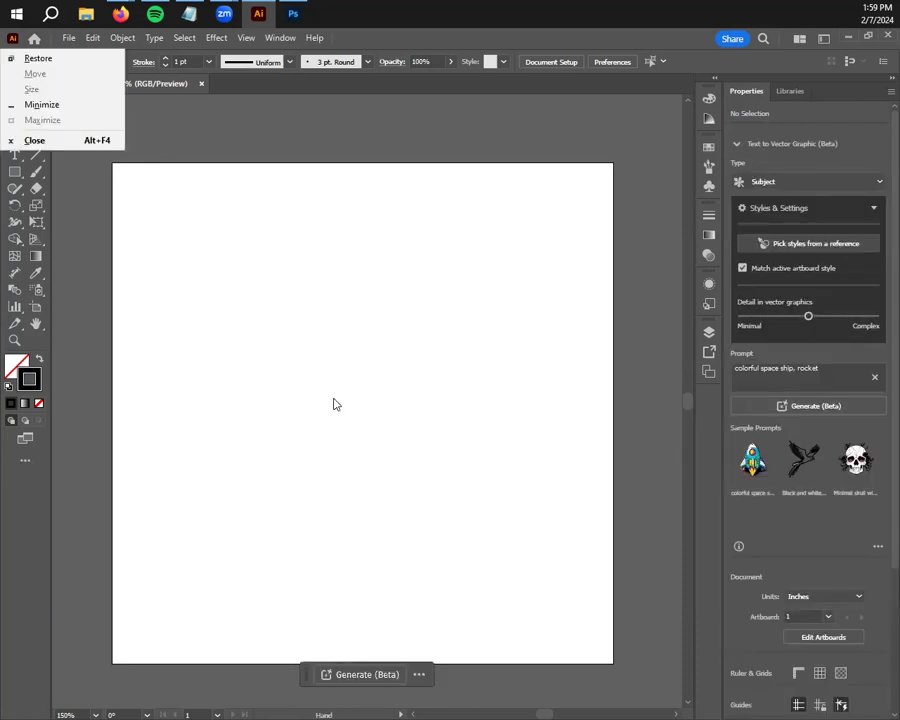
{"action": "key", "text": "Escape"}
{"action": "key", "text": "super+alt+p"}
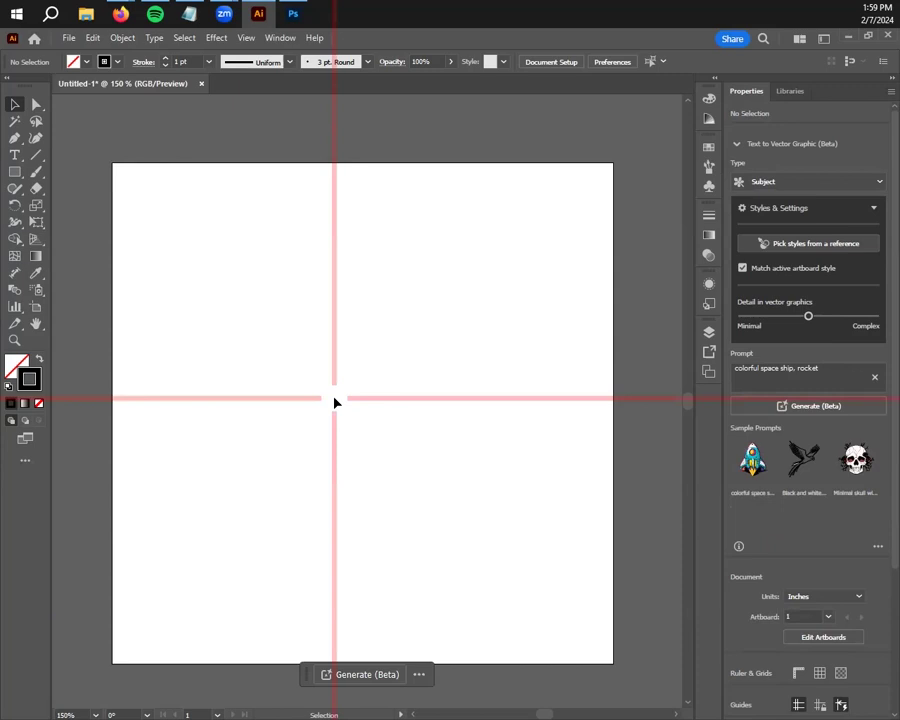
{"action": "key", "text": "a"}
{"action": "key", "text": "v"}
{"action": "key", "text": "a"}
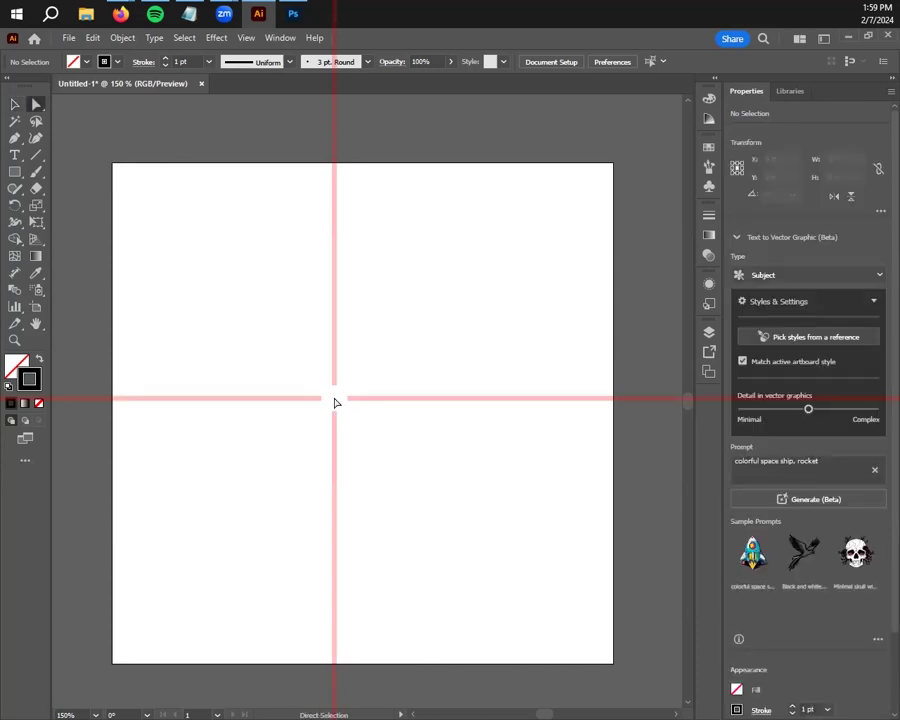
{"action": "key", "text": "super+alt+p"}
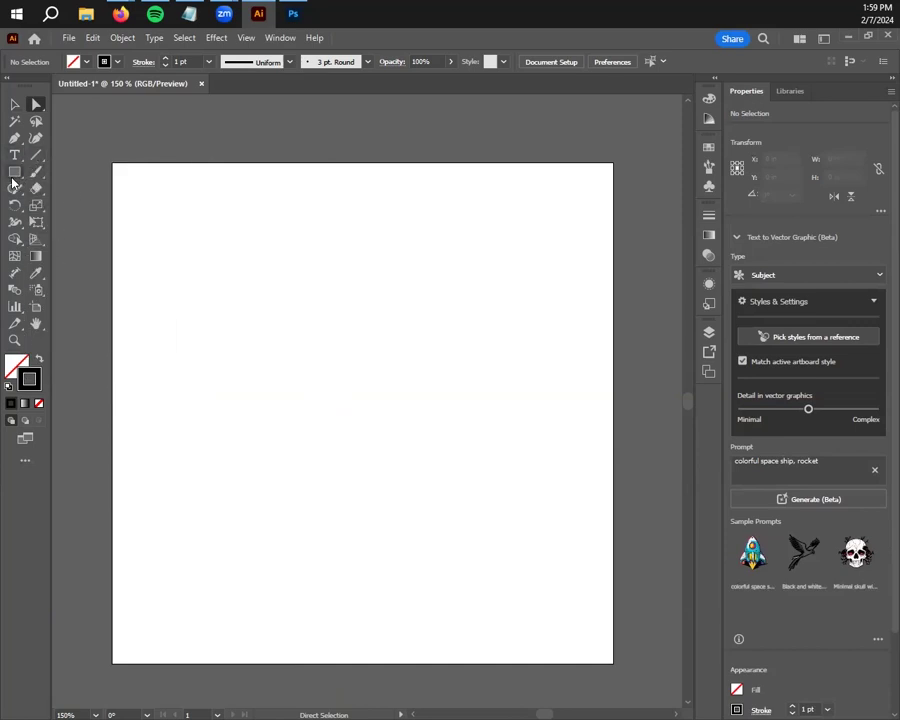
Draw a tall rectangle about 1.12 in wide and 2.8 in high in the artboard's left part with the Rectangle tool, and deselect it.
{"action": "left_click", "coordinate": [14, 176]}
{"action": "left_click", "coordinate": [14, 178]}
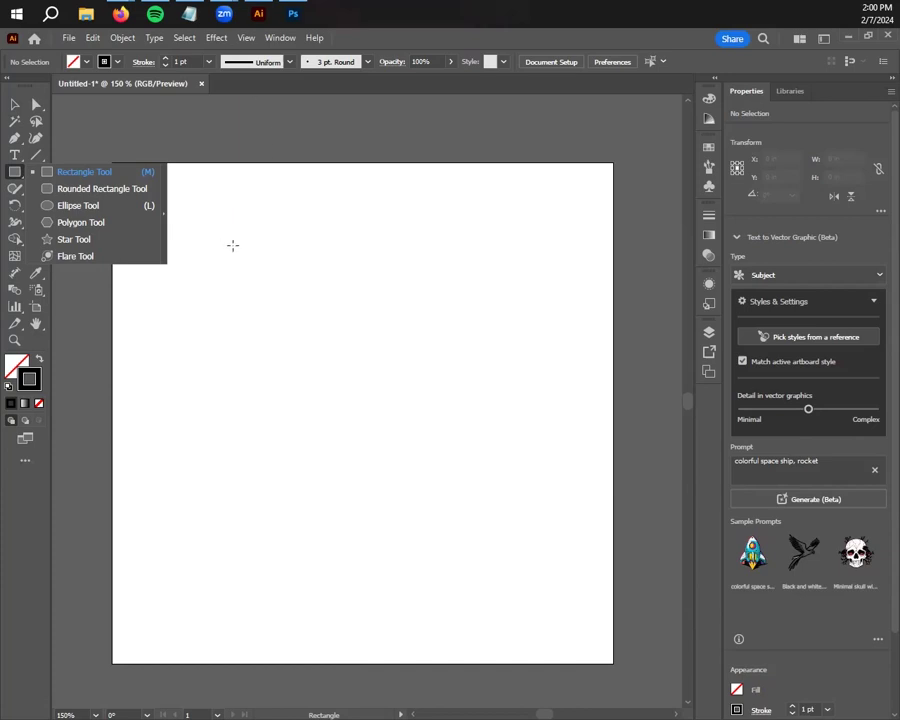
{"action": "left_click", "coordinate": [90, 173]}
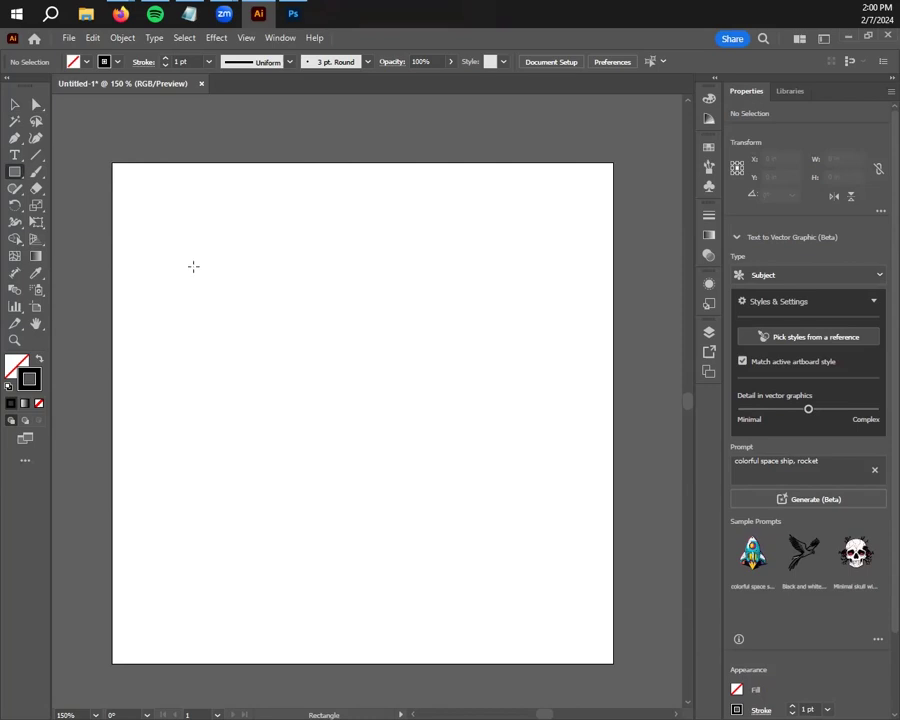
{"action": "left_click_drag", "start_coordinate": [169, 236], "coordinate": [282, 516]}
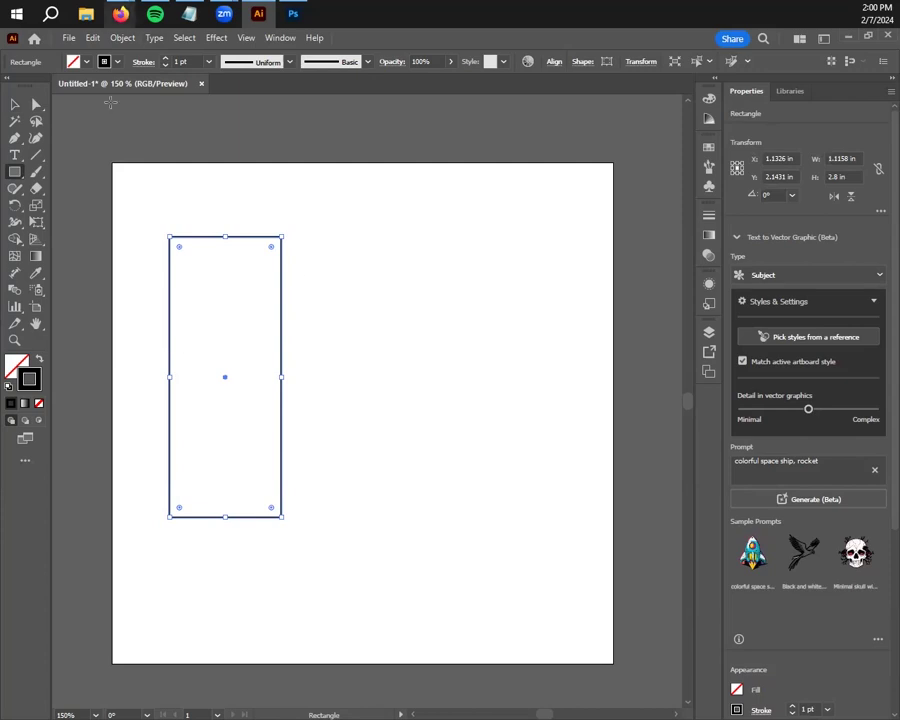
{"action": "key", "text": "v"}
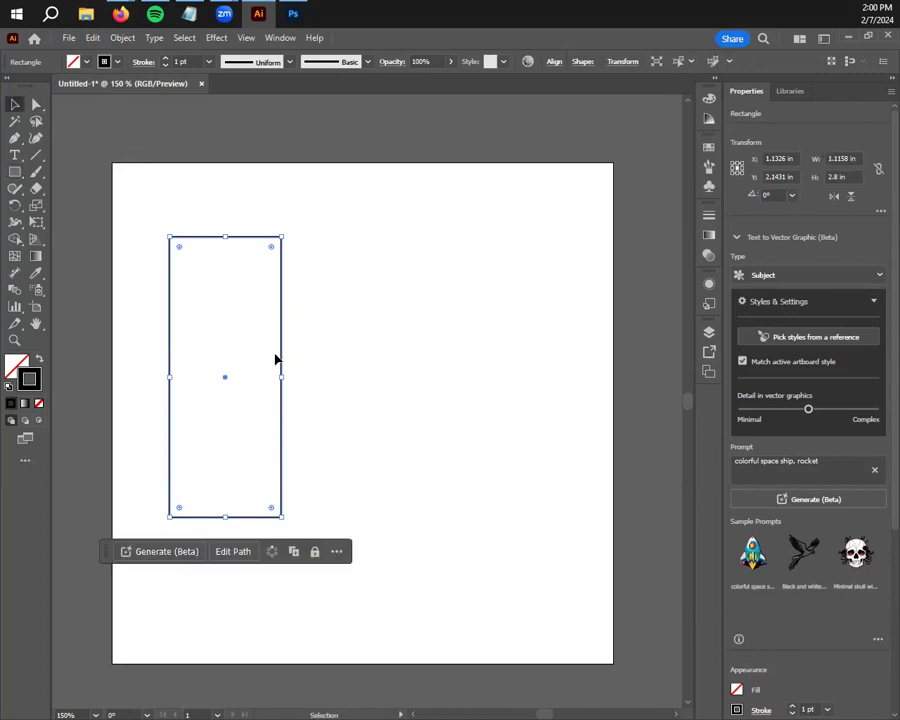
{"action": "left_click", "coordinate": [207, 321]}
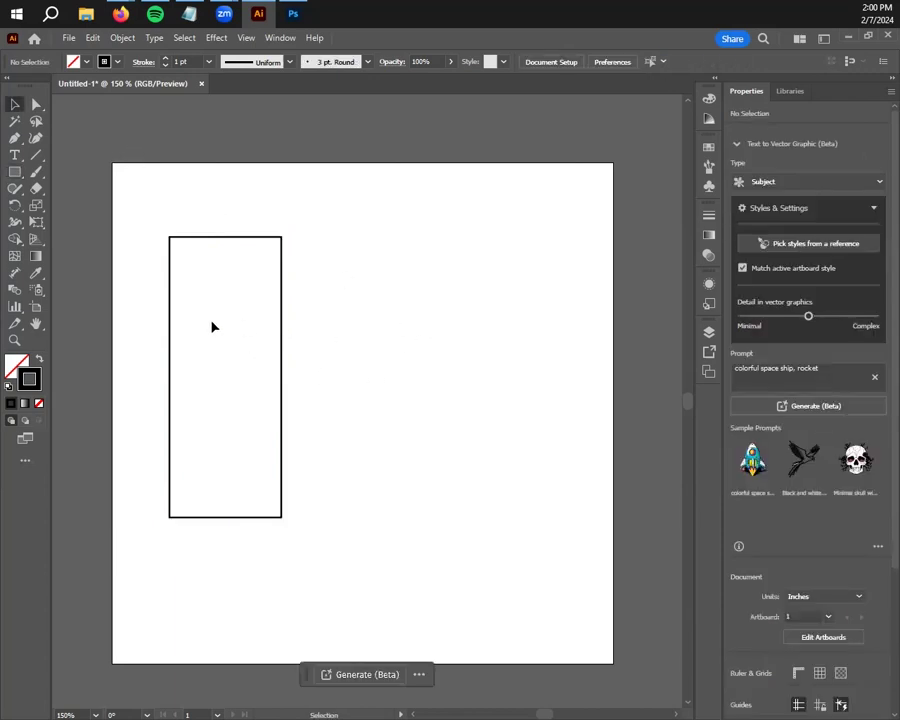
Collapse the toolbar to a single column and restore it to two columns.
{"action": "left_click", "coordinate": [9, 81]}
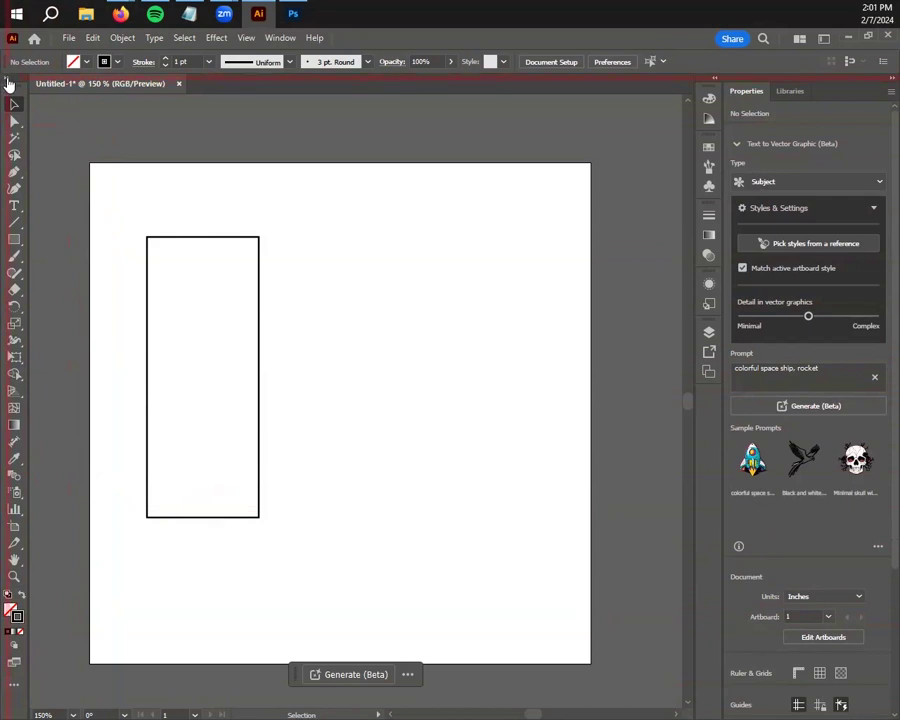
{"action": "left_click", "coordinate": [8, 84]}
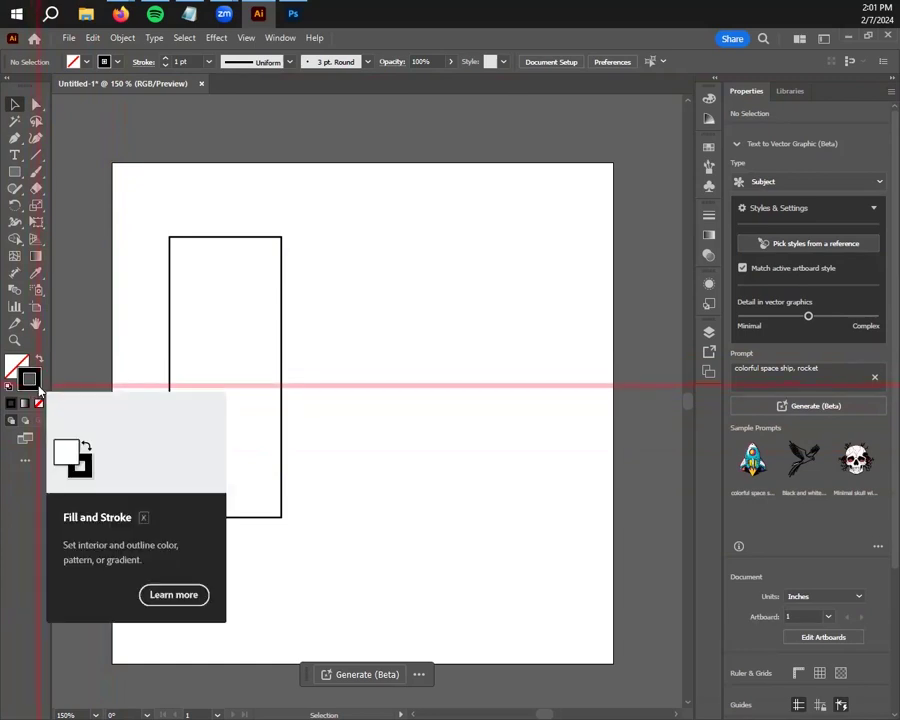
With nothing selected, try several reds and purples for the stroke color and accept purple #8948AF.
{"action": "double_click", "coordinate": [37, 386]}
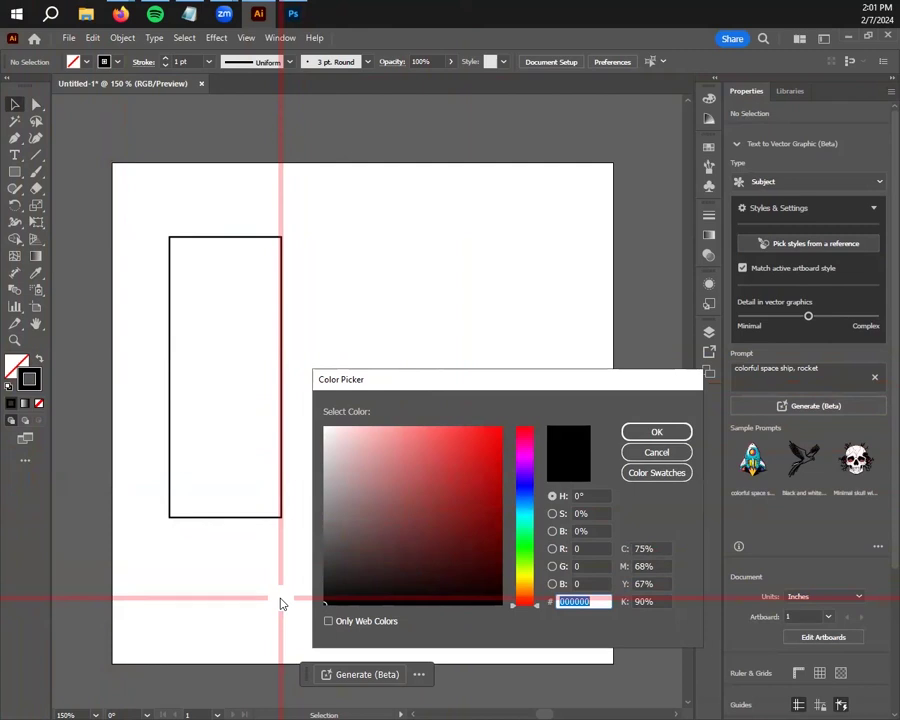
{"action": "mouse_move", "coordinate": [433, 516]}
{"action": "left_mouse_down"}
{"action": "mouse_move", "coordinate": [450, 510]}
{"action": "mouse_move", "coordinate": [388, 406]}
{"action": "mouse_move", "coordinate": [424, 520]}
{"action": "mouse_move", "coordinate": [420, 500]}
{"action": "mouse_move", "coordinate": [476, 440]}
{"action": "mouse_move", "coordinate": [446, 476]}
{"action": "mouse_move", "coordinate": [452, 511]}
{"action": "mouse_move", "coordinate": [459, 483]}
{"action": "left_mouse_up"}
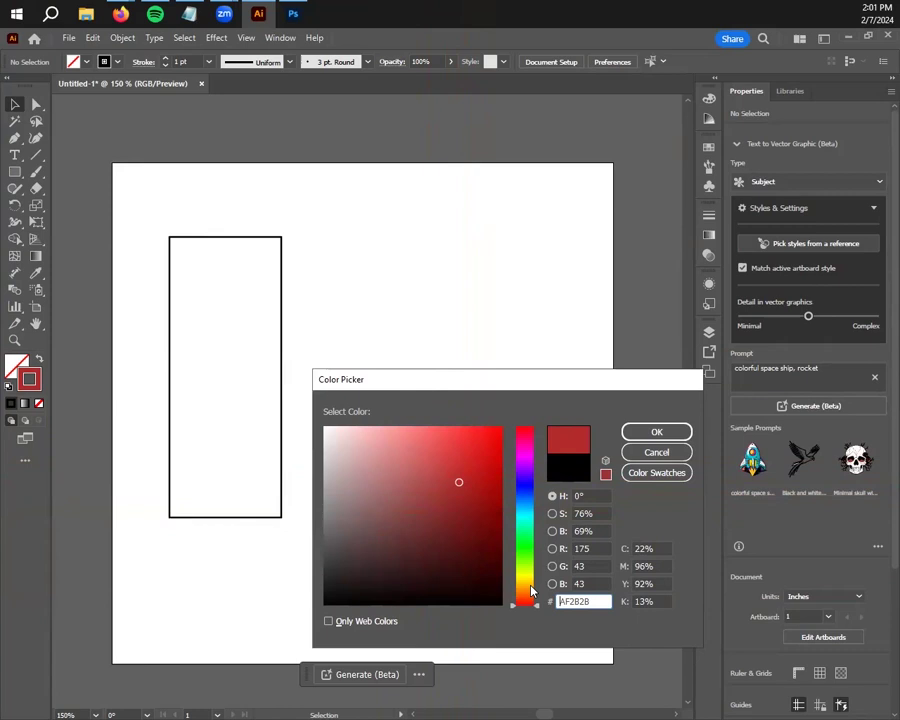
{"action": "mouse_move", "coordinate": [526, 577]}
{"action": "left_mouse_down"}
{"action": "mouse_move", "coordinate": [522, 466]}
{"action": "mouse_move", "coordinate": [528, 482]}
{"action": "mouse_move", "coordinate": [530, 458]}
{"action": "mouse_move", "coordinate": [532, 469]}
{"action": "left_mouse_up"}
{"action": "left_click", "coordinate": [367, 503]}
{"action": "mouse_move", "coordinate": [380, 491]}
{"action": "left_mouse_down"}
{"action": "mouse_move", "coordinate": [448, 482]}
{"action": "mouse_move", "coordinate": [447, 473]}
{"action": "mouse_move", "coordinate": [442, 512]}
{"action": "mouse_move", "coordinate": [446, 480]}
{"action": "mouse_move", "coordinate": [400, 470]}
{"action": "mouse_move", "coordinate": [394, 522]}
{"action": "mouse_move", "coordinate": [464, 456]}
{"action": "mouse_move", "coordinate": [425, 502]}
{"action": "mouse_move", "coordinate": [442, 502]}
{"action": "mouse_move", "coordinate": [468, 460]}
{"action": "mouse_move", "coordinate": [448, 456]}
{"action": "mouse_move", "coordinate": [457, 473]}
{"action": "left_mouse_up"}
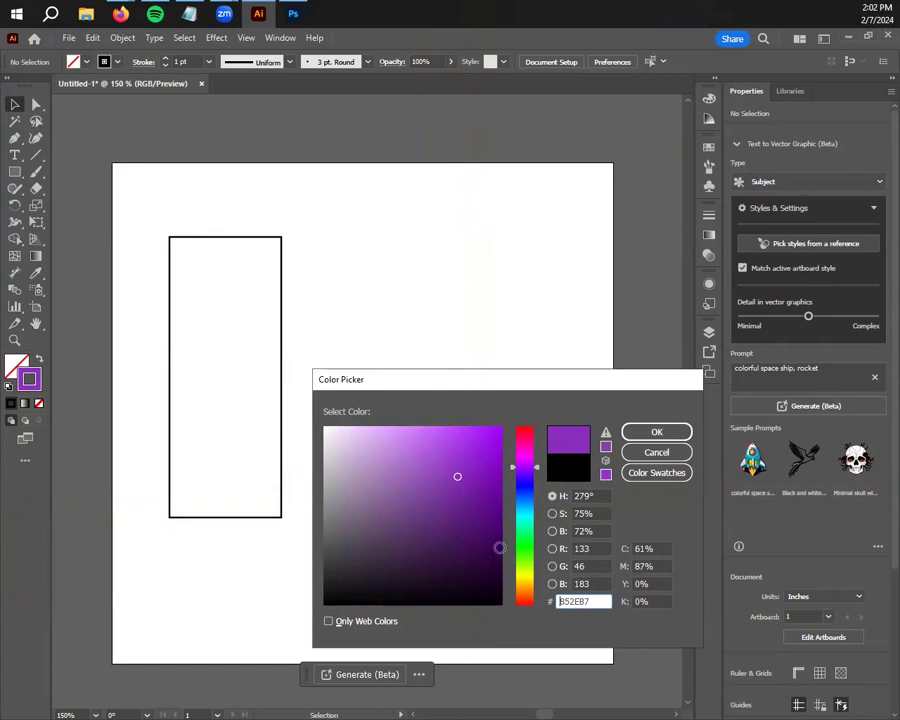
{"action": "mouse_move", "coordinate": [456, 476]}
{"action": "left_mouse_down"}
{"action": "mouse_move", "coordinate": [377, 471]}
{"action": "mouse_move", "coordinate": [414, 521]}
{"action": "mouse_move", "coordinate": [434, 476]}
{"action": "mouse_move", "coordinate": [420, 540]}
{"action": "mouse_move", "coordinate": [464, 434]}
{"action": "mouse_move", "coordinate": [381, 511]}
{"action": "mouse_move", "coordinate": [434, 503]}
{"action": "left_mouse_up"}
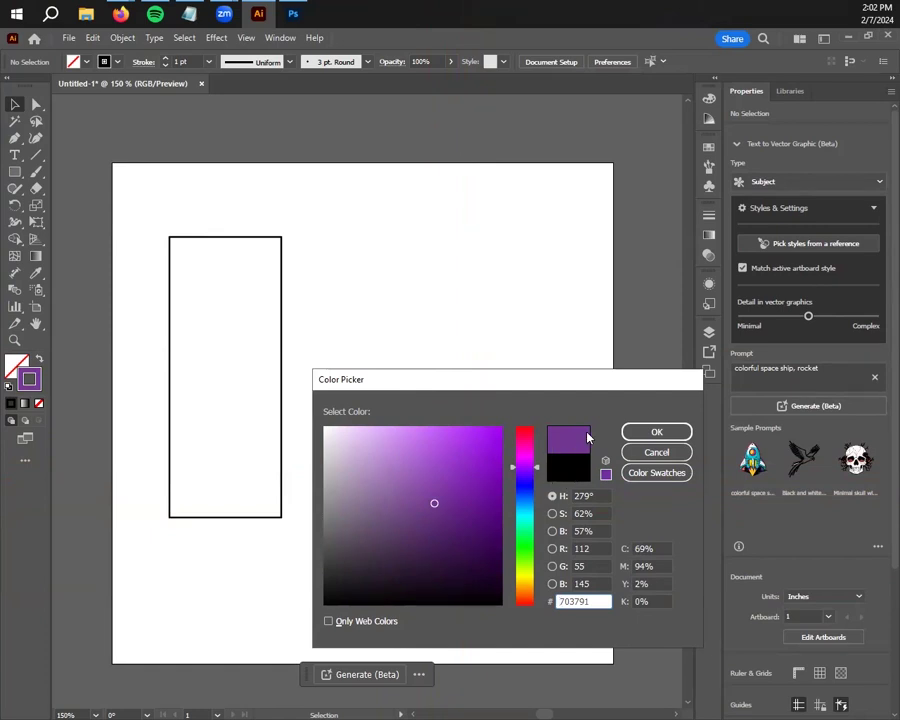
{"action": "left_click", "coordinate": [387, 464]}
{"action": "mouse_move", "coordinate": [387, 465]}
{"action": "left_mouse_down"}
{"action": "mouse_move", "coordinate": [440, 500]}
{"action": "mouse_move", "coordinate": [376, 476]}
{"action": "mouse_move", "coordinate": [448, 479]}
{"action": "mouse_move", "coordinate": [396, 488]}
{"action": "mouse_move", "coordinate": [440, 476]}
{"action": "mouse_move", "coordinate": [429, 481]}
{"action": "left_mouse_up"}
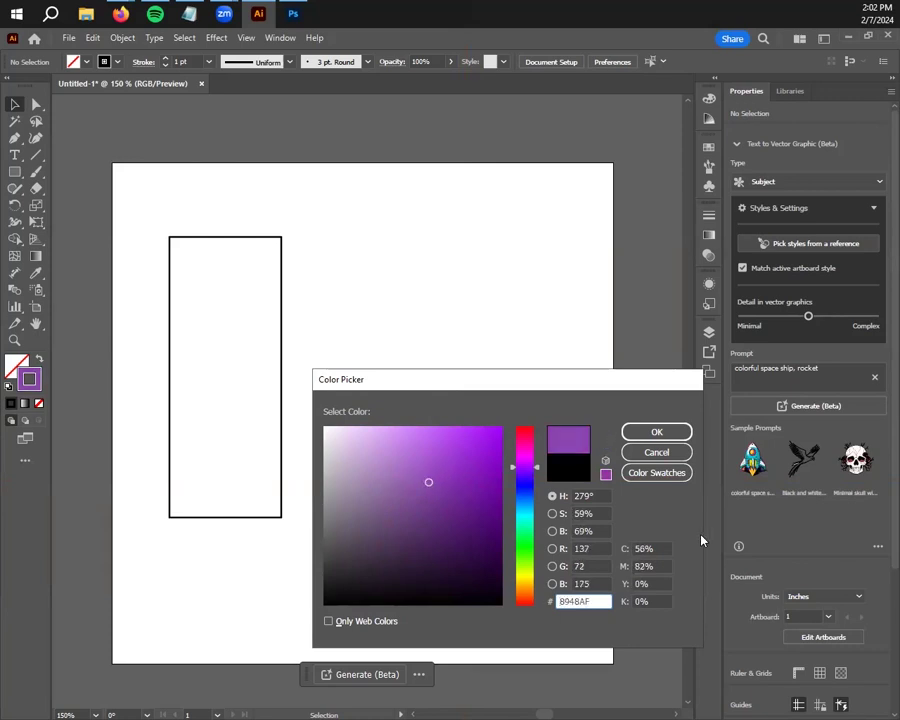
{"action": "left_click", "coordinate": [685, 432]}
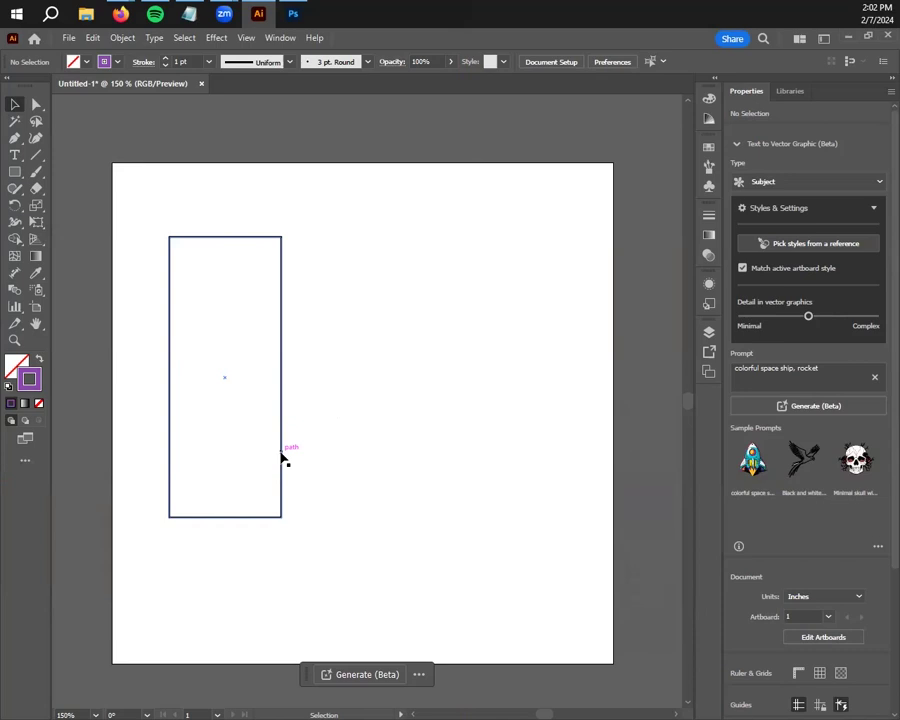
Select the rectangle, round all four of its corners, and undo the rounding.
{"action": "left_click", "coordinate": [282, 457]}
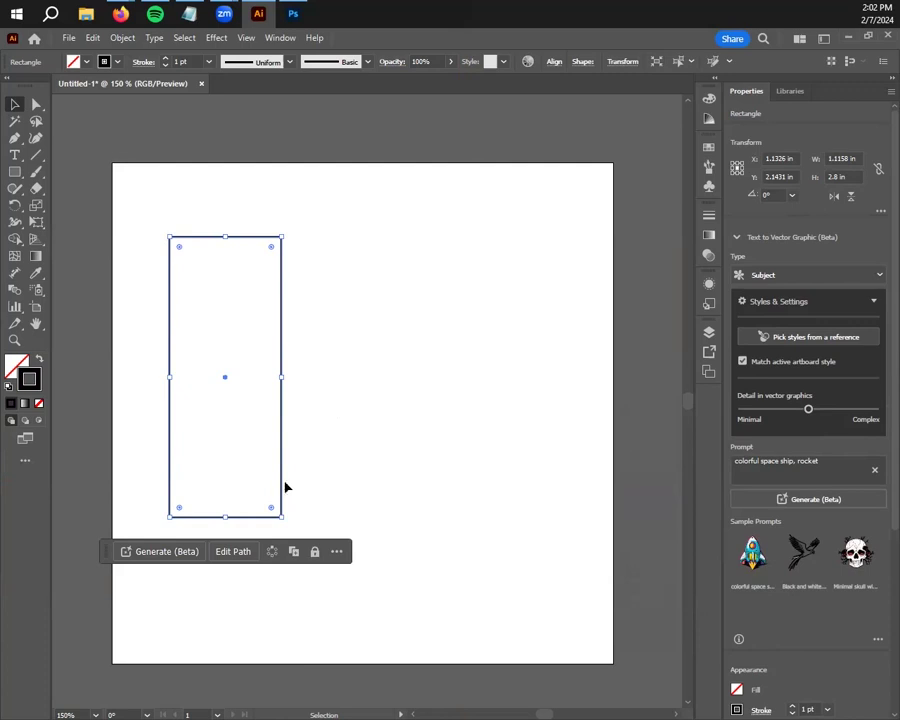
{"action": "left_click_drag", "start_coordinate": [180, 508], "coordinate": [199, 486]}
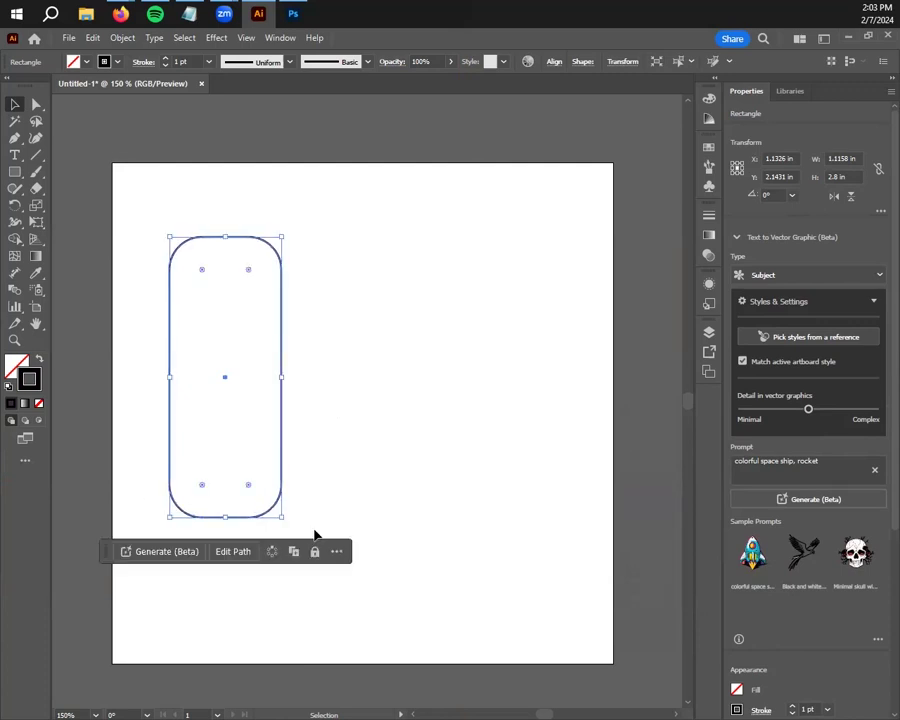
{"action": "key", "text": "ctrl+z"}
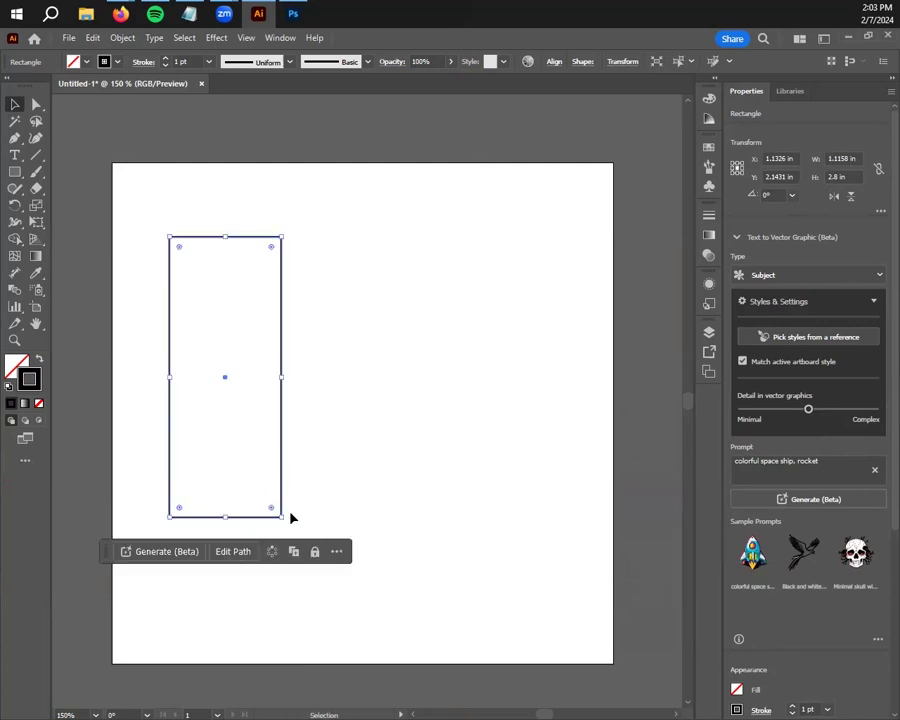
Change the selected rectangle's stroke color to magenta #EC00FF.
{"action": "double_click", "coordinate": [29, 379]}
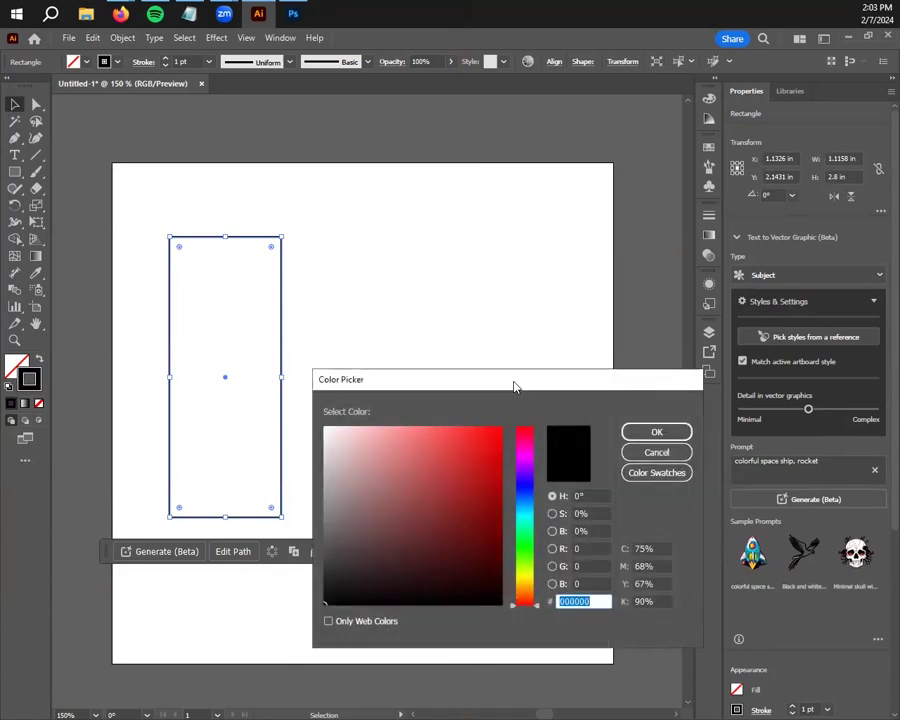
{"action": "left_click_drag", "start_coordinate": [512, 382], "coordinate": [516, 316]}
{"action": "left_click_drag", "start_coordinate": [524, 432], "coordinate": [528, 388]}
{"action": "mouse_move", "coordinate": [468, 382]}
{"action": "left_mouse_down"}
{"action": "mouse_move", "coordinate": [519, 341]}
{"action": "mouse_move", "coordinate": [478, 353]}
{"action": "mouse_move", "coordinate": [505, 350]}
{"action": "mouse_move", "coordinate": [482, 388]}
{"action": "mouse_move", "coordinate": [555, 325]}
{"action": "left_mouse_up"}
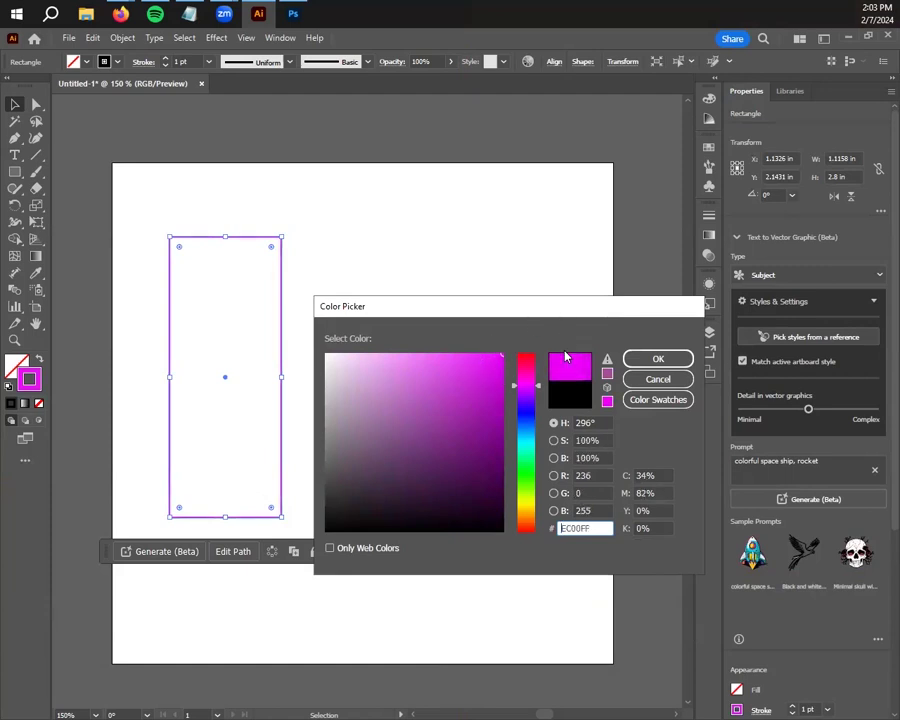
{"action": "left_click", "coordinate": [677, 360]}
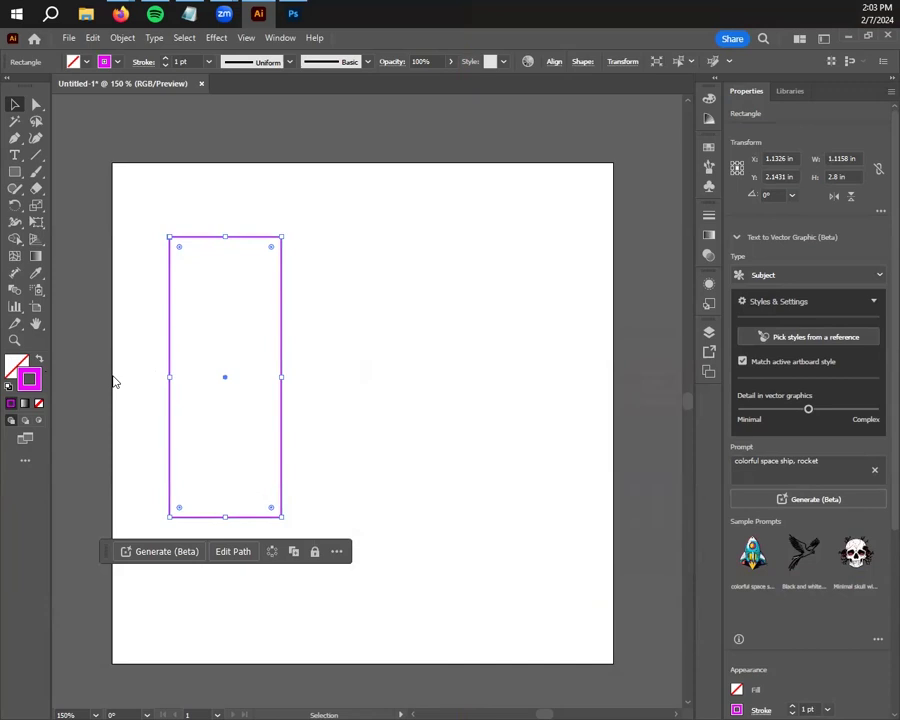
Make the fill the active color attribute, move the rectangle across the artboard's right edge, and deselect it.
{"action": "key", "text": "x"}
{"action": "left_click", "coordinate": [261, 392]}
{"action": "left_click_drag", "start_coordinate": [282, 377], "coordinate": [653, 381]}
{"action": "left_click", "coordinate": [649, 171]}
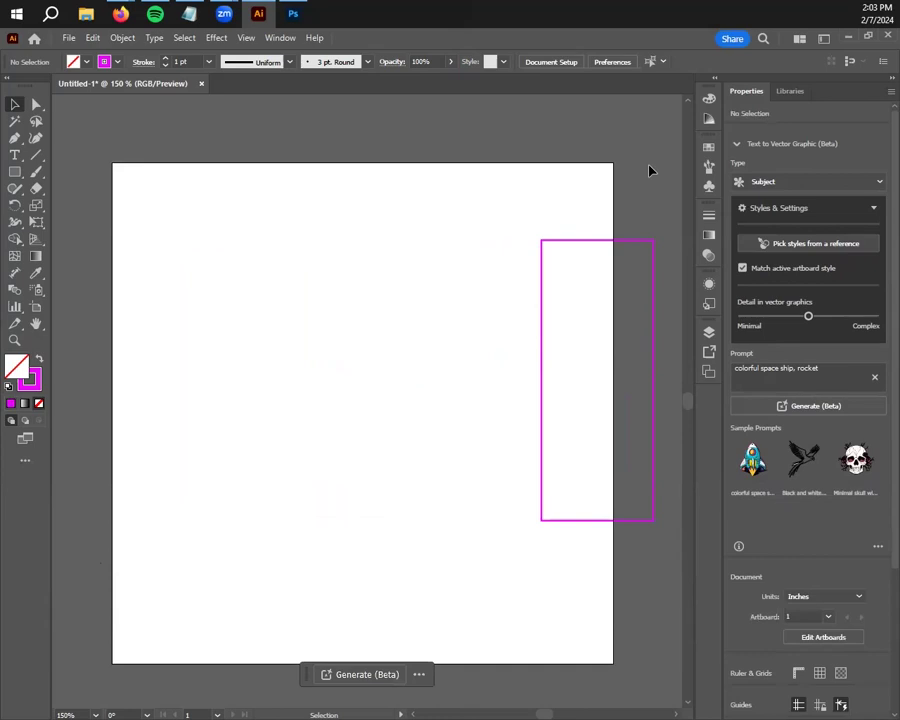
Select the magenta-outlined rectangle and set its fill color to bright green #20FF00.
{"action": "left_click", "coordinate": [620, 247]}
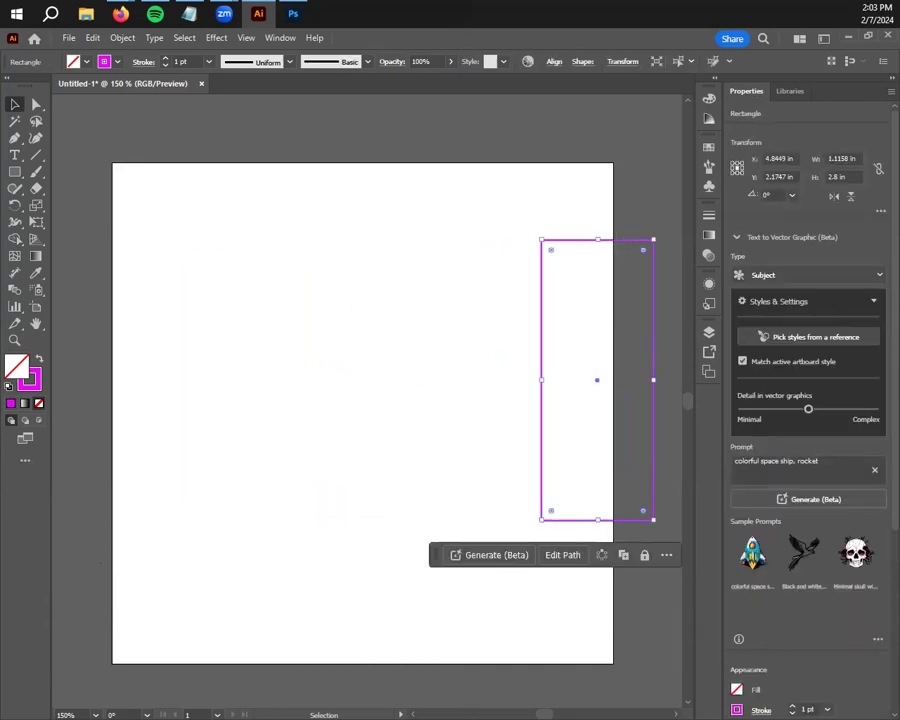
{"action": "double_click", "coordinate": [10, 367]}
{"action": "left_click_drag", "start_coordinate": [430, 315], "coordinate": [220, 262]}
{"action": "left_click_drag", "start_coordinate": [307, 372], "coordinate": [325, 428]}
{"action": "left_click_drag", "start_coordinate": [280, 385], "coordinate": [330, 224]}
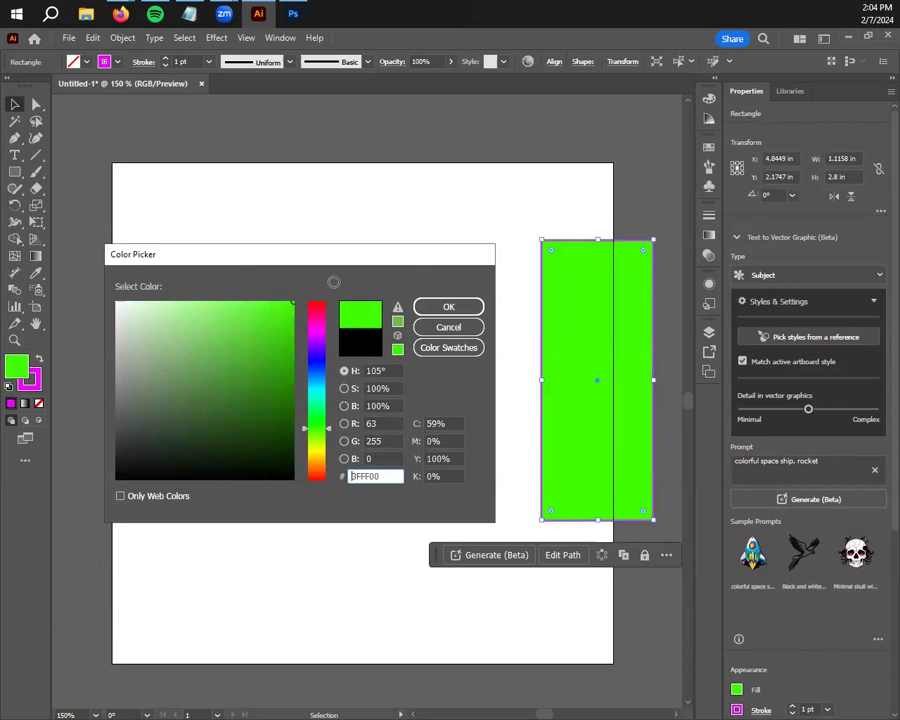
{"action": "mouse_move", "coordinate": [315, 428]}
{"action": "left_mouse_down"}
{"action": "mouse_move", "coordinate": [315, 414]}
{"action": "mouse_move", "coordinate": [315, 424]}
{"action": "left_mouse_up"}
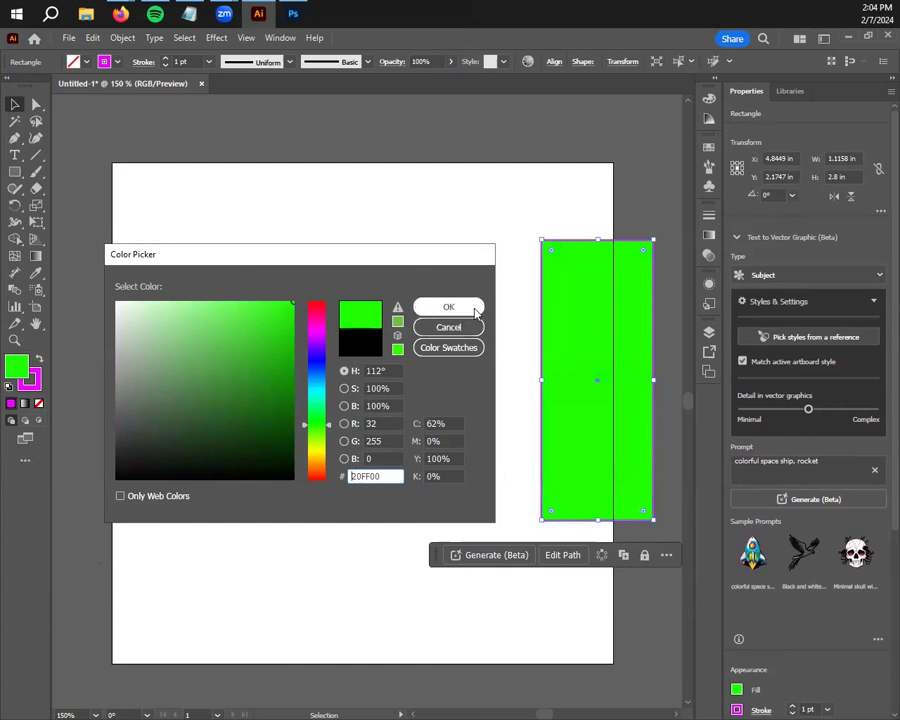
{"action": "left_click", "coordinate": [458, 307]}
Move the green rectangle fully back onto the artboard, near its upper middle.
{"action": "left_click_drag", "start_coordinate": [581, 346], "coordinate": [319, 324]}
{"action": "left_click", "coordinate": [448, 360]}
{"action": "left_click_drag", "start_coordinate": [390, 350], "coordinate": [361, 306]}
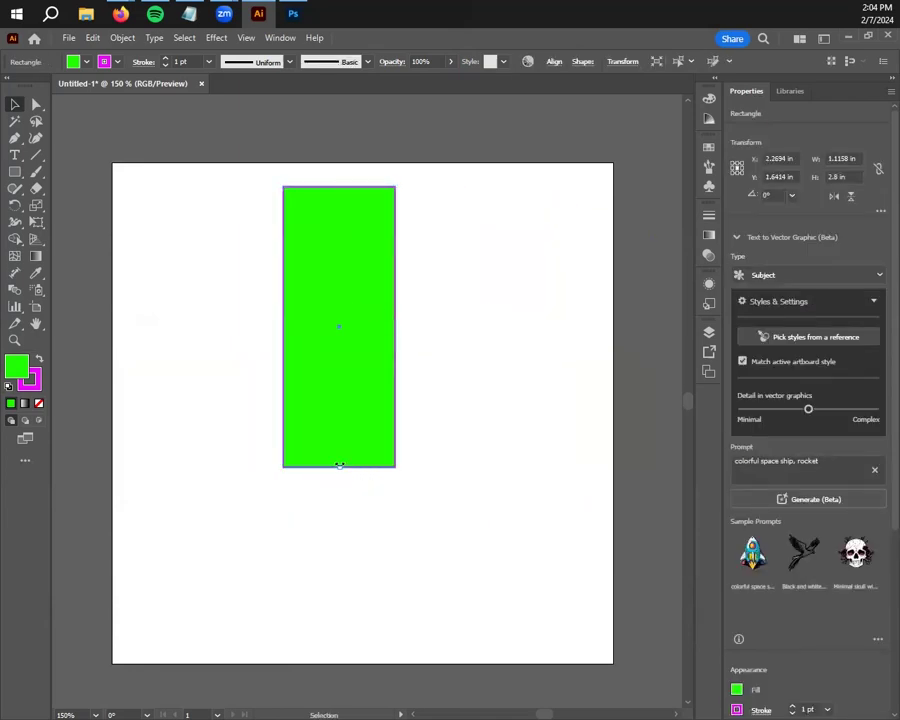
Rotate the green rectangle about 47°, round its corners, and resize it to about 1.63 by 2.19 in.
{"action": "left_click_drag", "start_coordinate": [399, 472], "coordinate": [478, 386]}
{"action": "mouse_move", "coordinate": [410, 448]}
{"action": "left_mouse_down"}
{"action": "mouse_move", "coordinate": [394, 398]}
{"action": "mouse_move", "coordinate": [352, 332]}
{"action": "mouse_move", "coordinate": [382, 332]}
{"action": "mouse_move", "coordinate": [465, 285]}
{"action": "mouse_move", "coordinate": [338, 394]}
{"action": "mouse_move", "coordinate": [247, 456]}
{"action": "mouse_move", "coordinate": [420, 267]}
{"action": "mouse_move", "coordinate": [410, 313]}
{"action": "mouse_move", "coordinate": [418, 430]}
{"action": "left_mouse_up"}
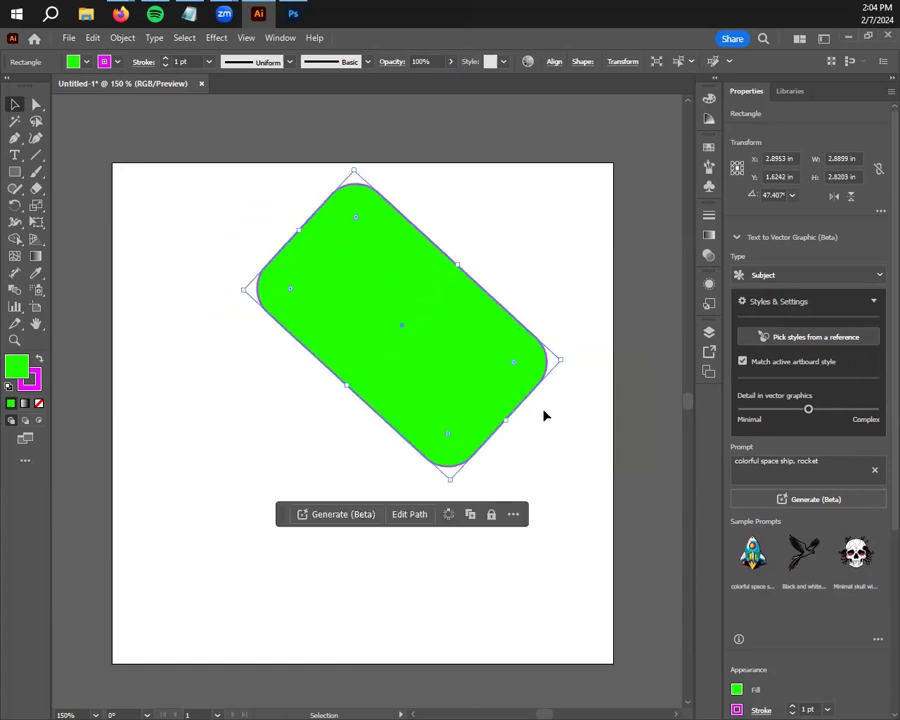
{"action": "left_click_drag", "start_coordinate": [508, 420], "coordinate": [440, 403]}
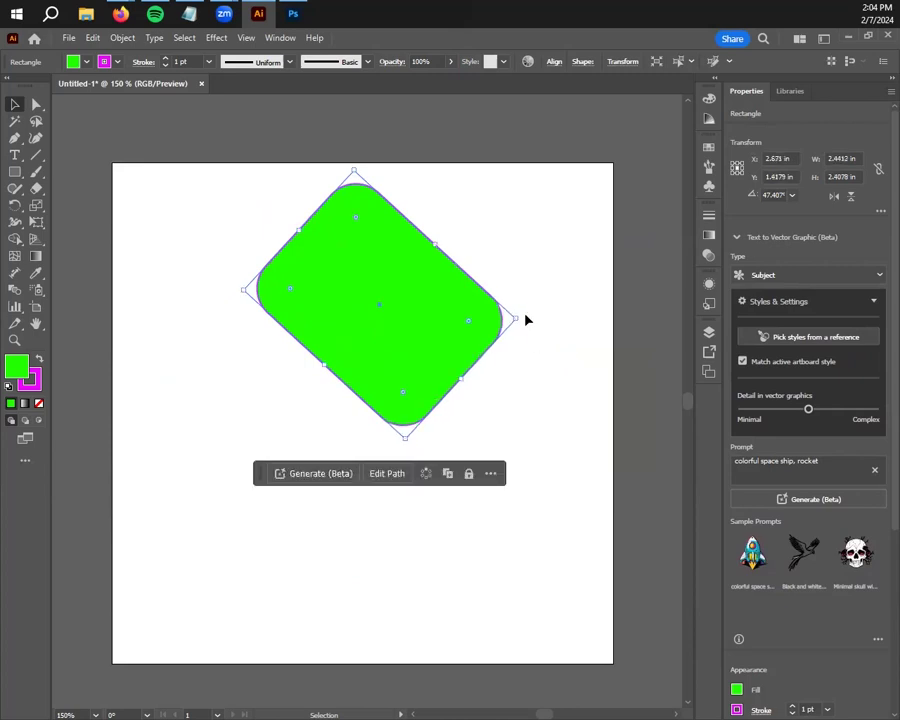
Rotate the rectangle back upright, restore its square corners, and deselect it.
{"action": "left_click_drag", "start_coordinate": [521, 320], "coordinate": [468, 426]}
{"action": "left_click", "coordinate": [526, 382]}
{"action": "left_click", "coordinate": [424, 390]}
{"action": "left_click_drag", "start_coordinate": [430, 385], "coordinate": [494, 442]}
{"action": "left_click", "coordinate": [538, 408]}
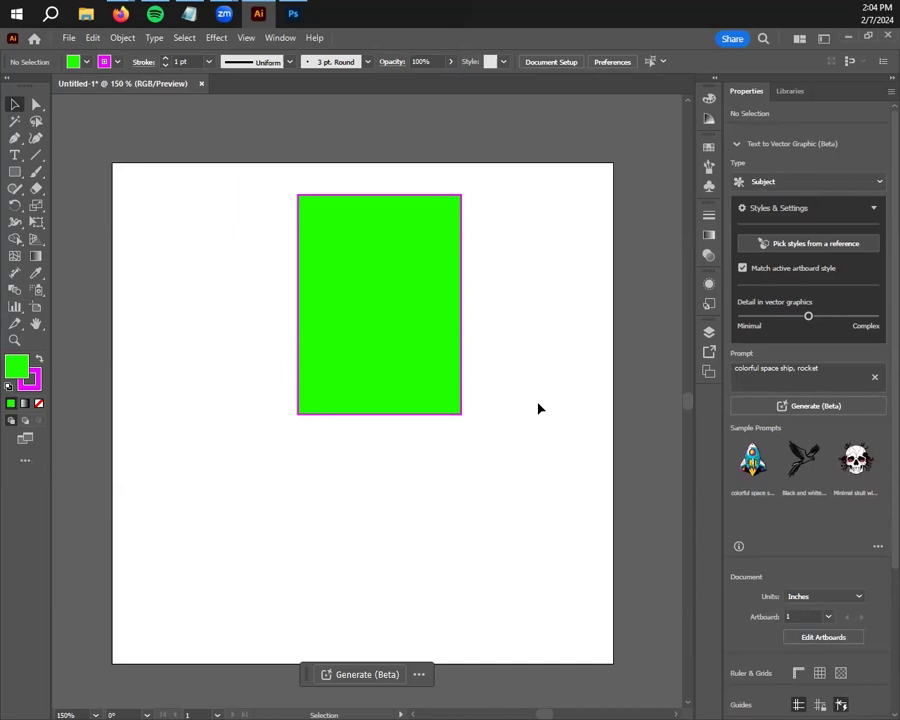
Move the green rectangle off the artboard onto the canvas beyond the artboard's left edge.
{"action": "left_click", "coordinate": [41, 404]}
{"action": "key", "text": "ctrl+a"}
{"action": "left_click", "coordinate": [325, 501]}
{"action": "scroll", "coordinate": [450, 495], "scroll_direction": "left", "scroll_amount": 3}
{"action": "left_click_drag", "start_coordinate": [579, 403], "coordinate": [192, 452]}
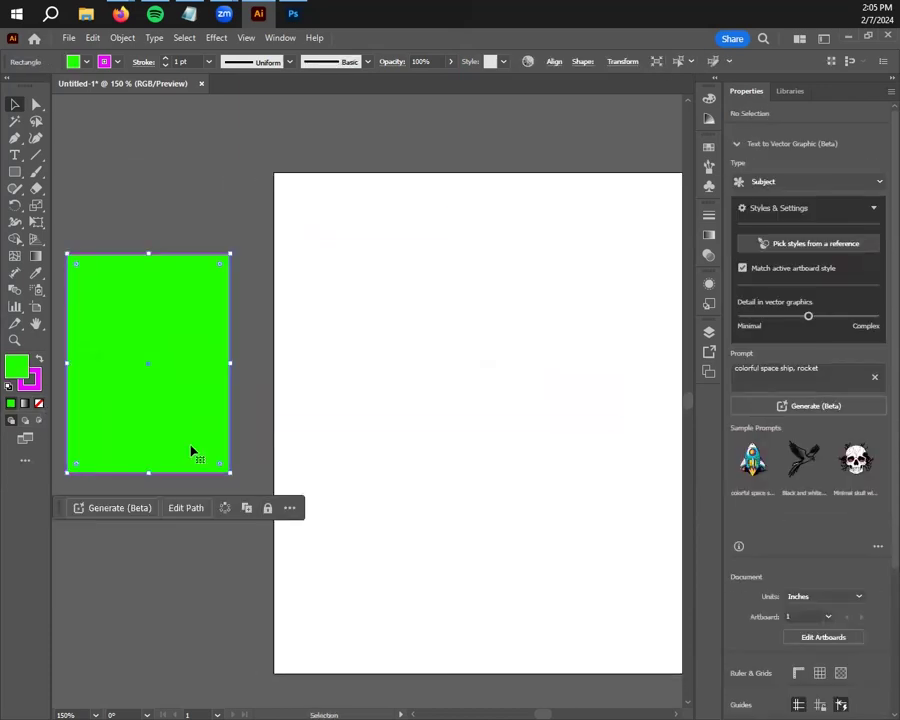
{"action": "scroll", "coordinate": [496, 502], "scroll_direction": "left", "scroll_amount": 3}
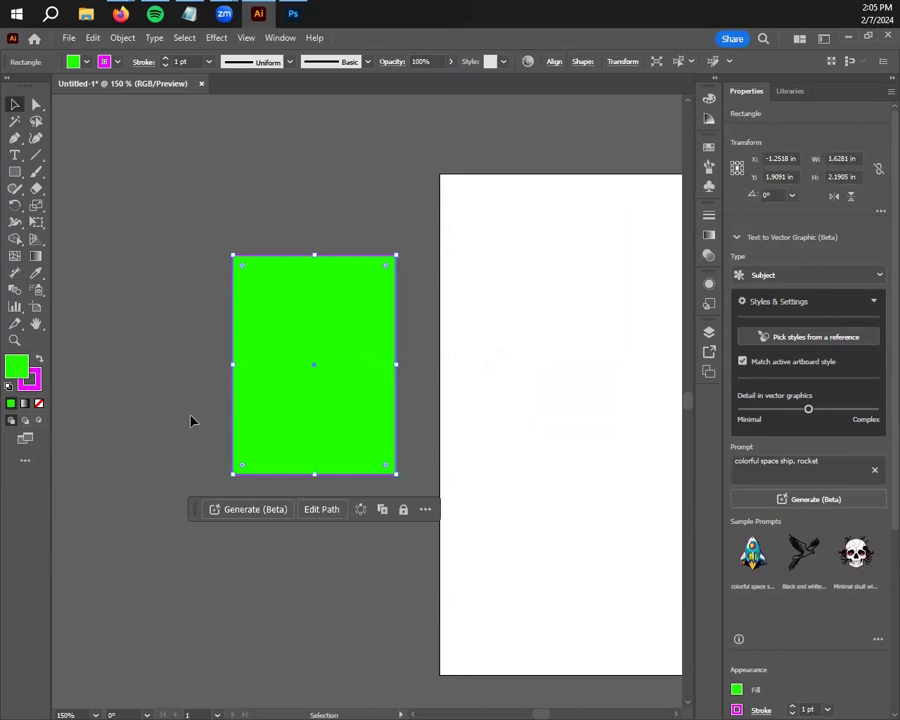
Make the fill the active attribute, set the rectangle's fill to None, and deselect it.
{"action": "key", "text": "x"}
{"action": "key", "text": "x"}
{"action": "left_click", "coordinate": [39, 404]}
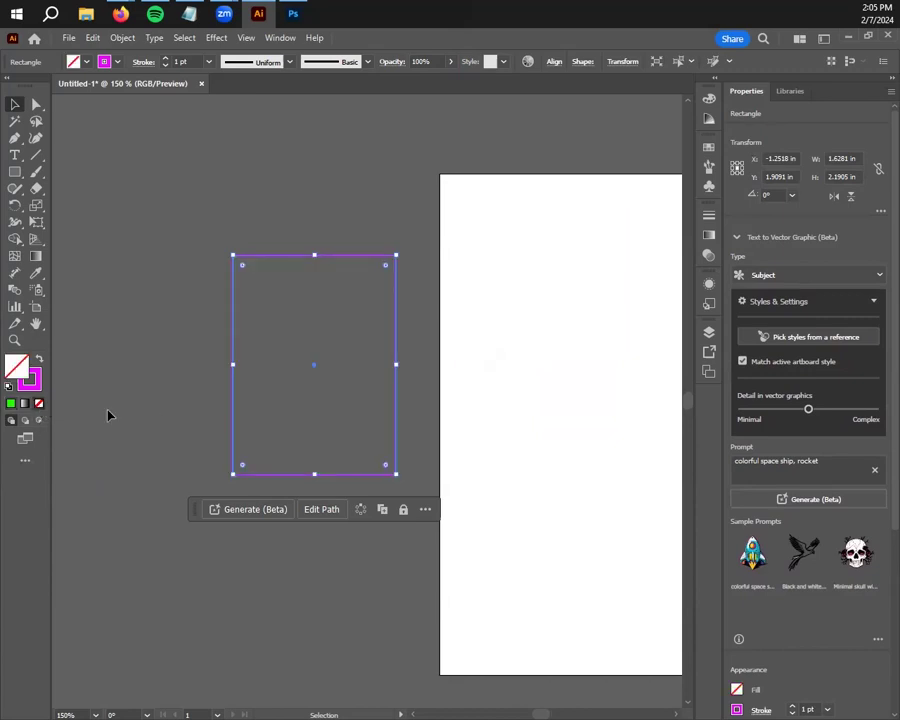
{"action": "left_click", "coordinate": [119, 353]}
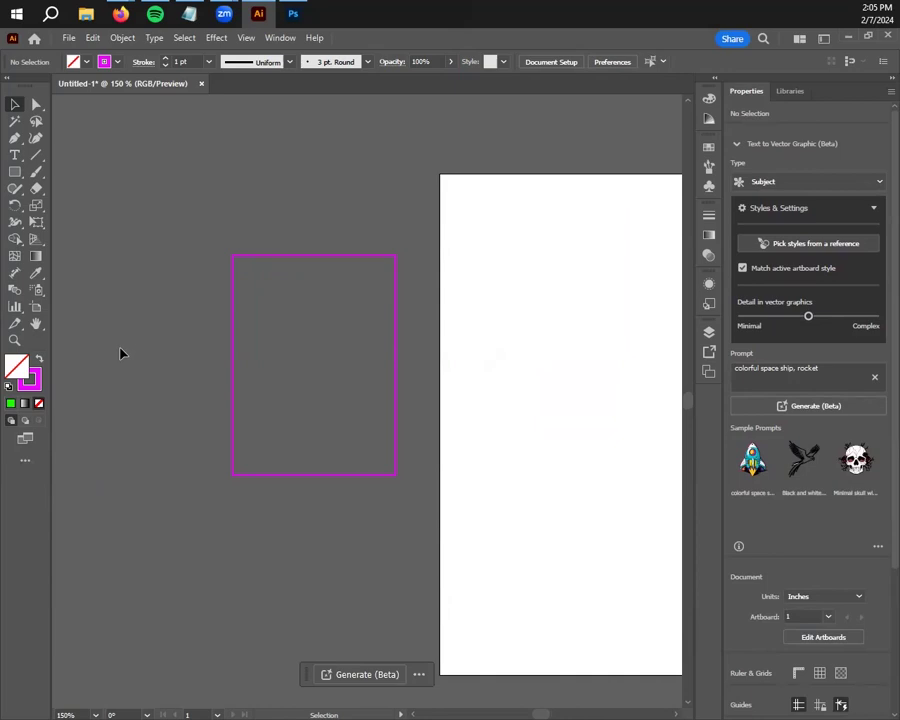
With the Paintbrush, paint four separate freehand magenta squiggles on the empty artboard.
{"action": "left_click_drag", "start_coordinate": [480, 573], "coordinate": [203, 534]}
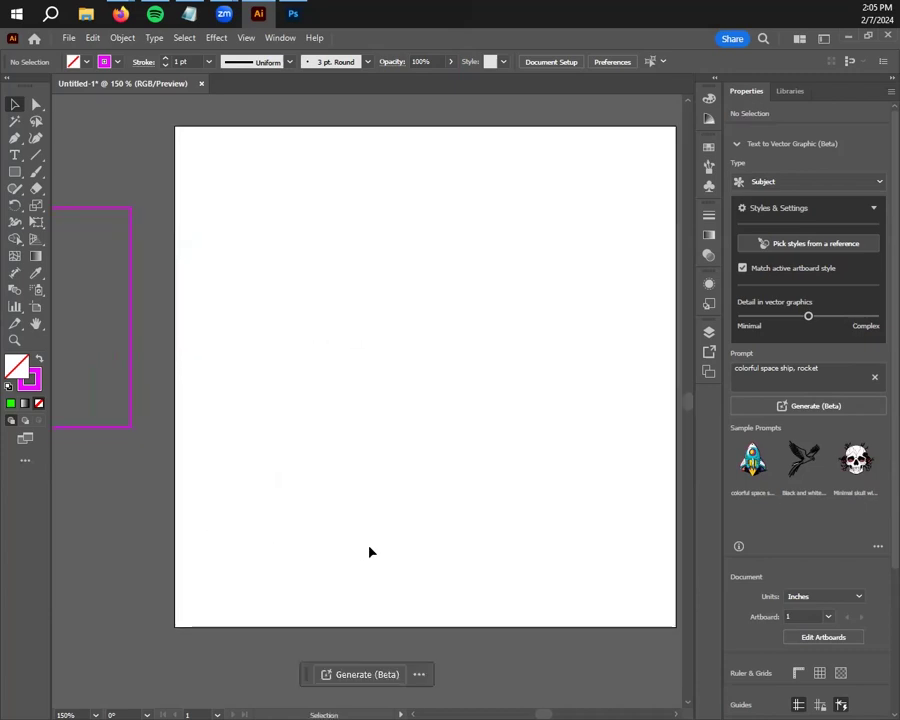
{"action": "left_click_drag", "start_coordinate": [414, 536], "coordinate": [429, 501]}
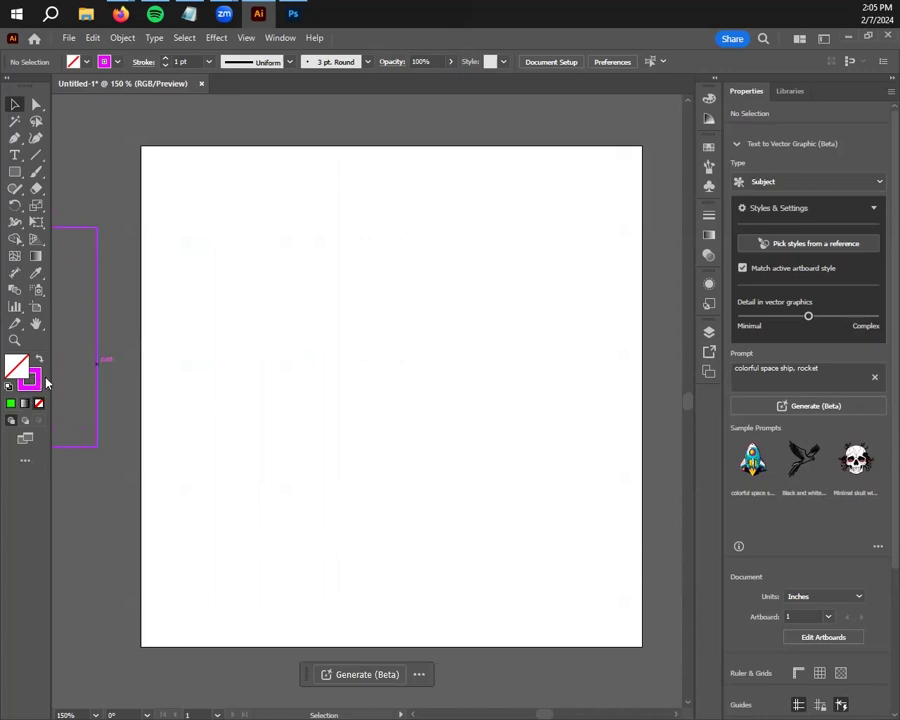
{"action": "left_click", "coordinate": [36, 171]}
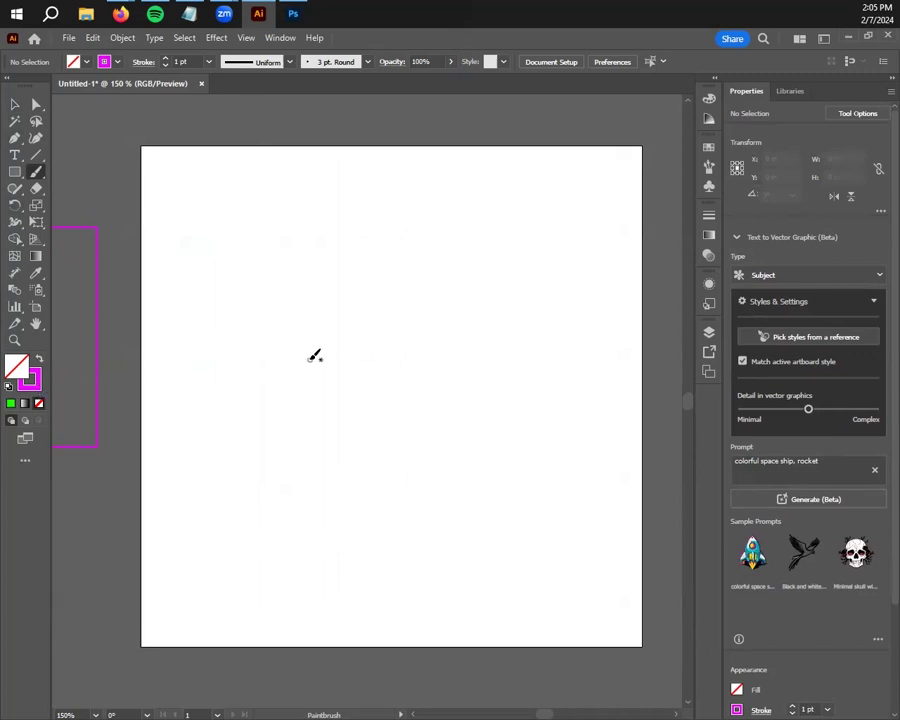
{"action": "mouse_move", "coordinate": [288, 210]}
{"action": "left_mouse_down"}
{"action": "mouse_move", "coordinate": [257, 225]}
{"action": "mouse_move", "coordinate": [261, 374]}
{"action": "left_mouse_up"}
{"action": "mouse_move", "coordinate": [333, 450]}
{"action": "left_mouse_down"}
{"action": "mouse_move", "coordinate": [414, 440]}
{"action": "mouse_move", "coordinate": [451, 490]}
{"action": "left_mouse_up"}
{"action": "mouse_move", "coordinate": [509, 337]}
{"action": "left_mouse_down"}
{"action": "mouse_move", "coordinate": [482, 249]}
{"action": "mouse_move", "coordinate": [457, 207]}
{"action": "left_mouse_up"}
{"action": "left_click_drag", "start_coordinate": [517, 410], "coordinate": [556, 600]}
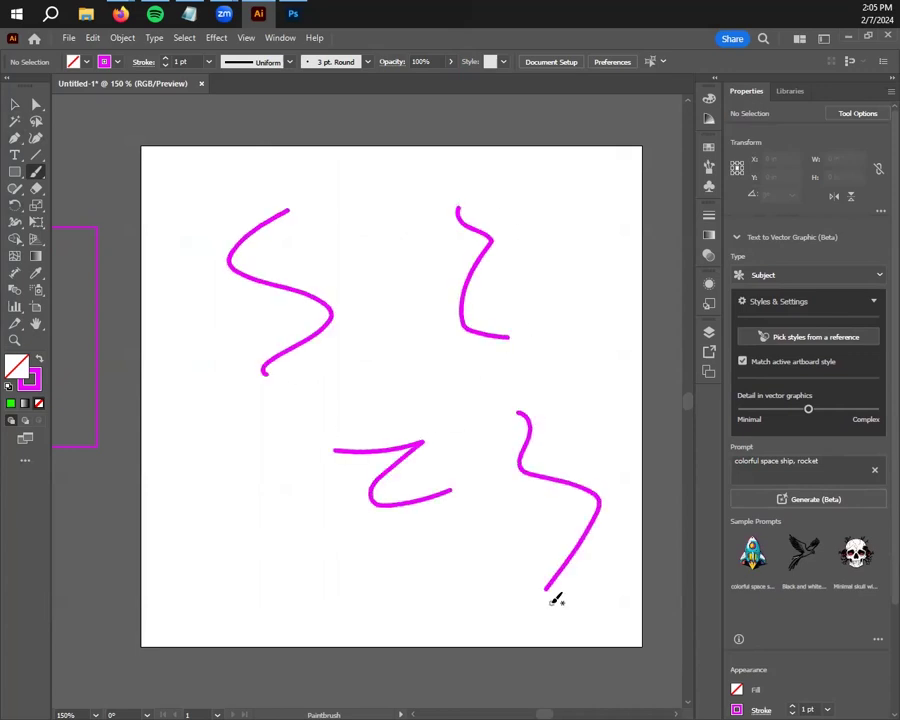
Undo the four magenta brush strokes one by one and redo all of them.
{"action": "key", "text": "ctrl+z"}
{"action": "key", "text": "ctrl+z"}
{"action": "key", "text": "ctrl+z"}
{"action": "key", "text": "ctrl+z"}
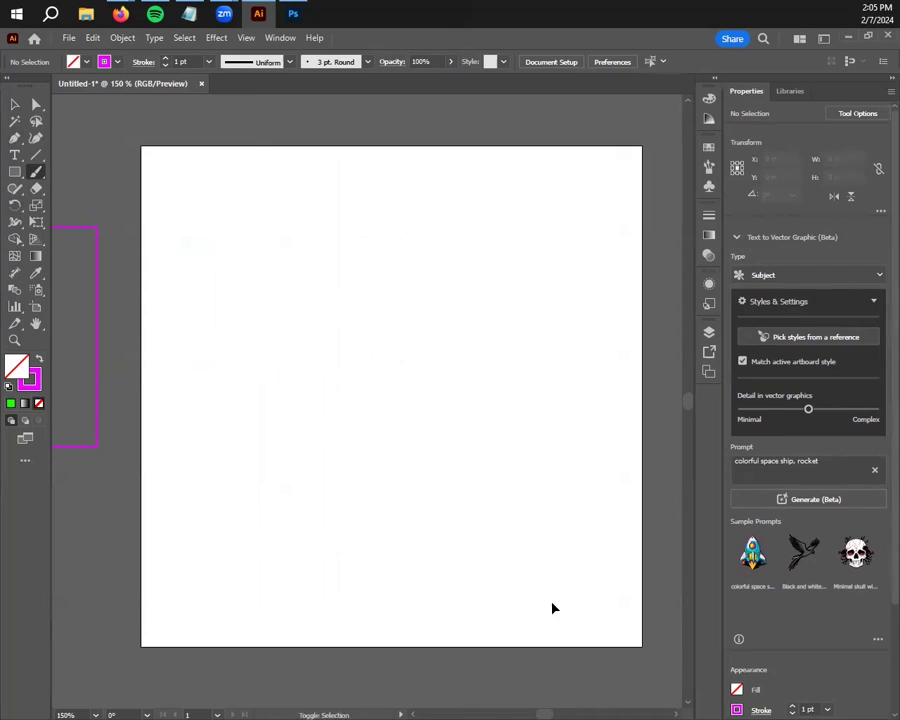
{"action": "key", "text": "ctrl+shift+z"}
{"action": "key", "text": "ctrl+shift+z"}
{"action": "key", "text": "ctrl+shift+z"}
{"action": "key", "text": "ctrl+shift+z"}
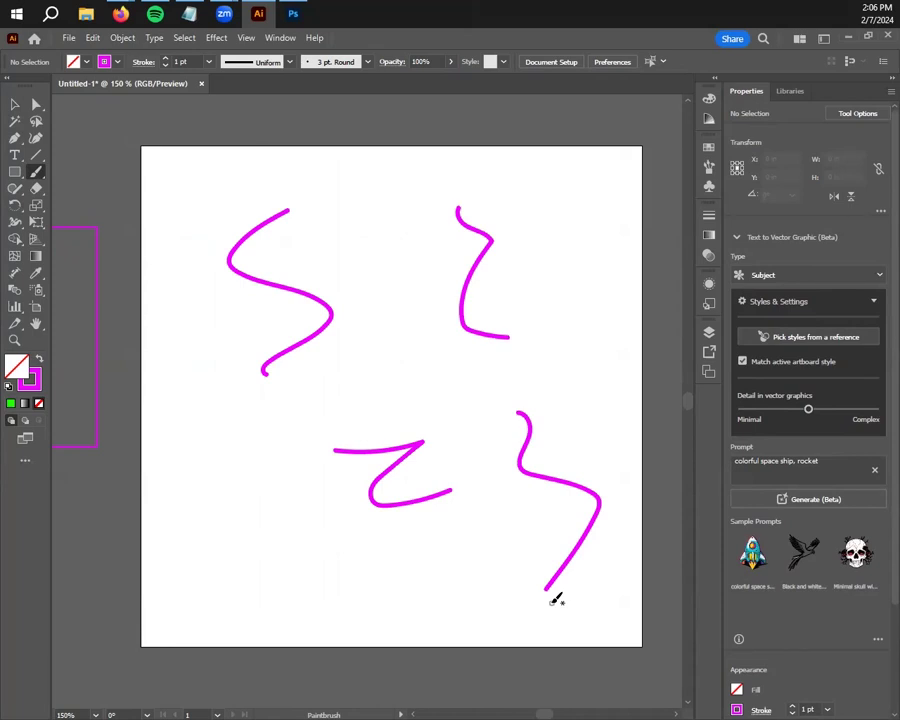
Clear the artboard by undoing the four restored brush strokes.
{"action": "key", "text": "ctrl+z"}
{"action": "key", "text": "ctrl+z"}
{"action": "key", "text": "ctrl+z"}
{"action": "key", "text": "ctrl+z"}
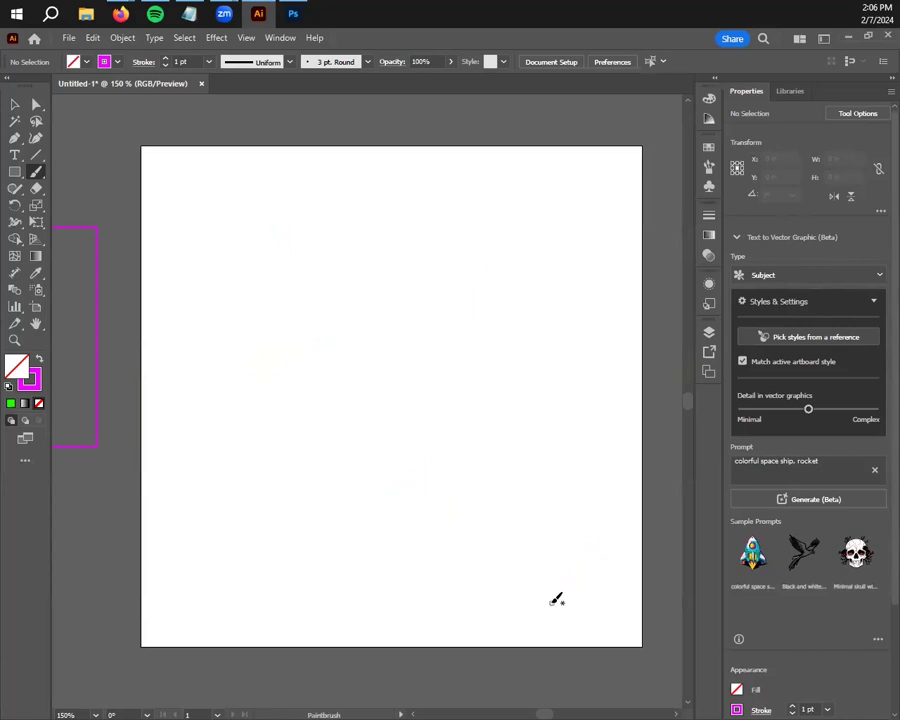
Paint two long magenta squiggles down the artboard and change the stroke color to teal #00FFBC.
{"action": "mouse_move", "coordinate": [215, 232]}
{"action": "left_mouse_down"}
{"action": "mouse_move", "coordinate": [245, 249]}
{"action": "mouse_move", "coordinate": [392, 528]}
{"action": "left_mouse_up"}
{"action": "mouse_move", "coordinate": [450, 275]}
{"action": "left_mouse_down"}
{"action": "mouse_move", "coordinate": [533, 360]}
{"action": "mouse_move", "coordinate": [515, 510]}
{"action": "left_mouse_up"}
{"action": "double_click", "coordinate": [30, 378]}
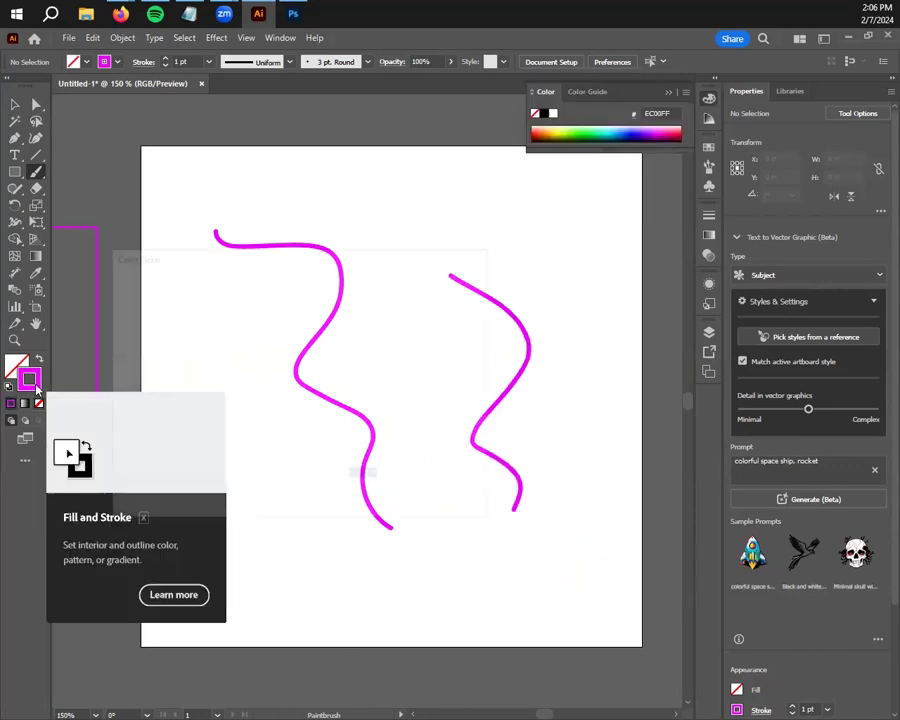
{"action": "left_click_drag", "start_coordinate": [316, 334], "coordinate": [316, 398]}
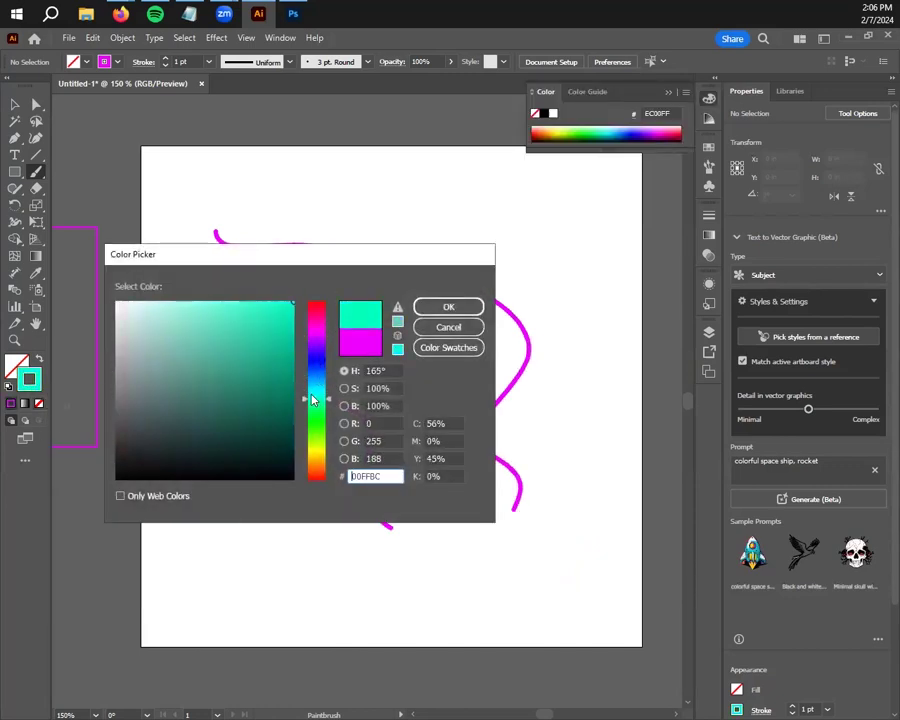
{"action": "left_click", "coordinate": [452, 307]}
Paint a dozen freehand teal brush strokes around the magenta ones, letting some cross the artboard's left and bottom edges.
{"action": "mouse_move", "coordinate": [380, 268]}
{"action": "left_mouse_down"}
{"action": "mouse_move", "coordinate": [372, 303]}
{"action": "mouse_move", "coordinate": [463, 460]}
{"action": "left_mouse_up"}
{"action": "mouse_move", "coordinate": [383, 555]}
{"action": "left_mouse_down"}
{"action": "mouse_move", "coordinate": [245, 364]}
{"action": "mouse_move", "coordinate": [230, 305]}
{"action": "left_mouse_up"}
{"action": "left_click_drag", "start_coordinate": [590, 503], "coordinate": [562, 290]}
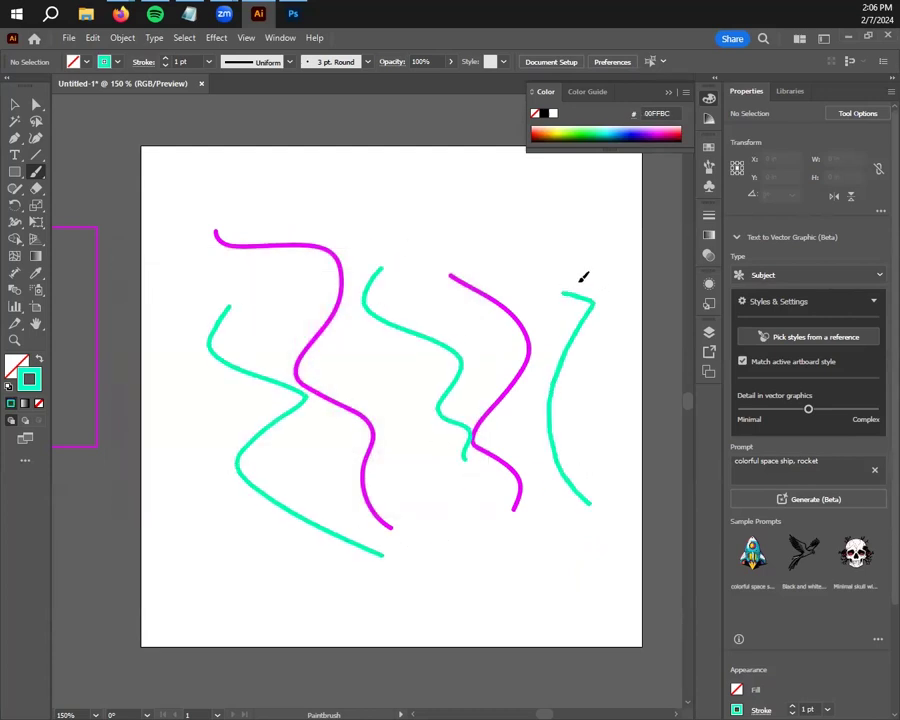
{"action": "left_click_drag", "start_coordinate": [440, 209], "coordinate": [239, 175]}
{"action": "mouse_move", "coordinate": [562, 238]}
{"action": "left_mouse_down"}
{"action": "mouse_move", "coordinate": [398, 210]}
{"action": "mouse_move", "coordinate": [316, 217]}
{"action": "left_mouse_up"}
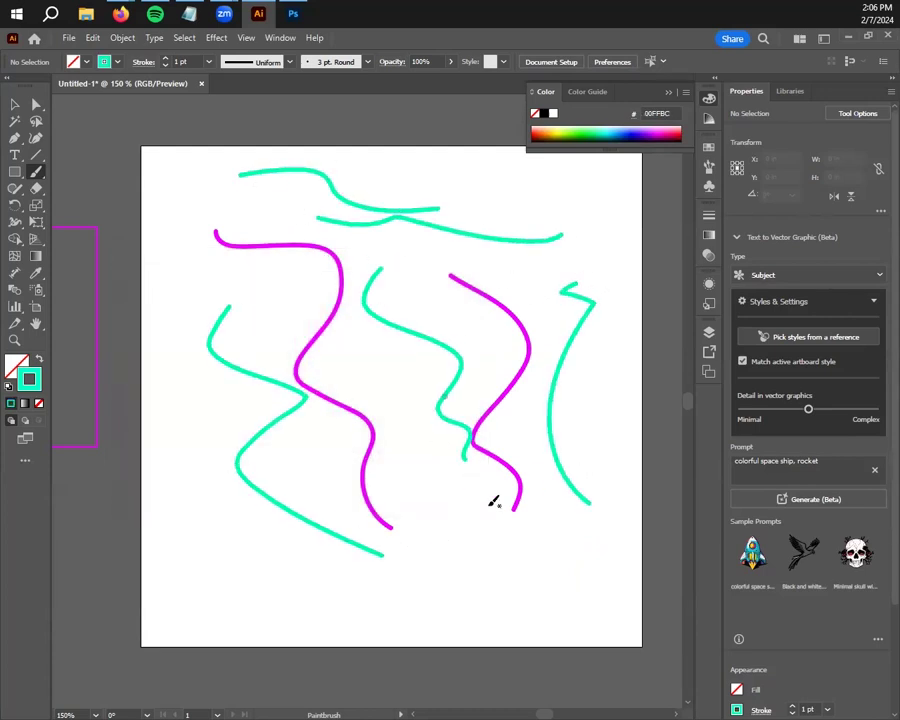
{"action": "left_click_drag", "start_coordinate": [194, 586], "coordinate": [372, 629]}
{"action": "left_click_drag", "start_coordinate": [301, 585], "coordinate": [540, 576]}
{"action": "mouse_move", "coordinate": [464, 648]}
{"action": "left_mouse_down"}
{"action": "mouse_move", "coordinate": [588, 598]}
{"action": "mouse_move", "coordinate": [588, 579]}
{"action": "left_mouse_up"}
{"action": "mouse_move", "coordinate": [549, 546]}
{"action": "left_mouse_down"}
{"action": "mouse_move", "coordinate": [412, 557]}
{"action": "mouse_move", "coordinate": [252, 537]}
{"action": "left_mouse_up"}
{"action": "left_click_drag", "start_coordinate": [203, 558], "coordinate": [186, 453]}
{"action": "left_click_drag", "start_coordinate": [117, 545], "coordinate": [178, 613]}
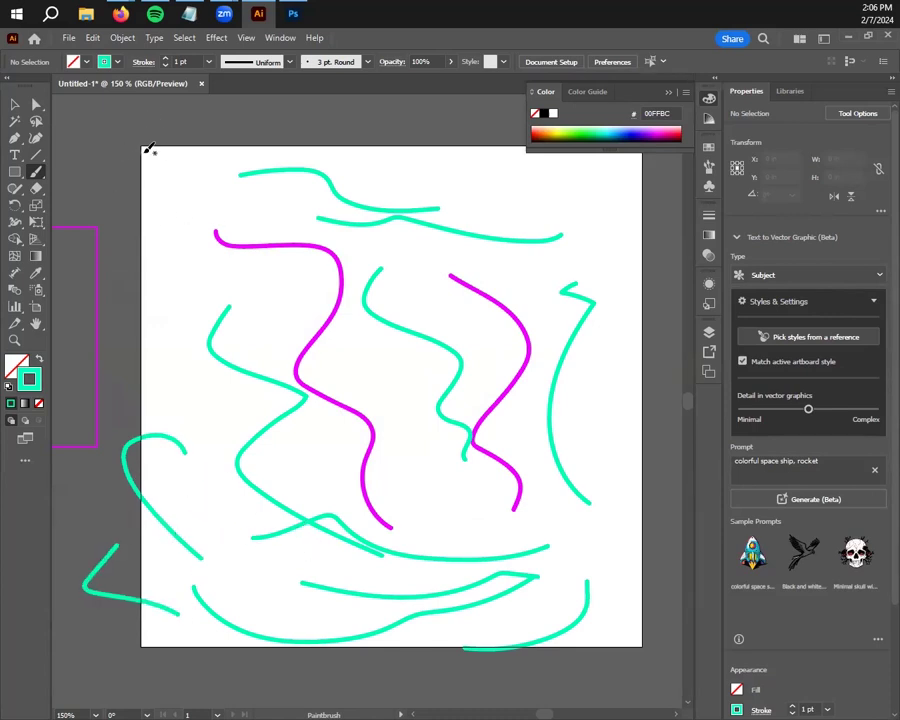
{"action": "left_click_drag", "start_coordinate": [146, 152], "coordinate": [153, 262]}
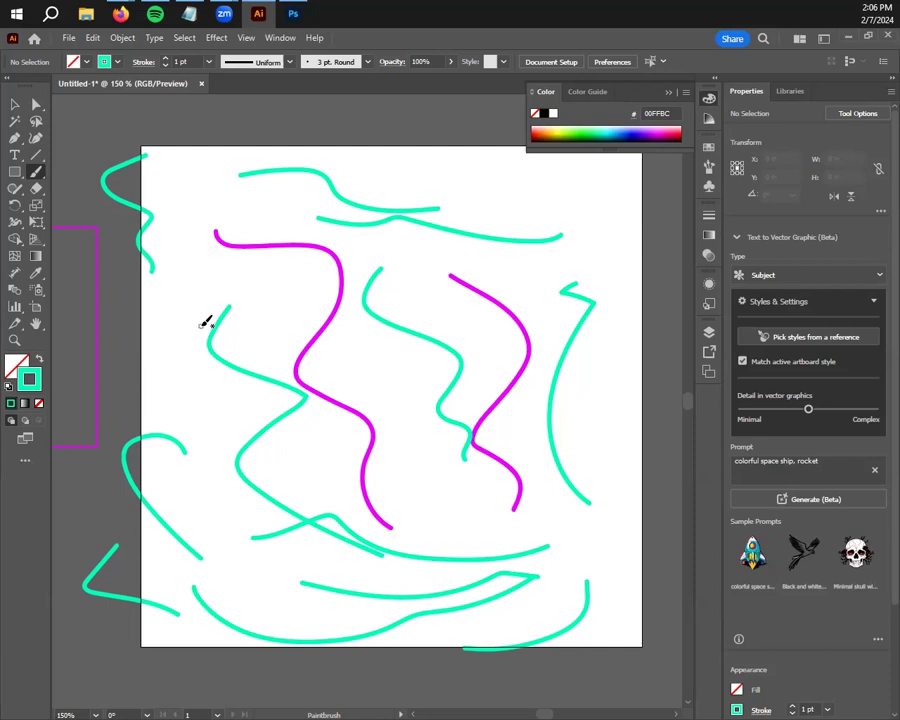
Paint a long teal brush stroke on the canvas outside the artboard and undo it.
{"action": "scroll", "coordinate": [173, 410], "scroll_direction": "down", "scroll_amount": 1}
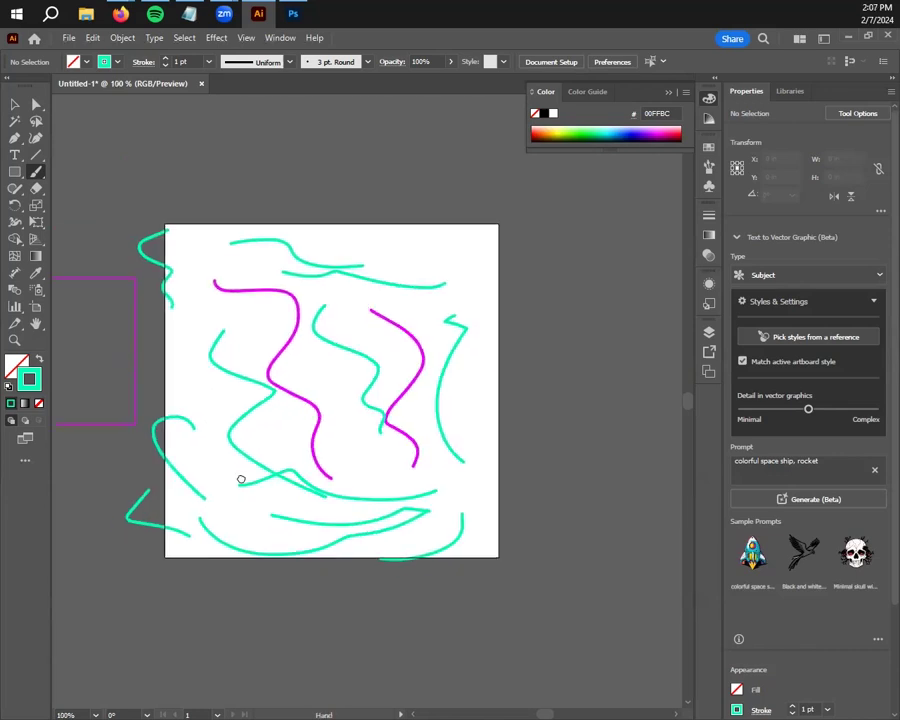
{"action": "scroll", "coordinate": [240, 479], "scroll_direction": "down", "scroll_amount": 2}
{"action": "scroll", "coordinate": [240, 479], "scroll_direction": "left", "scroll_amount": 3}
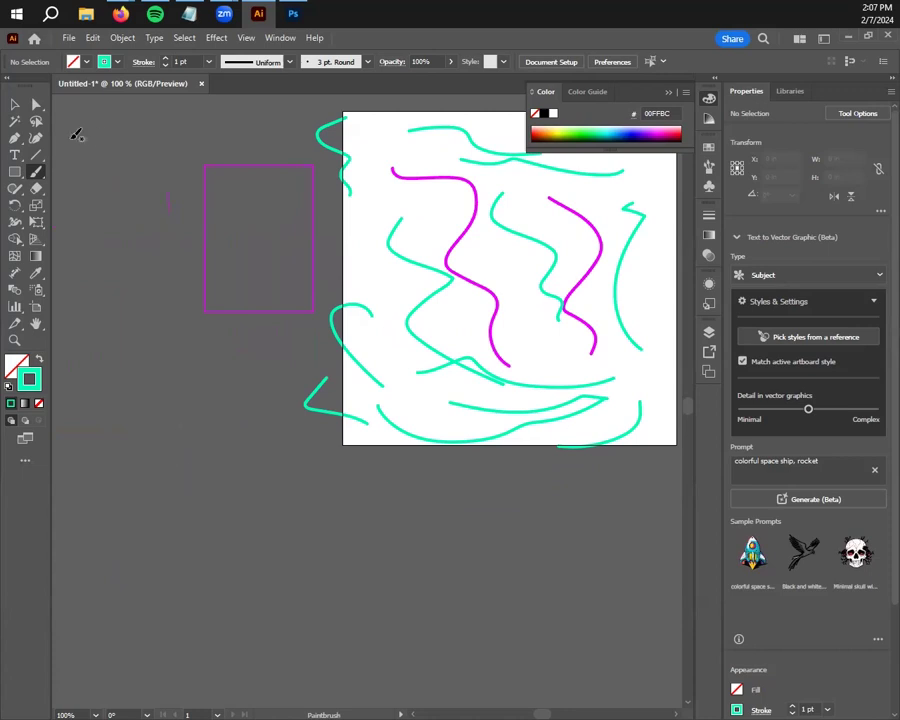
{"action": "left_click", "coordinate": [111, 397]}
{"action": "left_click_drag", "start_coordinate": [127, 409], "coordinate": [261, 703]}
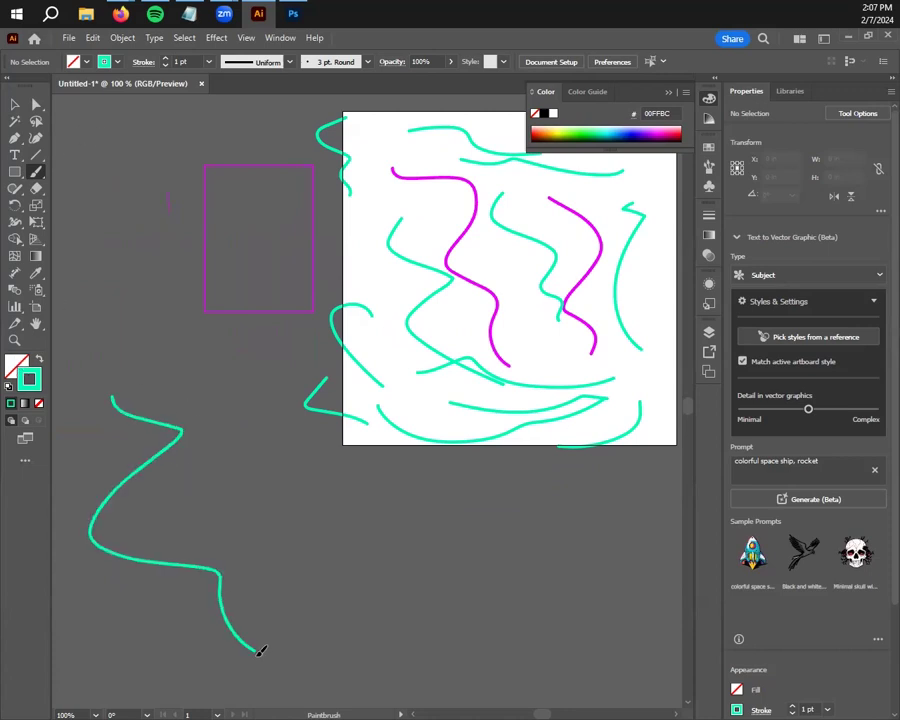
{"action": "key", "text": "ctrl+z"}
{"action": "key", "text": "ctrl+z"}
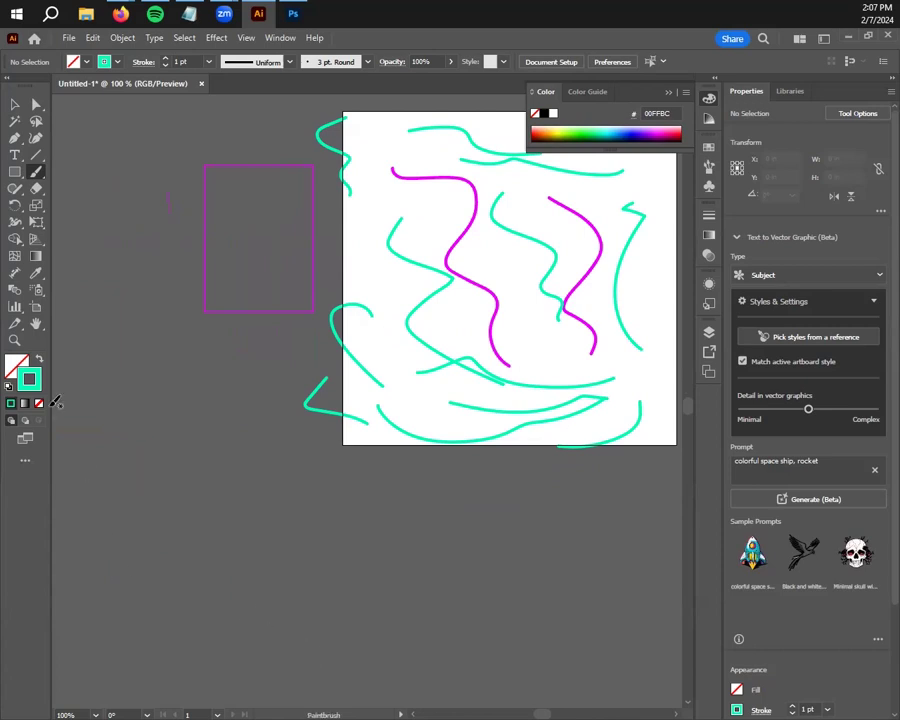
Set the fill color to red #FF0000 and paint one long winding brush stroke across the canvas below the artboard.
{"action": "double_click", "coordinate": [16, 366]}
{"action": "left_click_drag", "start_coordinate": [318, 333], "coordinate": [330, 485]}
{"action": "left_click", "coordinate": [293, 301]}
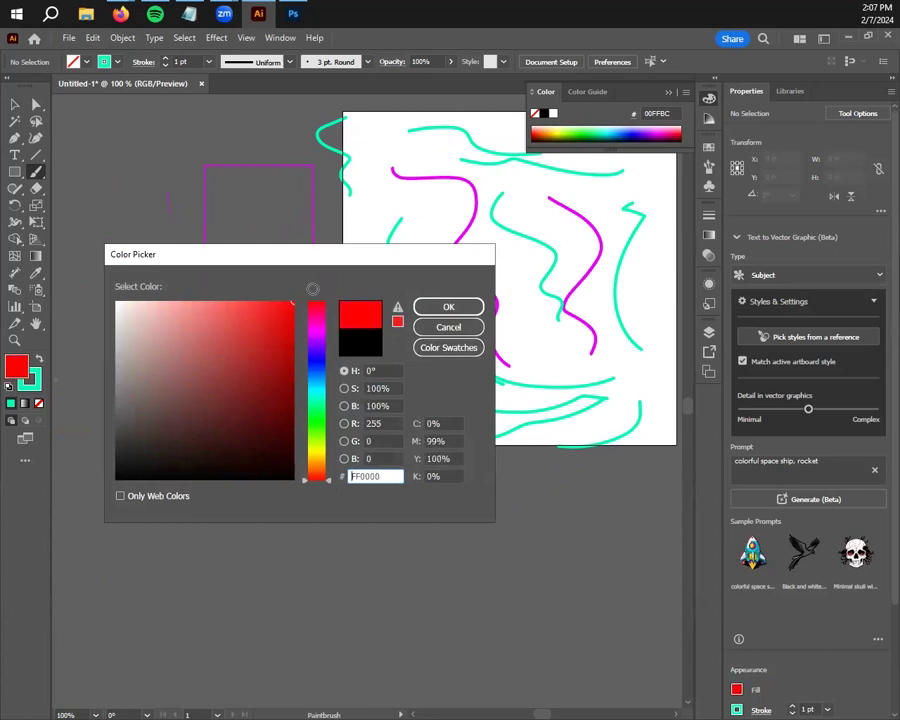
{"action": "left_click", "coordinate": [448, 306]}
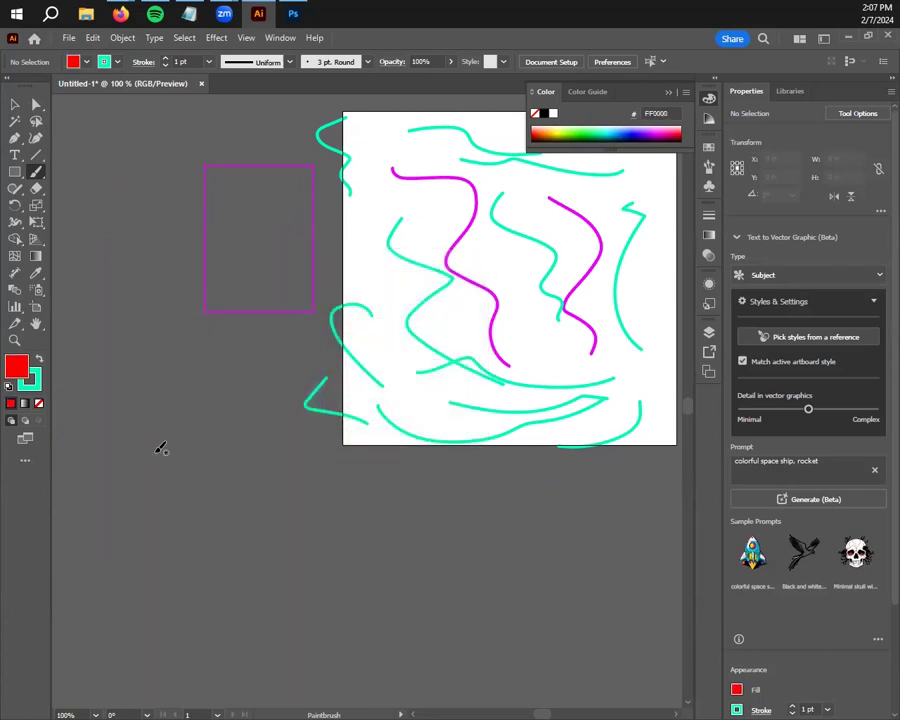
{"action": "mouse_move", "coordinate": [126, 378]}
{"action": "left_mouse_down"}
{"action": "mouse_move", "coordinate": [99, 404]}
{"action": "mouse_move", "coordinate": [116, 462]}
{"action": "mouse_move", "coordinate": [240, 424]}
{"action": "mouse_move", "coordinate": [276, 488]}
{"action": "mouse_move", "coordinate": [179, 503]}
{"action": "mouse_move", "coordinate": [153, 595]}
{"action": "mouse_move", "coordinate": [318, 537]}
{"action": "mouse_move", "coordinate": [440, 538]}
{"action": "mouse_move", "coordinate": [404, 592]}
{"action": "mouse_move", "coordinate": [298, 591]}
{"action": "mouse_move", "coordinate": [404, 629]}
{"action": "mouse_move", "coordinate": [516, 546]}
{"action": "mouse_move", "coordinate": [623, 568]}
{"action": "mouse_move", "coordinate": [642, 488]}
{"action": "left_mouse_up"}
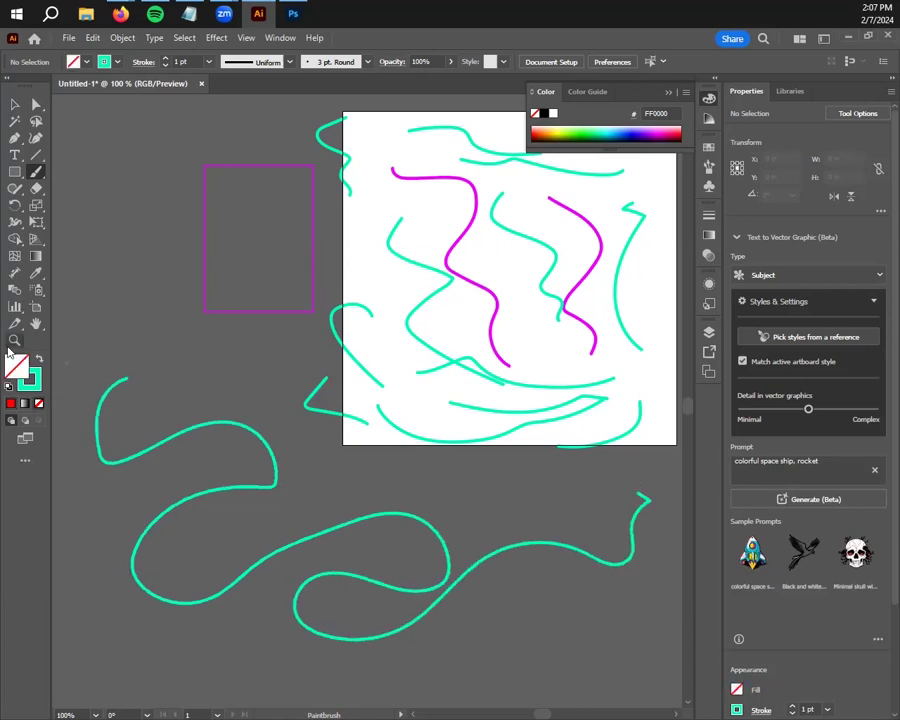
Try another brush stroke beside the long winding one, undo it, and select the long winding path.
{"action": "mouse_move", "coordinate": [174, 318]}
{"action": "left_mouse_down"}
{"action": "mouse_move", "coordinate": [150, 345]}
{"action": "mouse_move", "coordinate": [226, 396]}
{"action": "mouse_move", "coordinate": [356, 509]}
{"action": "left_mouse_up"}
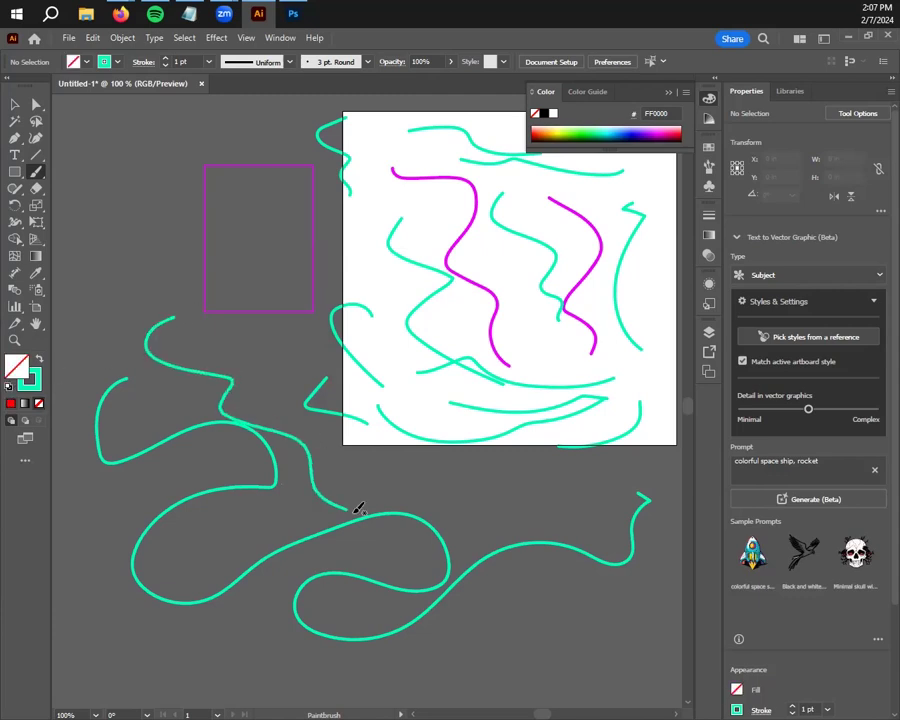
{"action": "key", "text": "ctrl+z"}
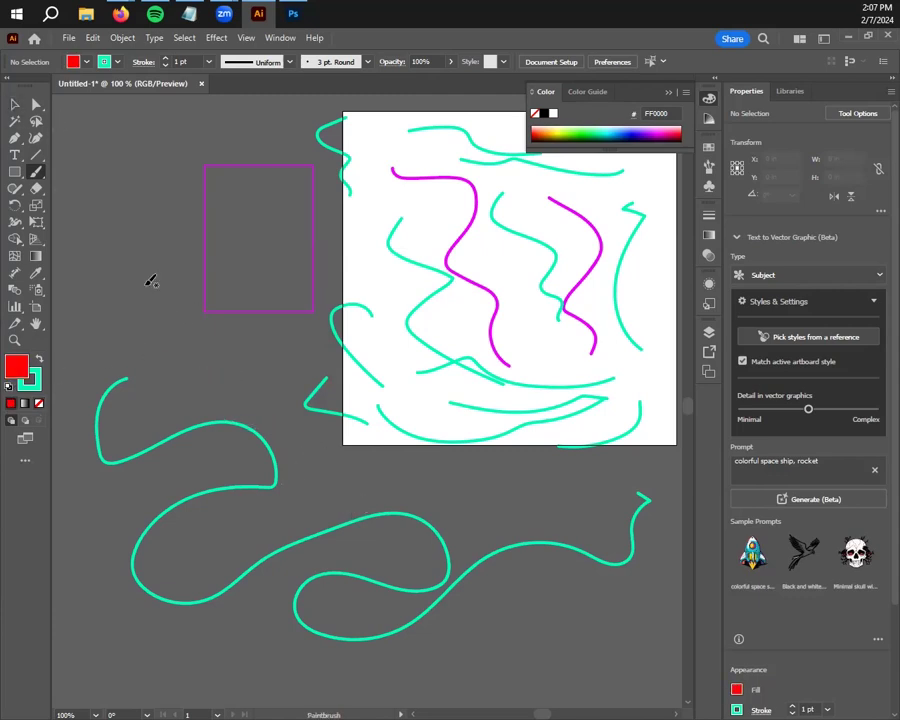
{"action": "left_click", "coordinate": [17, 103]}
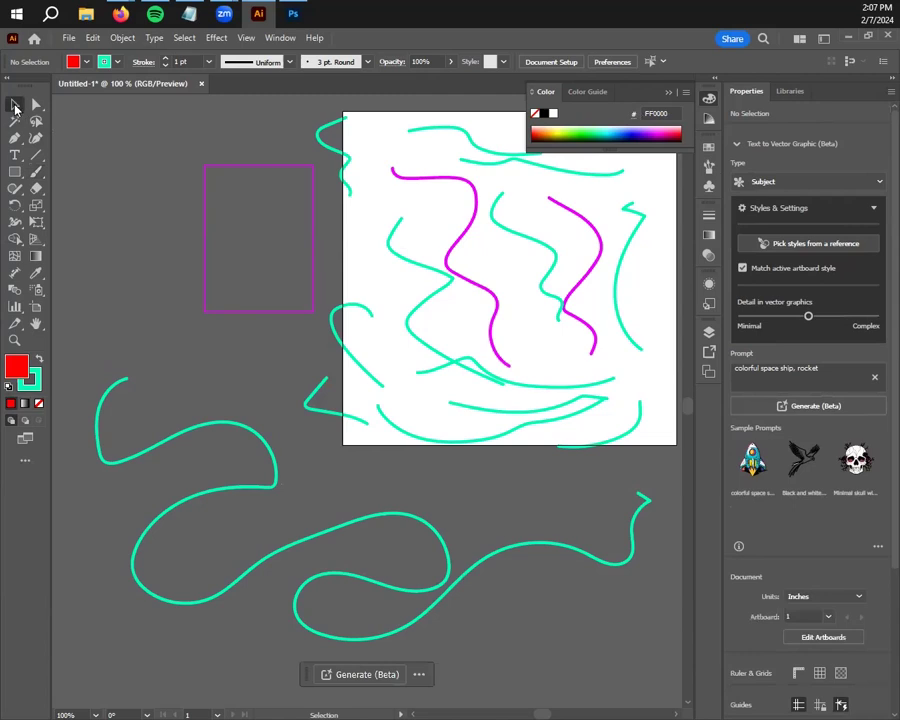
{"action": "left_click", "coordinate": [258, 488]}
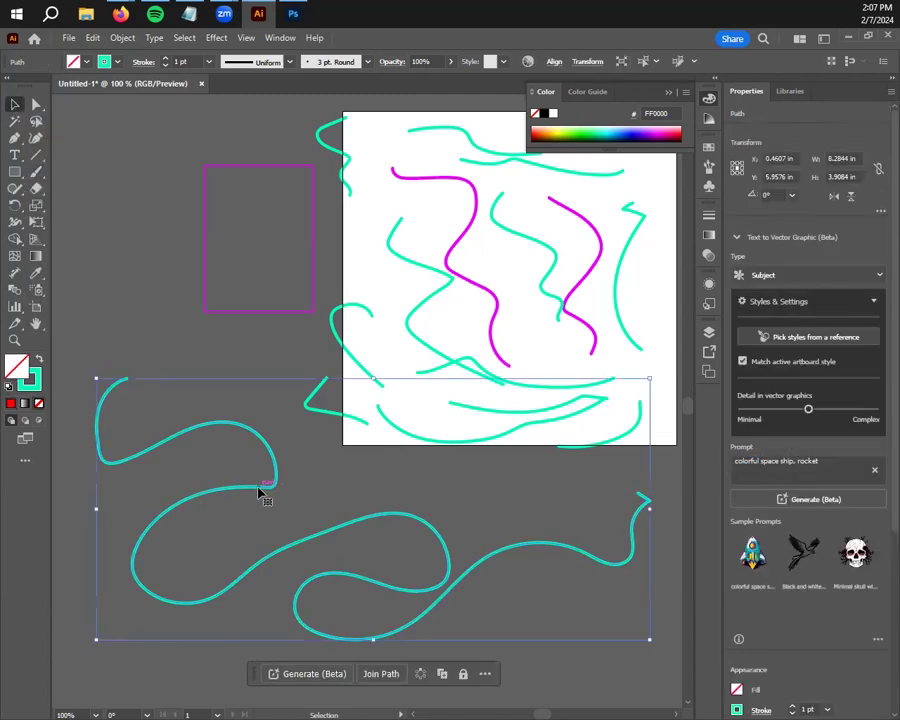
Fill the long winding path below the artboard with red #FF0000 and deselect it.
{"action": "left_click", "coordinate": [17, 376]}
{"action": "double_click", "coordinate": [17, 376]}
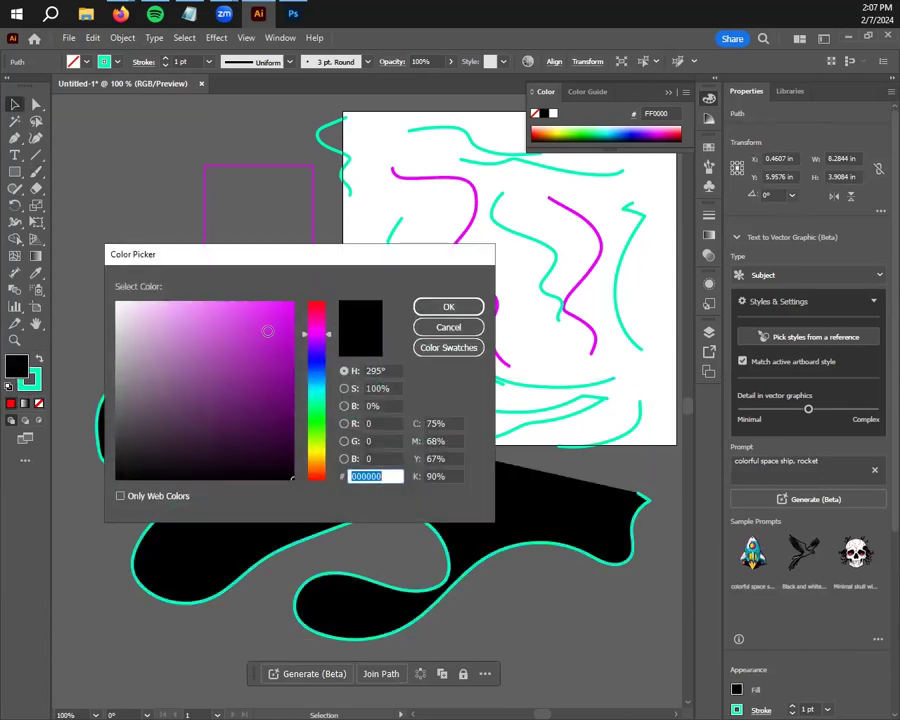
{"action": "left_click", "coordinate": [317, 302]}
{"action": "left_click", "coordinate": [257, 317]}
{"action": "left_click", "coordinate": [294, 301]}
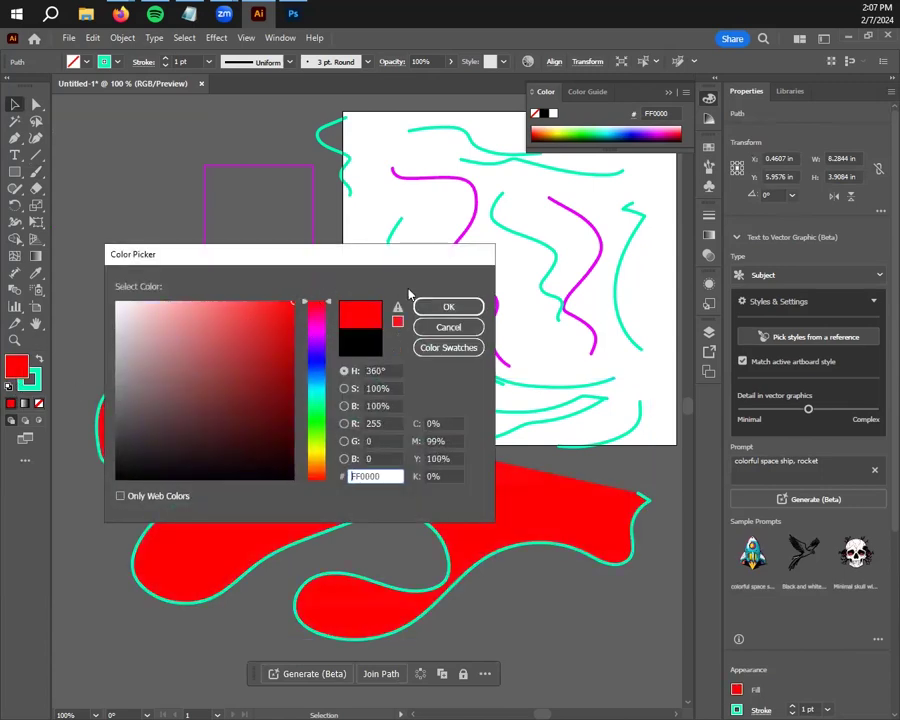
{"action": "left_click", "coordinate": [448, 306]}
{"action": "left_click", "coordinate": [122, 332]}
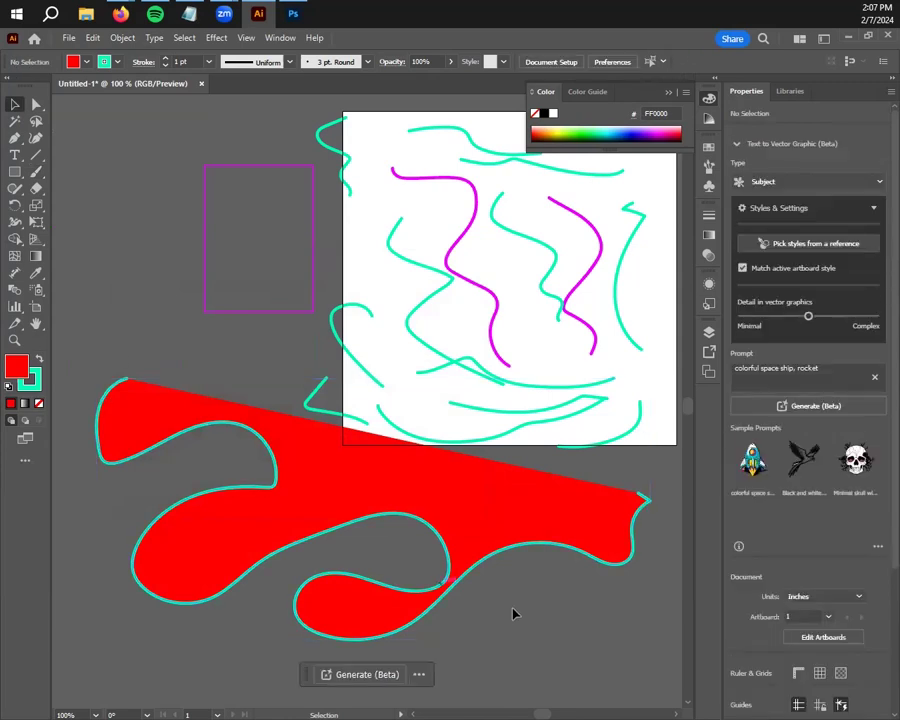
Reposition the red-filled winding shape slightly lower on the canvas and leave it selected.
{"action": "left_click_drag", "start_coordinate": [536, 528], "coordinate": [515, 575]}
{"action": "left_click", "coordinate": [649, 498]}
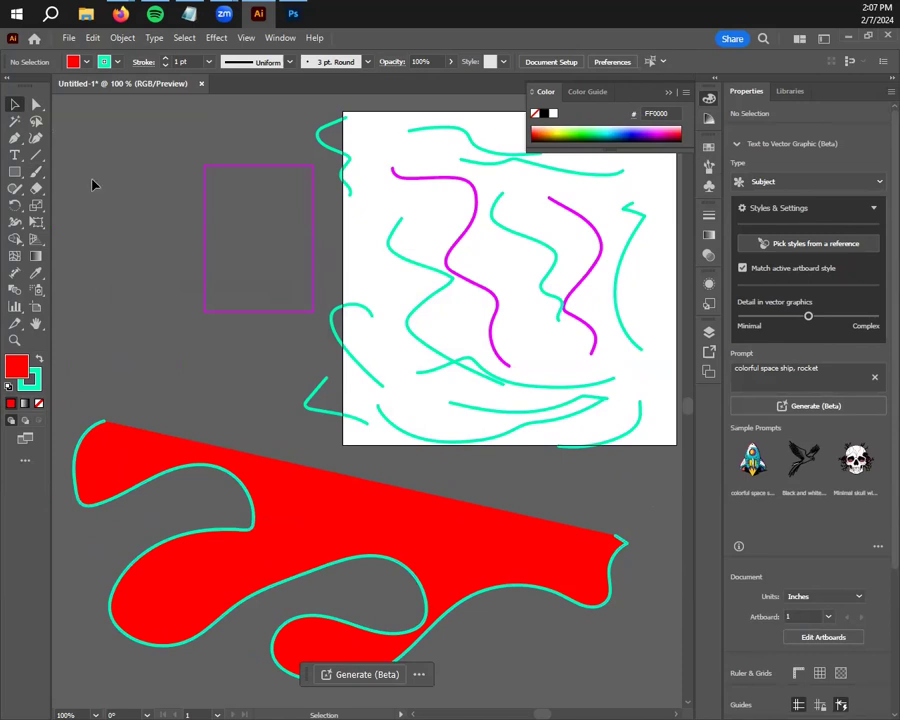
{"action": "mouse_move", "coordinate": [401, 540]}
{"action": "left_mouse_down"}
{"action": "mouse_move", "coordinate": [492, 542]}
{"action": "mouse_move", "coordinate": [415, 533]}
{"action": "left_mouse_up"}
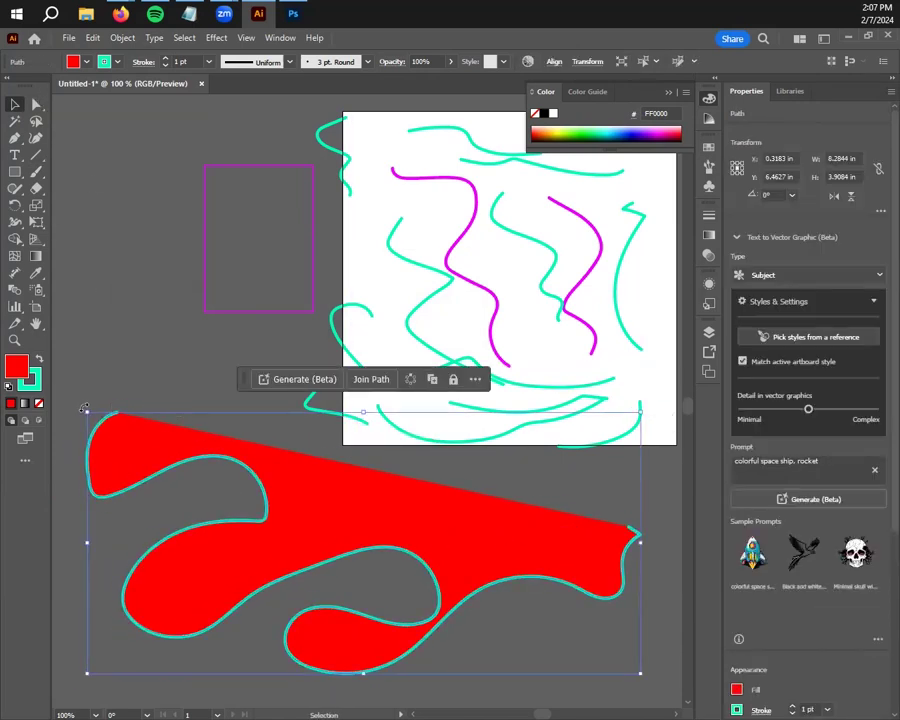
{"action": "left_click_drag", "start_coordinate": [367, 489], "coordinate": [336, 476]}
{"action": "left_click", "coordinate": [566, 466]}
{"action": "left_click_drag", "start_coordinate": [480, 492], "coordinate": [506, 537]}
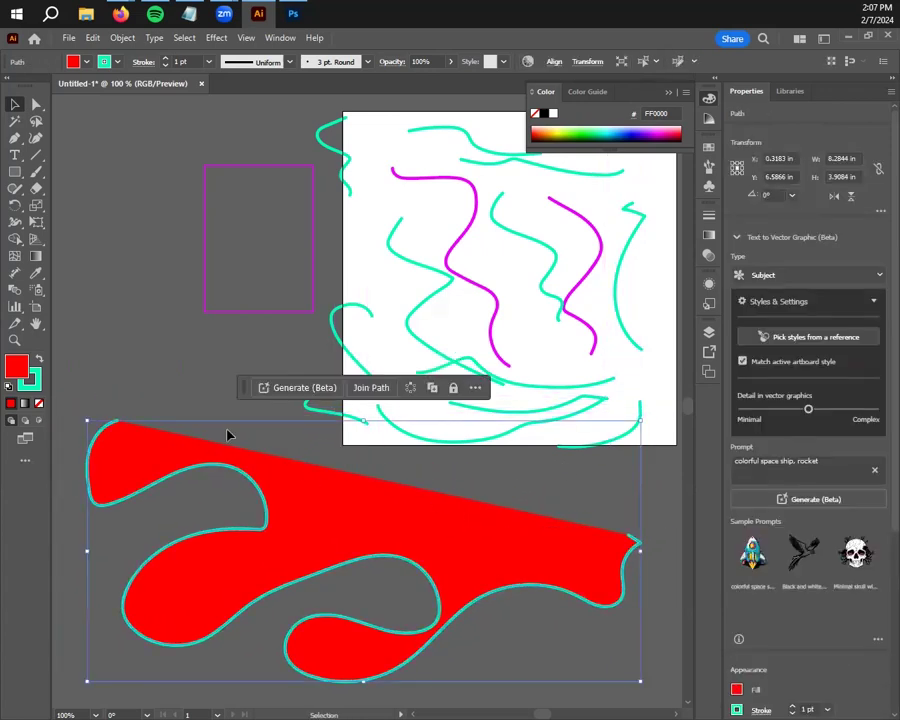
With the Direct Selection tool, move the end anchor point at the red shape's right tip far downward.
{"action": "left_click", "coordinate": [36, 104]}
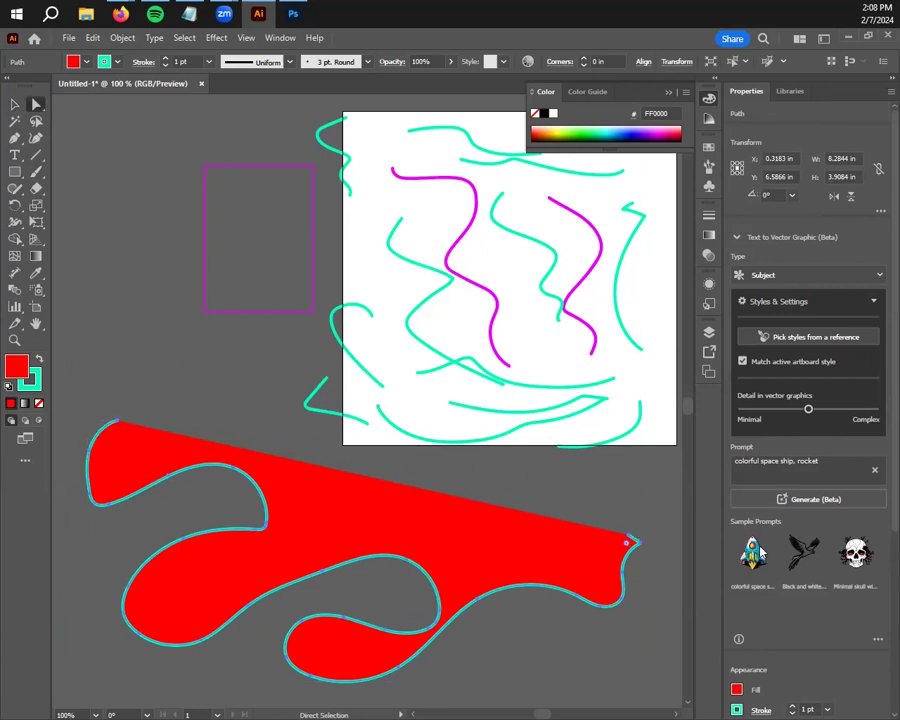
{"action": "left_click", "coordinate": [630, 541]}
{"action": "left_click_drag", "start_coordinate": [630, 541], "coordinate": [590, 676]}
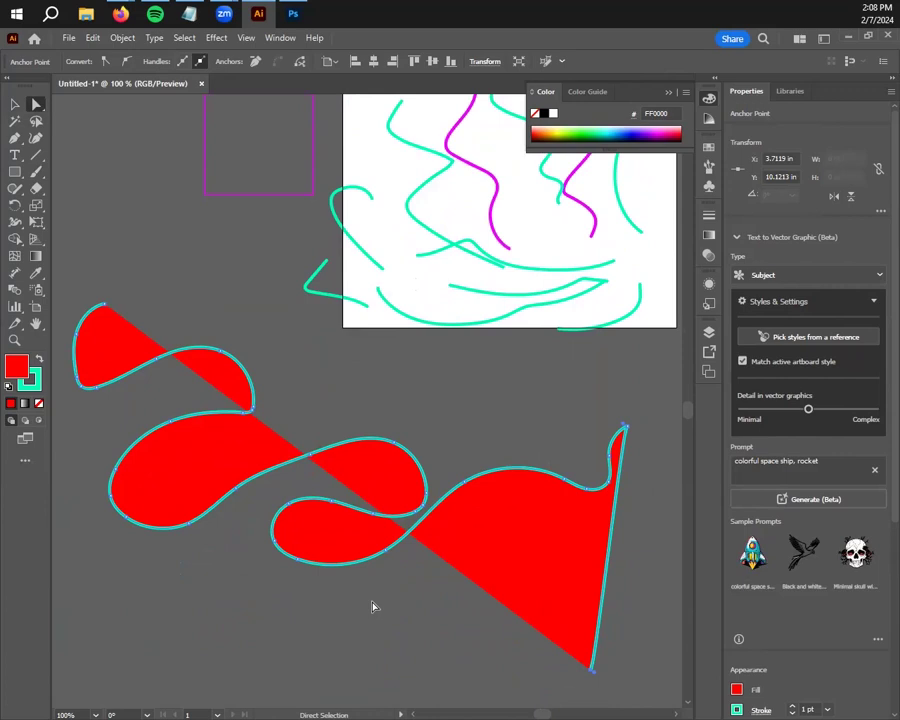
Paint a jagged teal brush stroke diagonally down to the red shape's right tip and fill it with magenta #E600FF.
{"action": "left_click", "coordinate": [36, 171]}
{"action": "mouse_move", "coordinate": [130, 205]}
{"action": "left_mouse_down"}
{"action": "mouse_move", "coordinate": [250, 268]}
{"action": "mouse_move", "coordinate": [275, 330]}
{"action": "mouse_move", "coordinate": [336, 376]}
{"action": "mouse_move", "coordinate": [462, 414]}
{"action": "mouse_move", "coordinate": [623, 424]}
{"action": "left_mouse_up"}
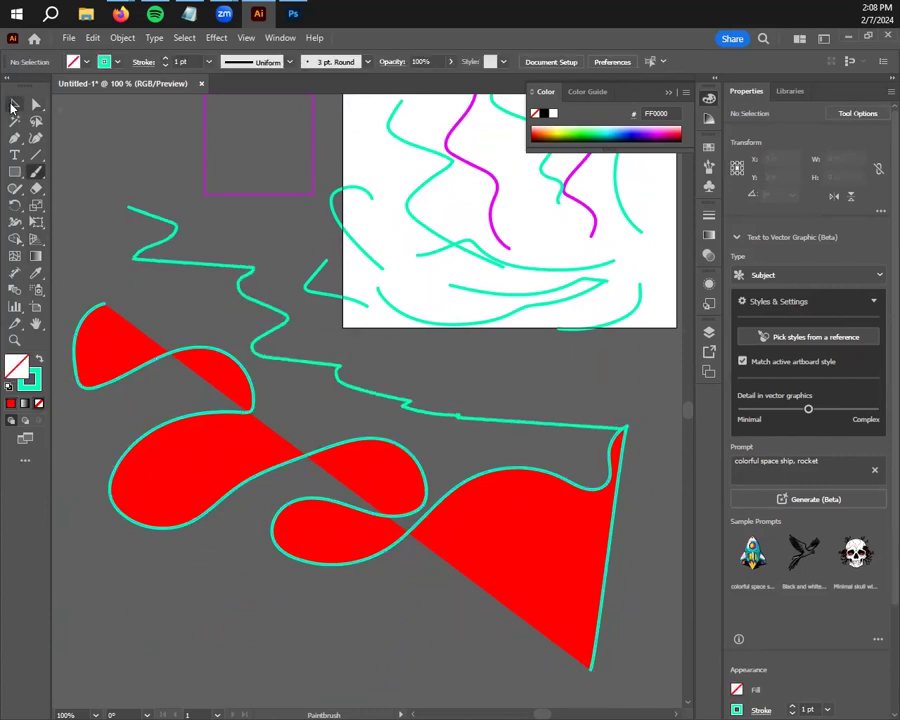
{"action": "left_click", "coordinate": [14, 104]}
{"action": "left_click", "coordinate": [172, 241]}
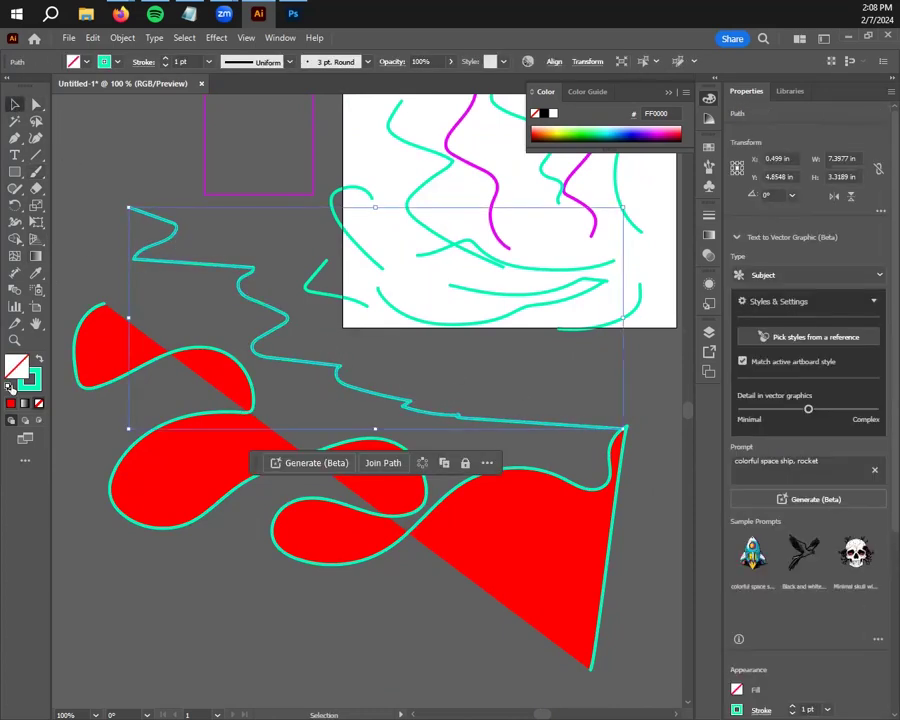
{"action": "double_click", "coordinate": [15, 367]}
{"action": "left_click_drag", "start_coordinate": [297, 365], "coordinate": [299, 304]}
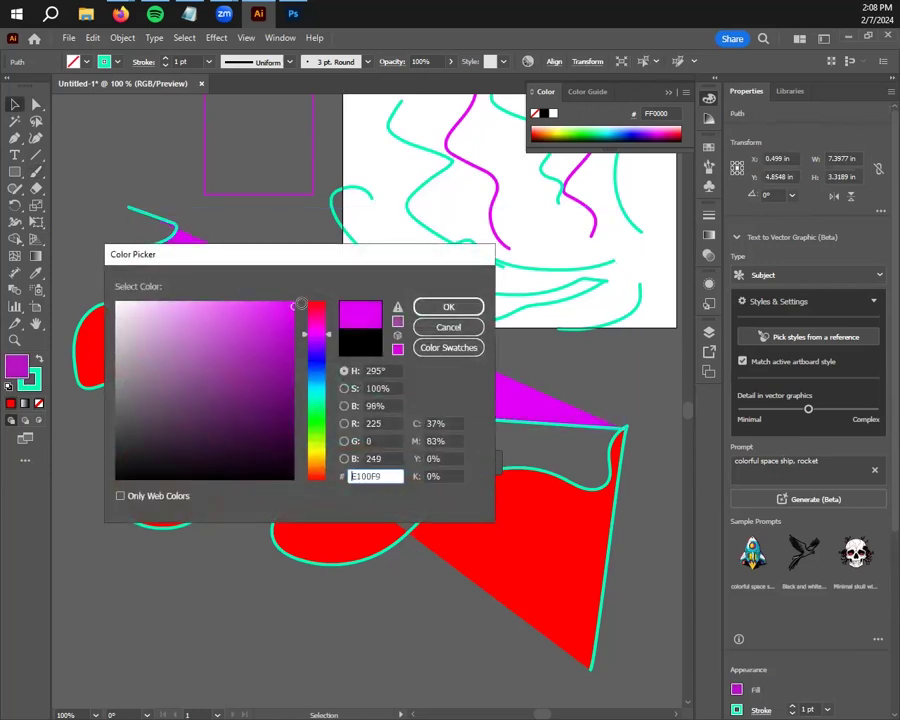
{"action": "left_click", "coordinate": [446, 306]}
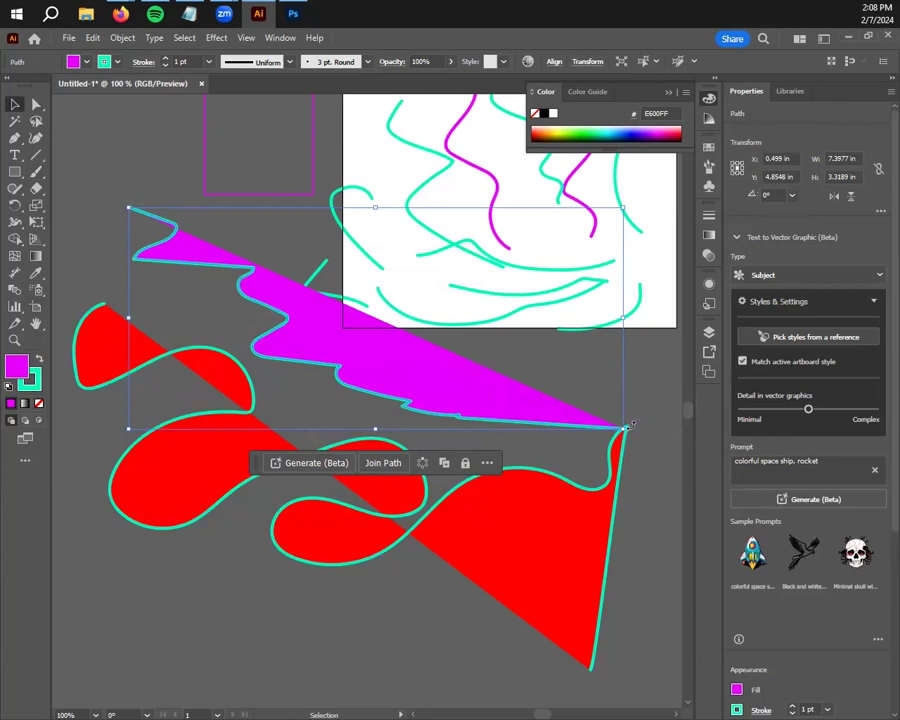
Delete the magenta shape, the red shape and all remaining artwork, leaving the artboard empty.
{"action": "key", "text": "Delete"}
{"action": "left_click", "coordinate": [532, 526]}
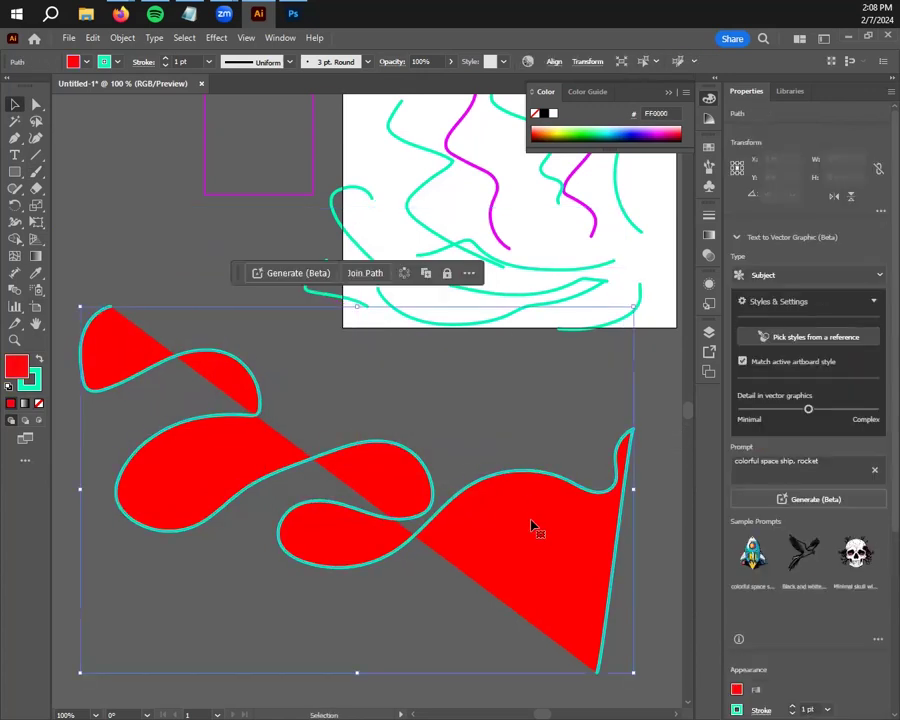
{"action": "key", "text": "Delete"}
{"action": "scroll", "coordinate": [319, 335], "scroll_direction": "up", "scroll_amount": 5}
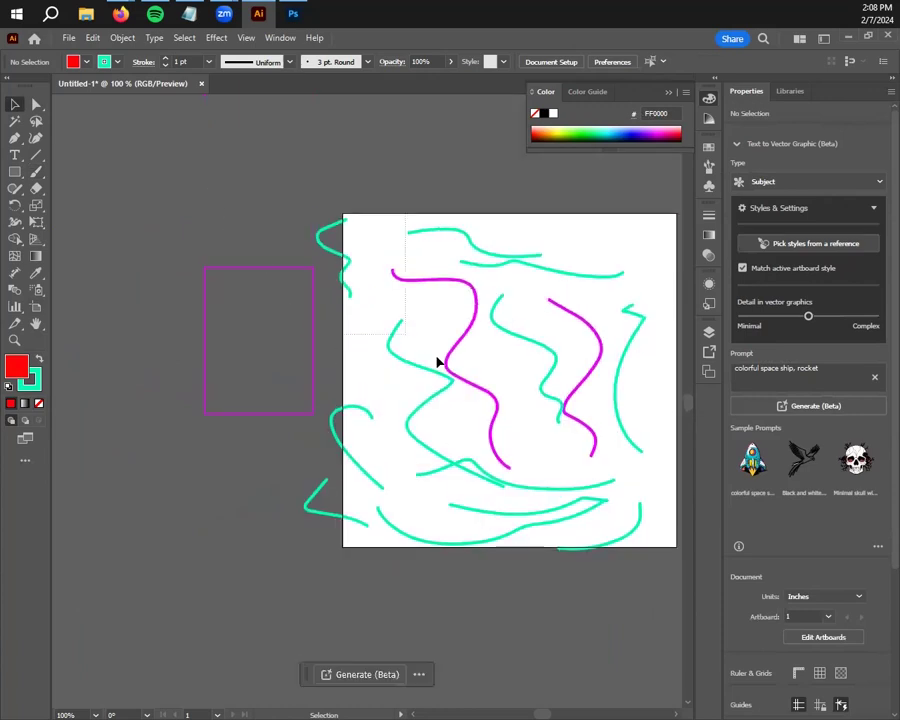
{"action": "key", "text": "ctrl+a"}
{"action": "key", "text": "Delete"}
{"action": "left_click_drag", "start_coordinate": [557, 463], "coordinate": [388, 412]}
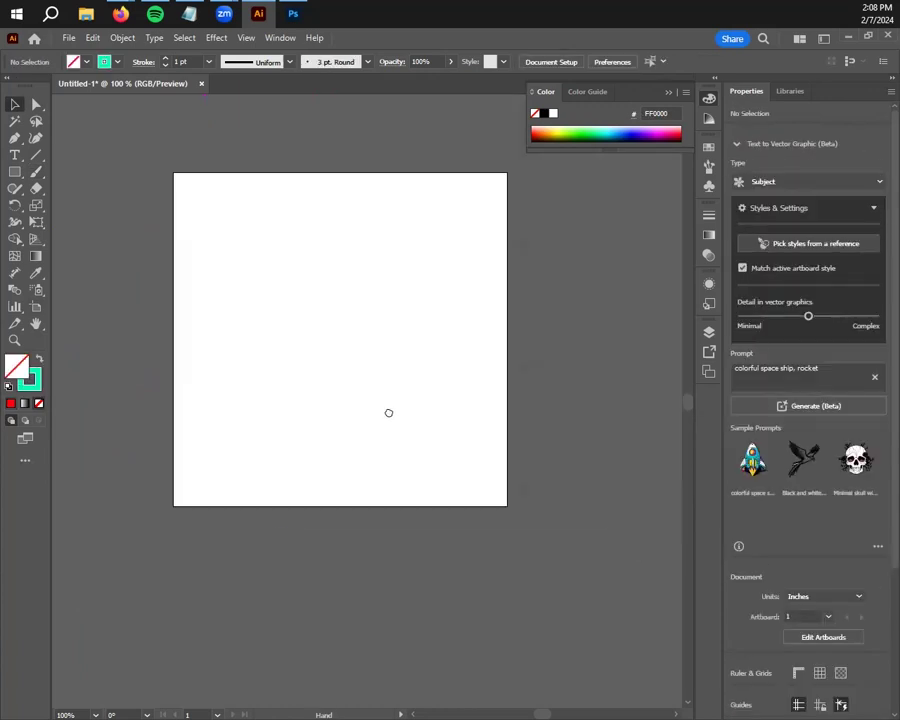
{"action": "scroll", "coordinate": [425, 447], "scroll_direction": "up", "scroll_amount": 1}
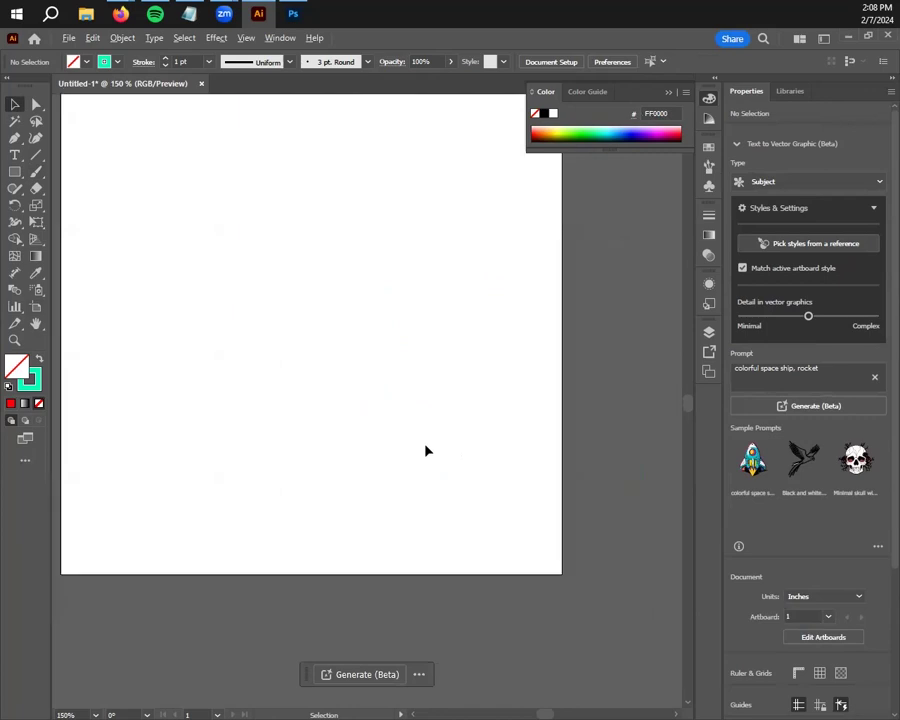
{"action": "scroll", "coordinate": [370, 422], "scroll_direction": "up", "scroll_amount": 2}
{"action": "scroll", "coordinate": [455, 499], "scroll_direction": "down", "scroll_amount": 2}
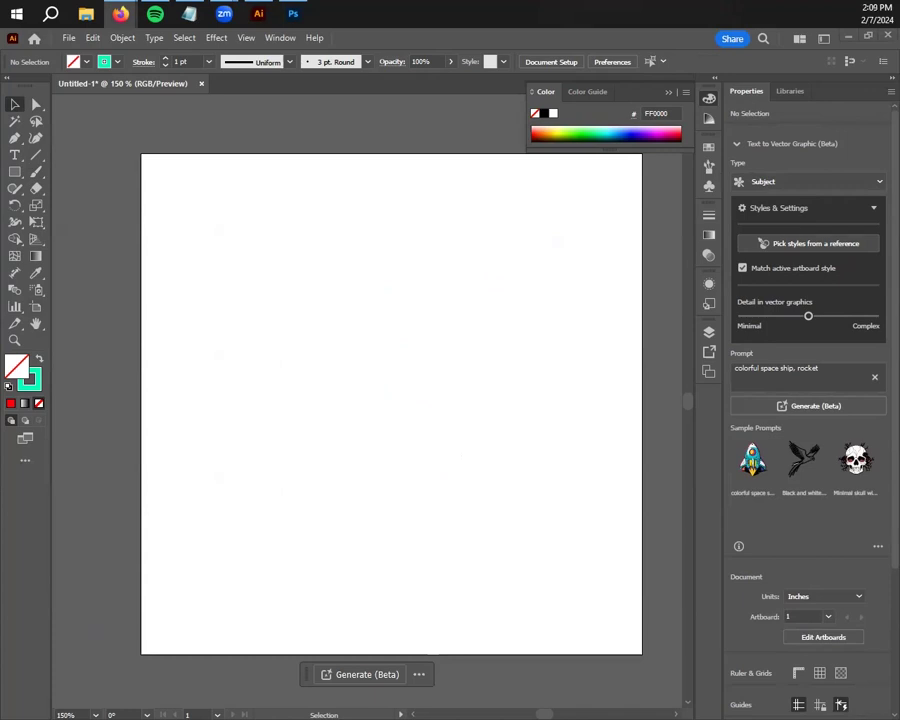
Switch to the course announcement in Firefox, go to the course modules, and open the UNIT 1 - Line page in a new tab.
{"action": "left_click", "coordinate": [120, 13]}
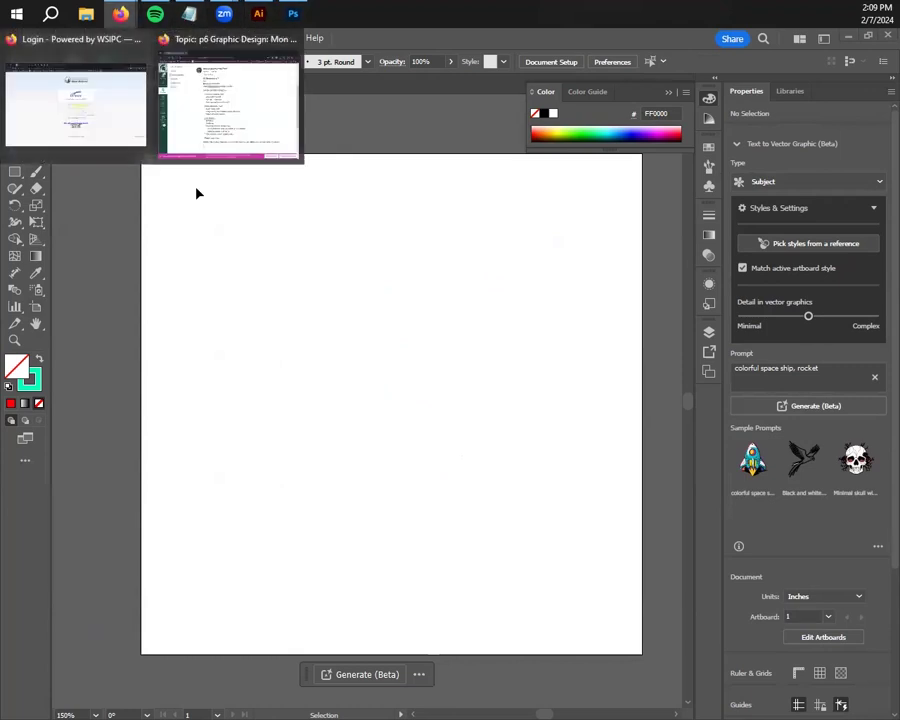
{"action": "left_click", "coordinate": [228, 105]}
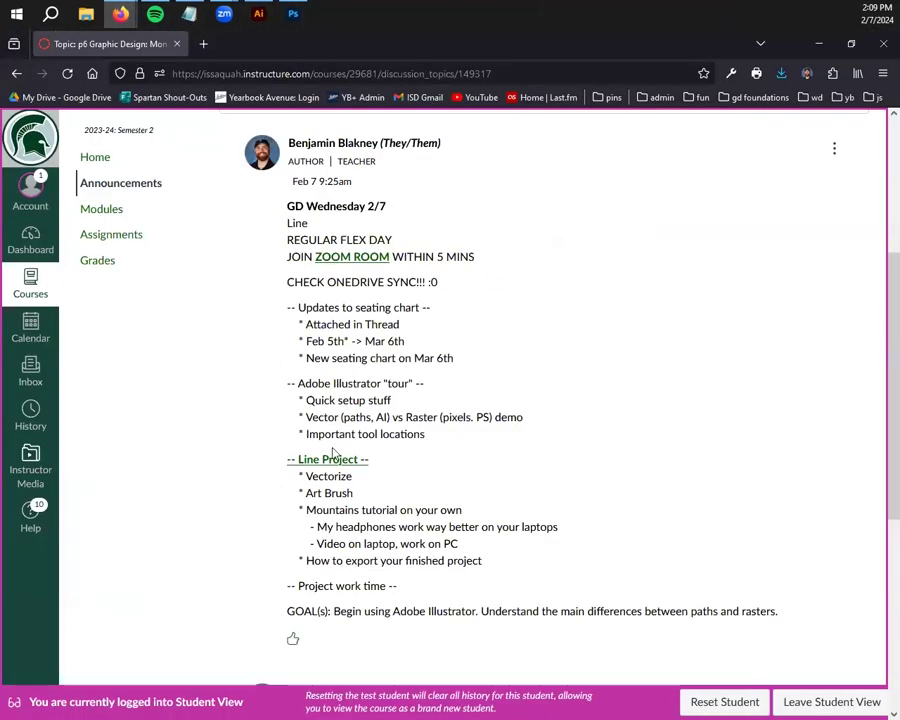
{"action": "scroll", "coordinate": [426, 436], "scroll_direction": "up", "scroll_amount": 3}
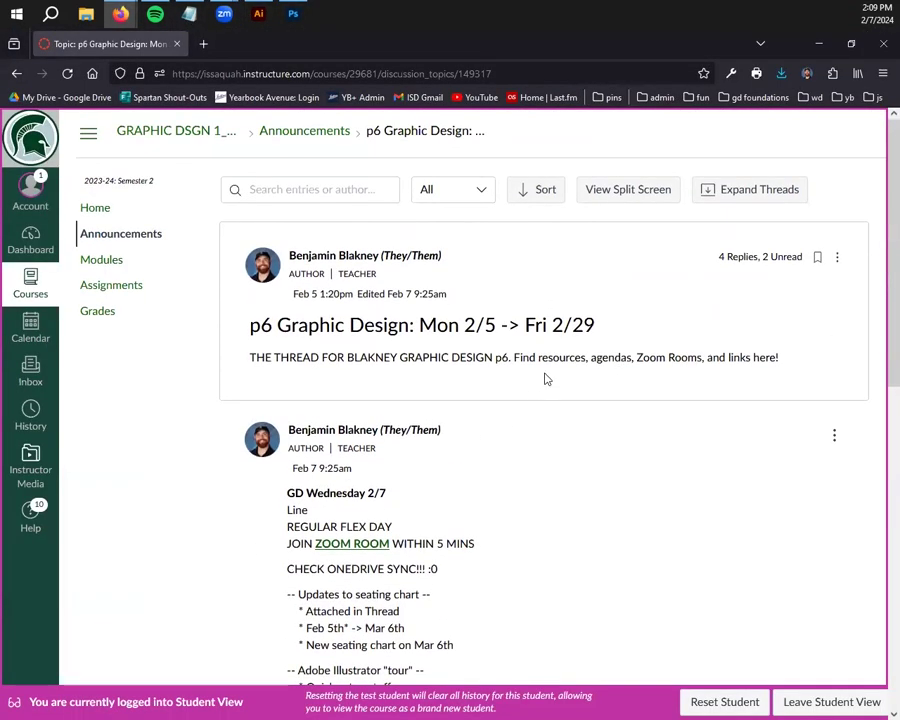
{"action": "scroll", "coordinate": [390, 400], "scroll_direction": "down", "scroll_amount": 1}
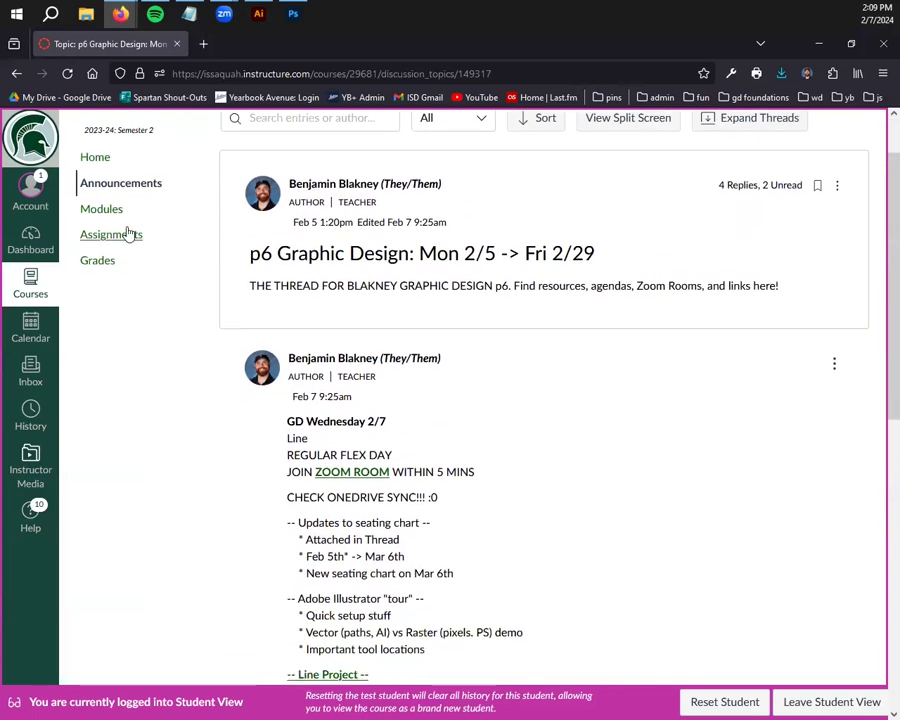
{"action": "left_click", "coordinate": [103, 211]}
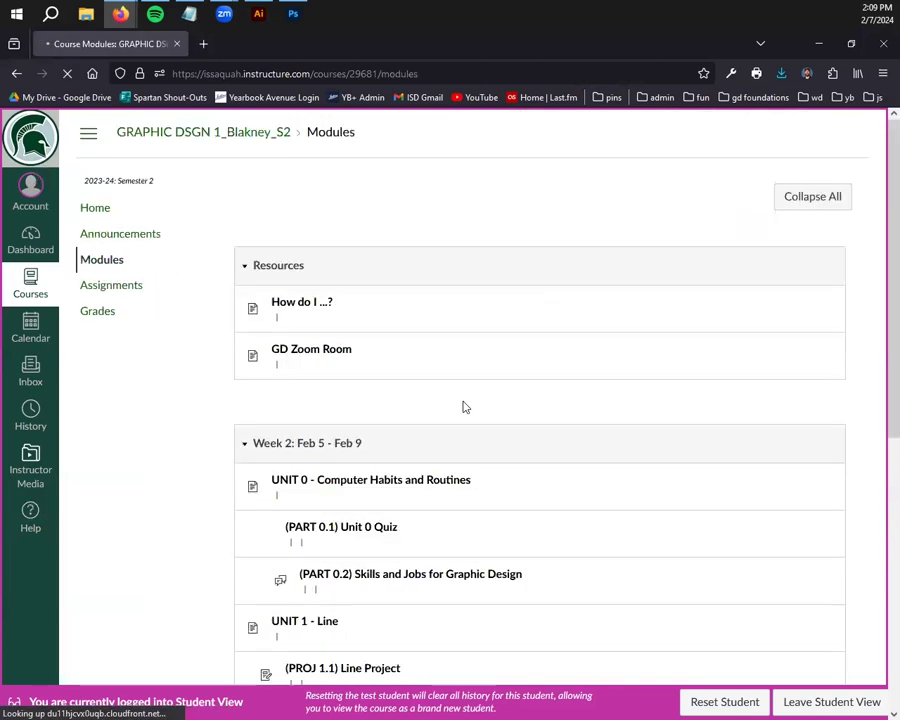
{"action": "scroll", "coordinate": [396, 390], "scroll_direction": "down", "scroll_amount": 3}
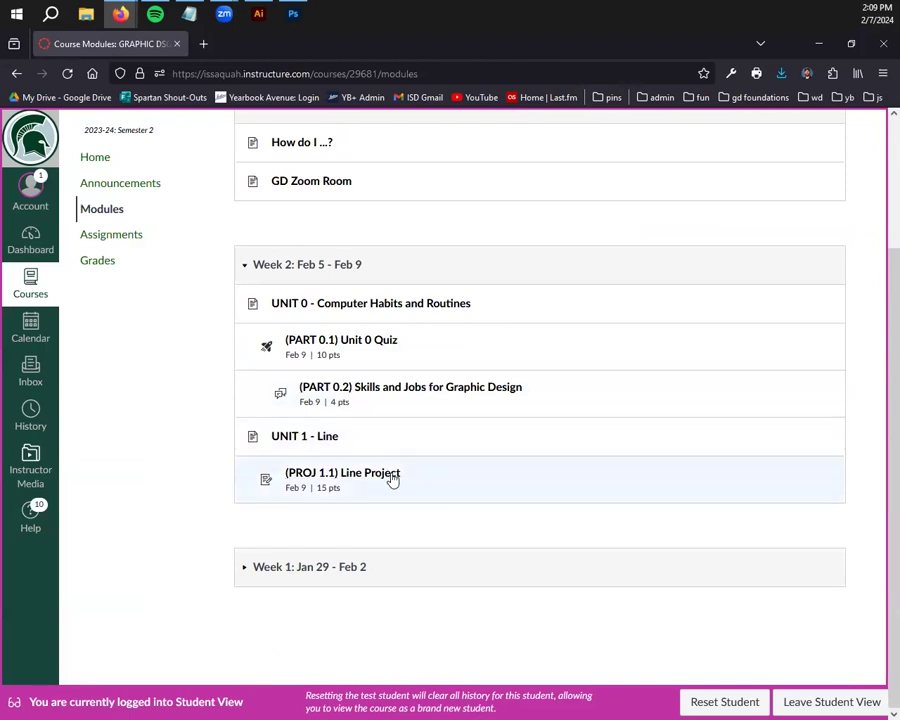
{"action": "middle_click", "coordinate": [296, 438]}
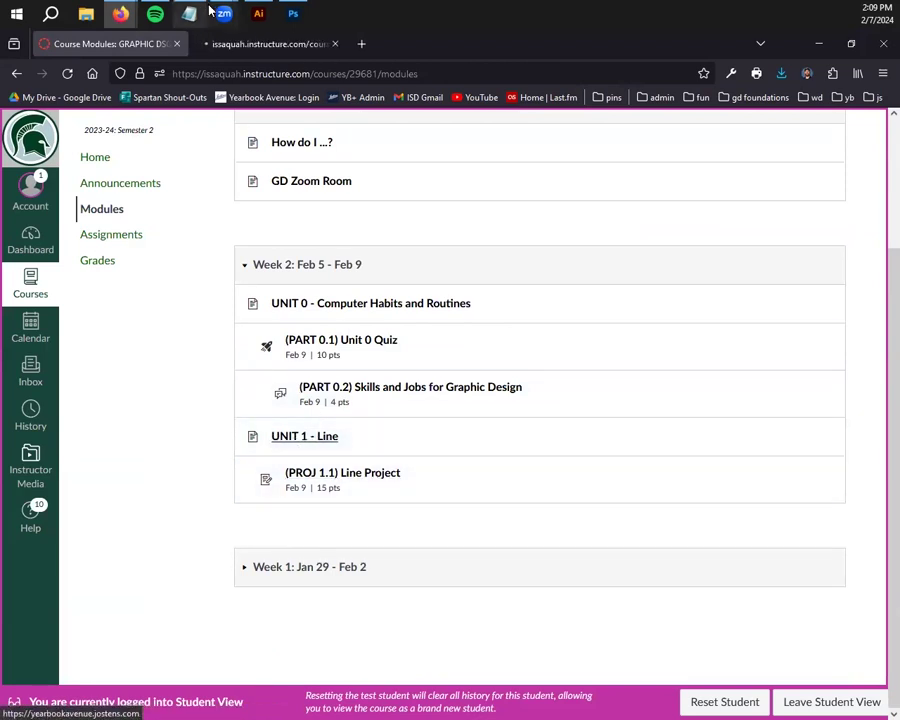
{"action": "left_click", "coordinate": [225, 43]}
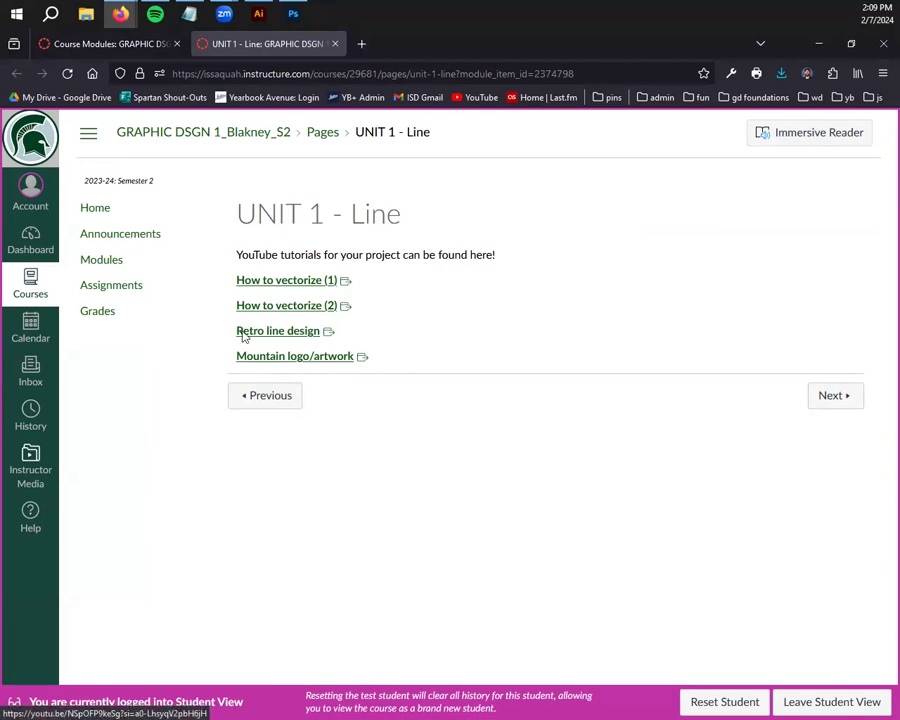
Switch back to Illustrator and minimize the Photoshop window covering it.
{"action": "left_click", "coordinate": [262, 12]}
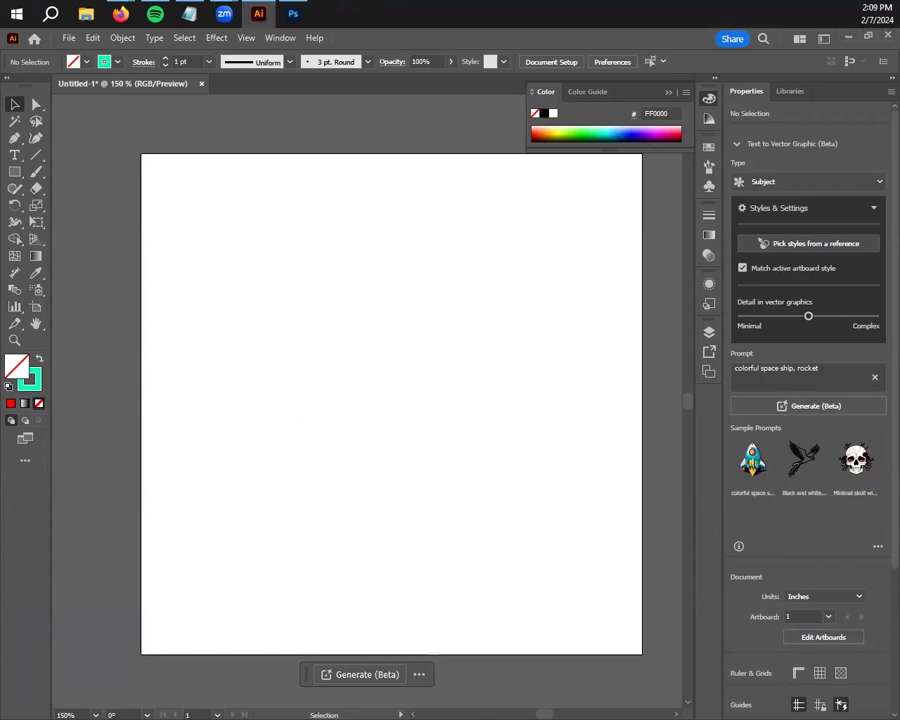
{"action": "key", "text": "alt+Tab"}
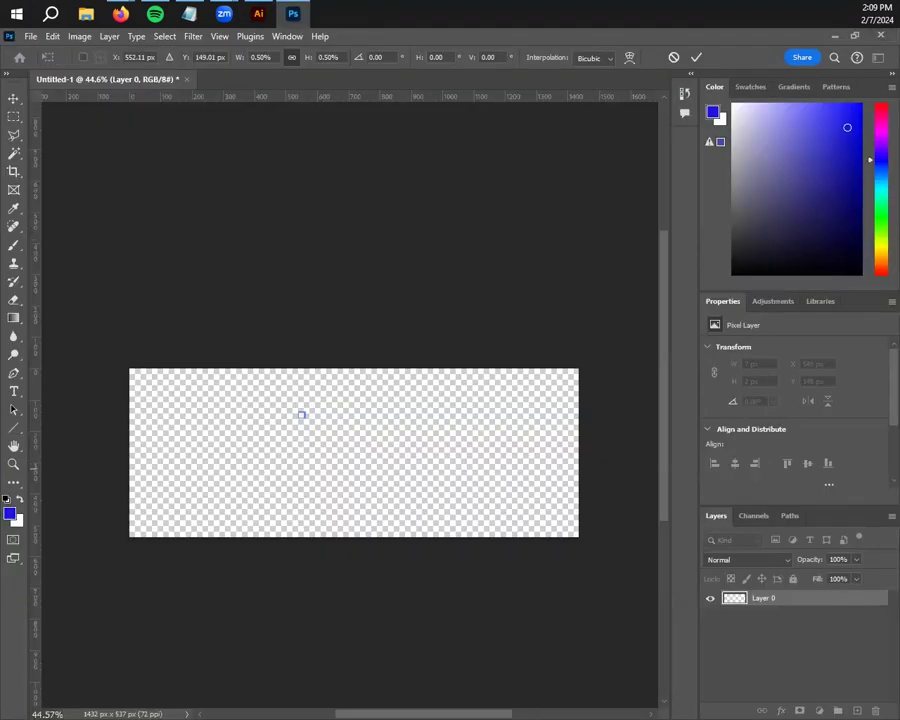
{"action": "double_click", "coordinate": [526, 38]}
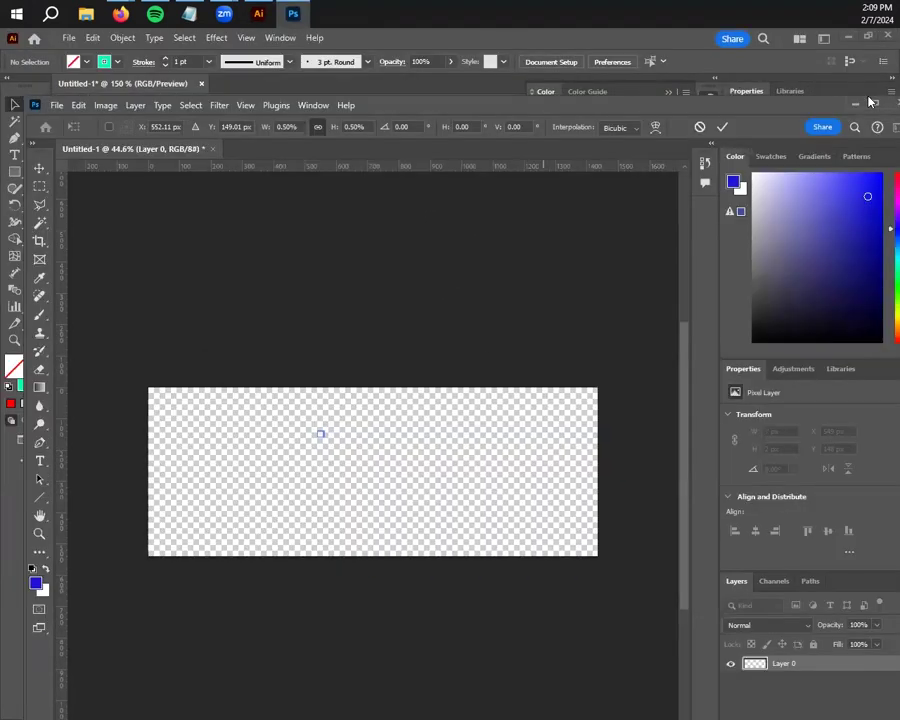
{"action": "left_click_drag", "start_coordinate": [779, 108], "coordinate": [714, 91]}
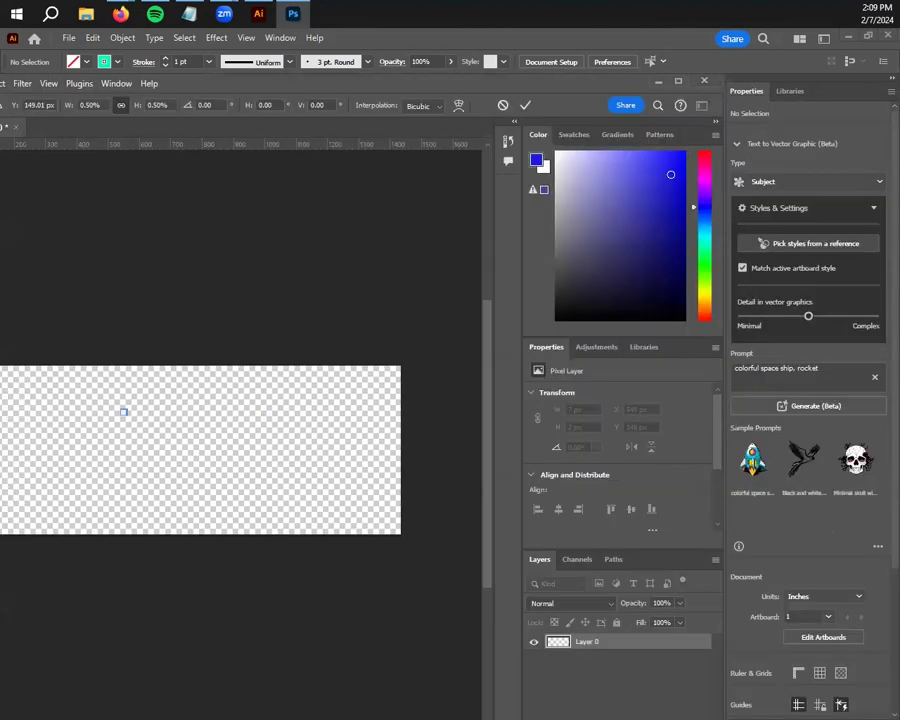
{"action": "left_click", "coordinate": [656, 81]}
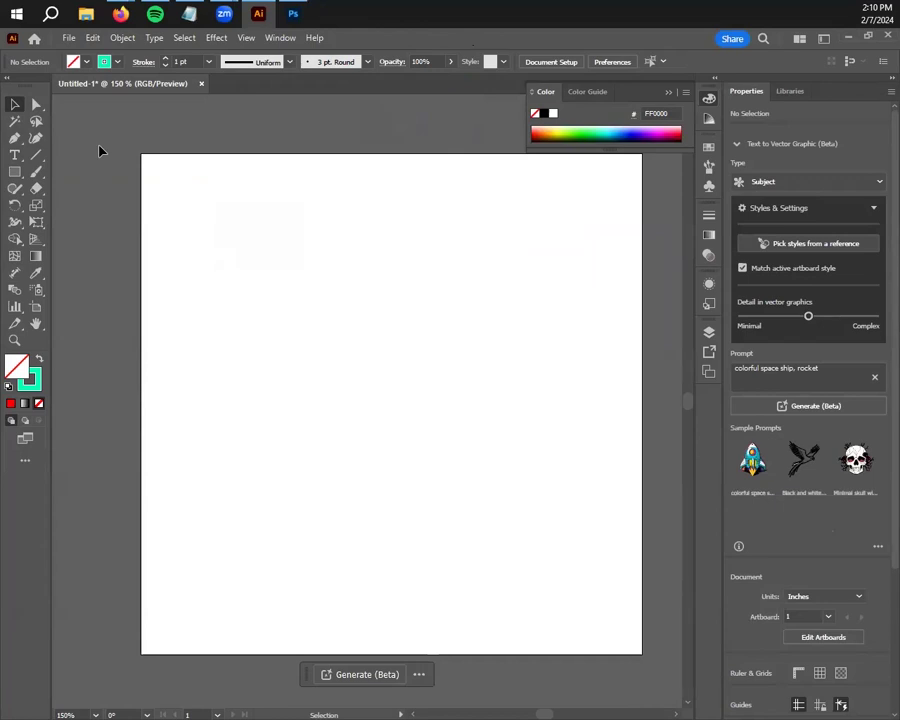
Activate the Rectangle tool and set the fill color to white #FFFFFF.
{"action": "key", "text": "m"}
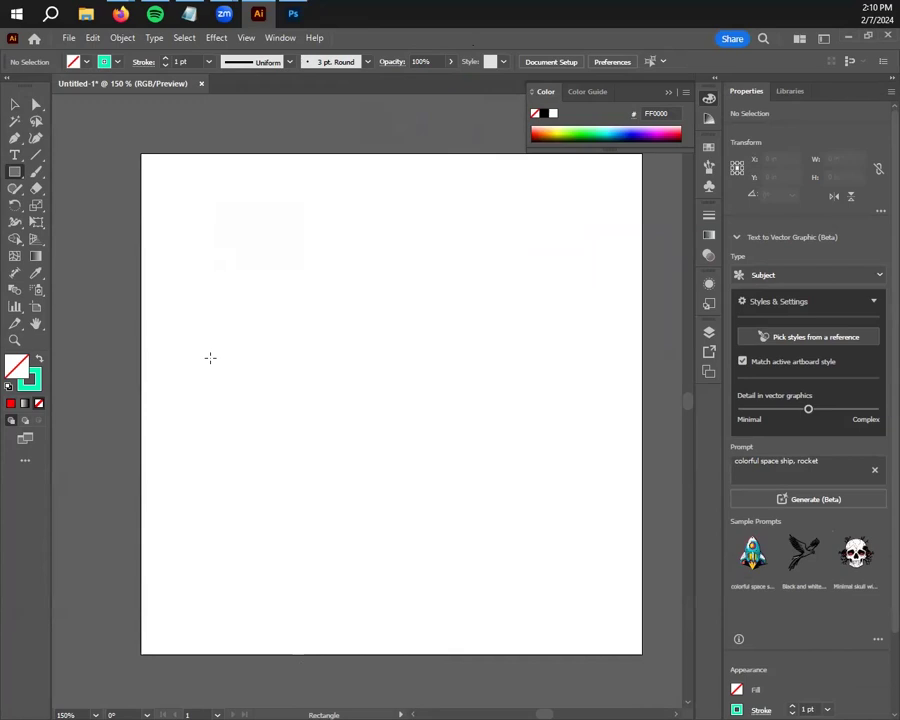
{"action": "left_click", "coordinate": [38, 388]}
{"action": "left_click", "coordinate": [15, 370]}
{"action": "double_click", "coordinate": [16, 366]}
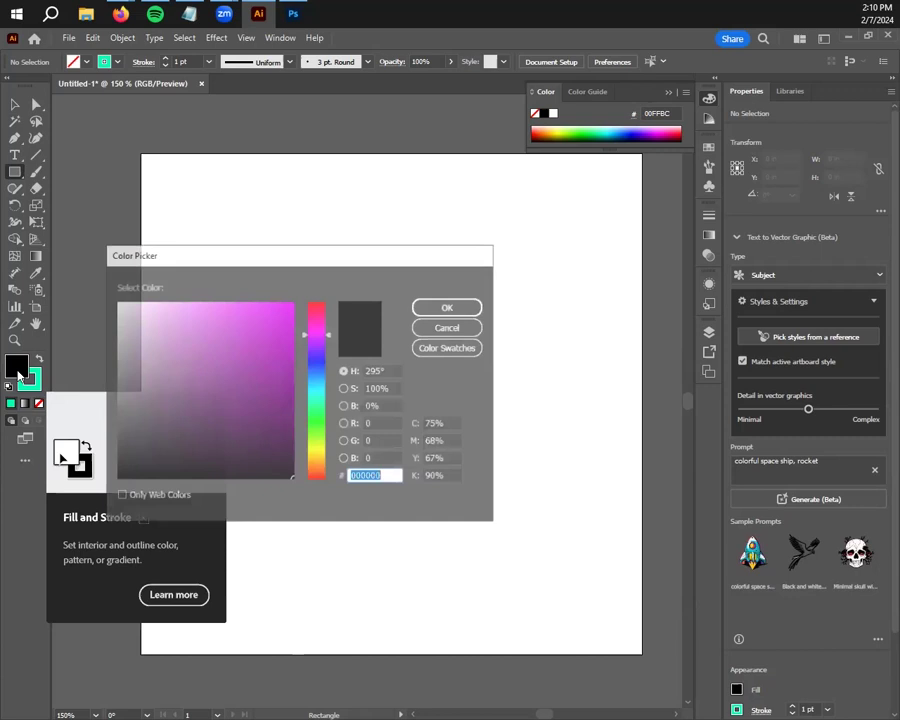
{"action": "left_click", "coordinate": [450, 326]}
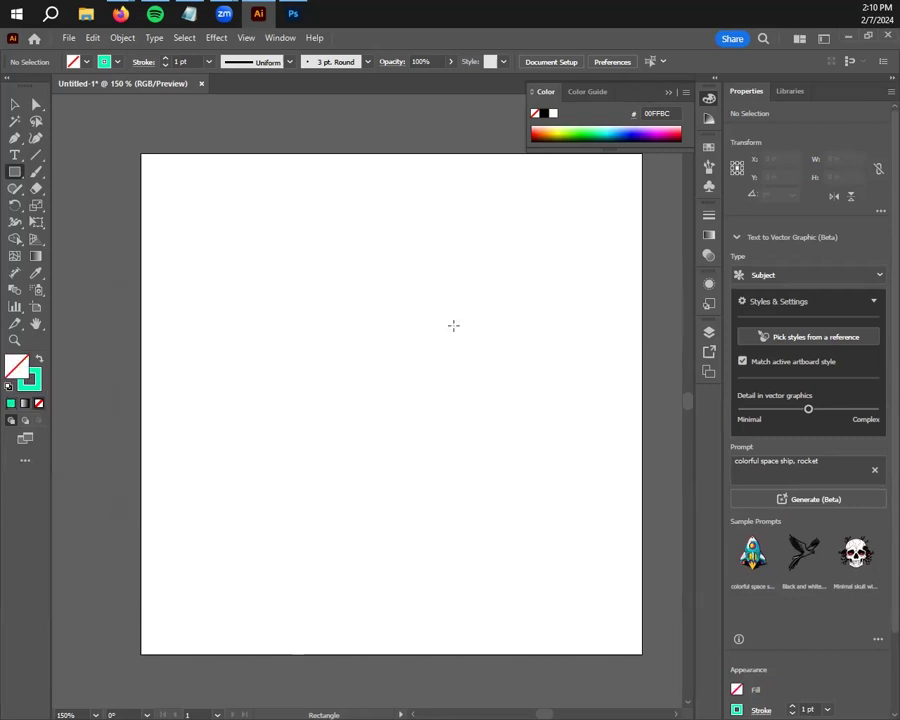
{"action": "double_click", "coordinate": [16, 366]}
{"action": "left_click", "coordinate": [162, 473]}
{"action": "mouse_move", "coordinate": [162, 473]}
{"action": "left_mouse_down"}
{"action": "mouse_move", "coordinate": [90, 522]}
{"action": "mouse_move", "coordinate": [376, 609]}
{"action": "mouse_move", "coordinate": [100, 567]}
{"action": "mouse_move", "coordinate": [374, 587]}
{"action": "mouse_move", "coordinate": [76, 572]}
{"action": "mouse_move", "coordinate": [350, 585]}
{"action": "mouse_move", "coordinate": [157, 579]}
{"action": "mouse_move", "coordinate": [358, 628]}
{"action": "mouse_move", "coordinate": [420, 474]}
{"action": "left_mouse_up"}
{"action": "left_click", "coordinate": [448, 306]}
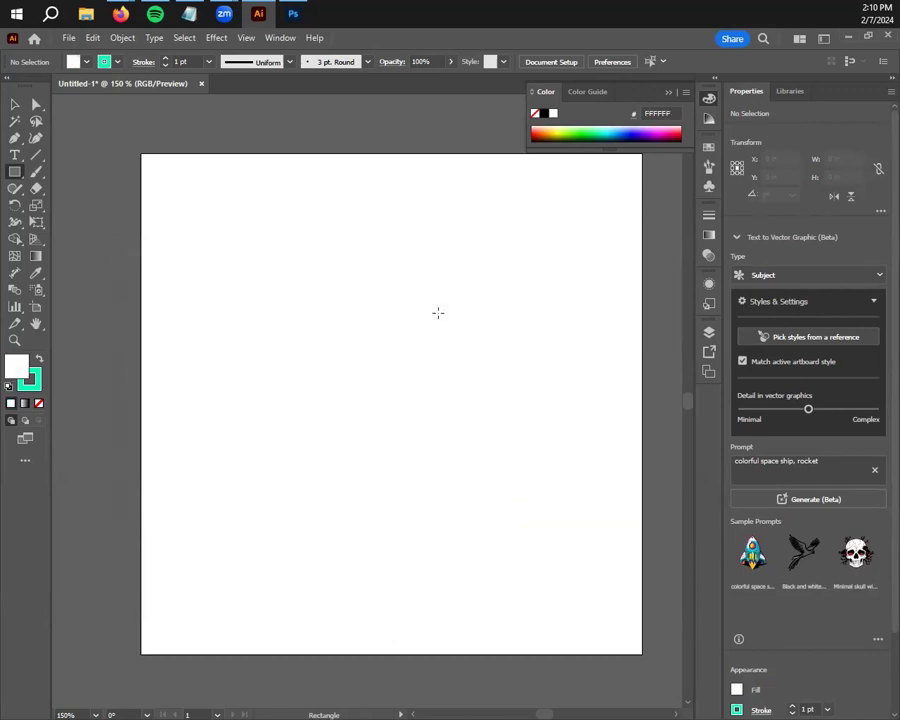
Set the fill color to black #000000 and the stroke to none.
{"action": "double_click", "coordinate": [16, 367]}
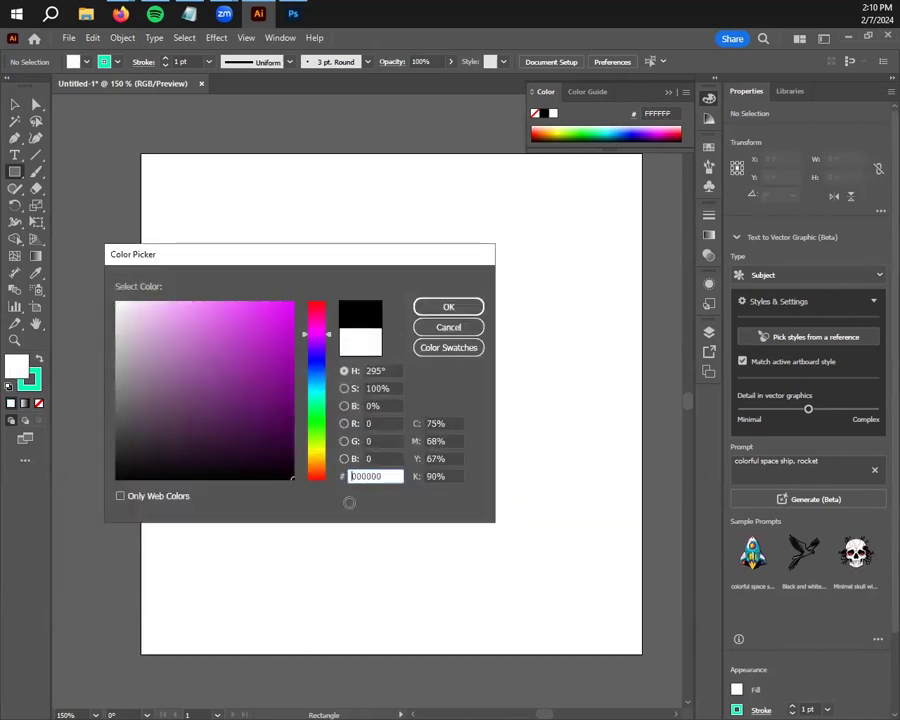
{"action": "left_click", "coordinate": [440, 309]}
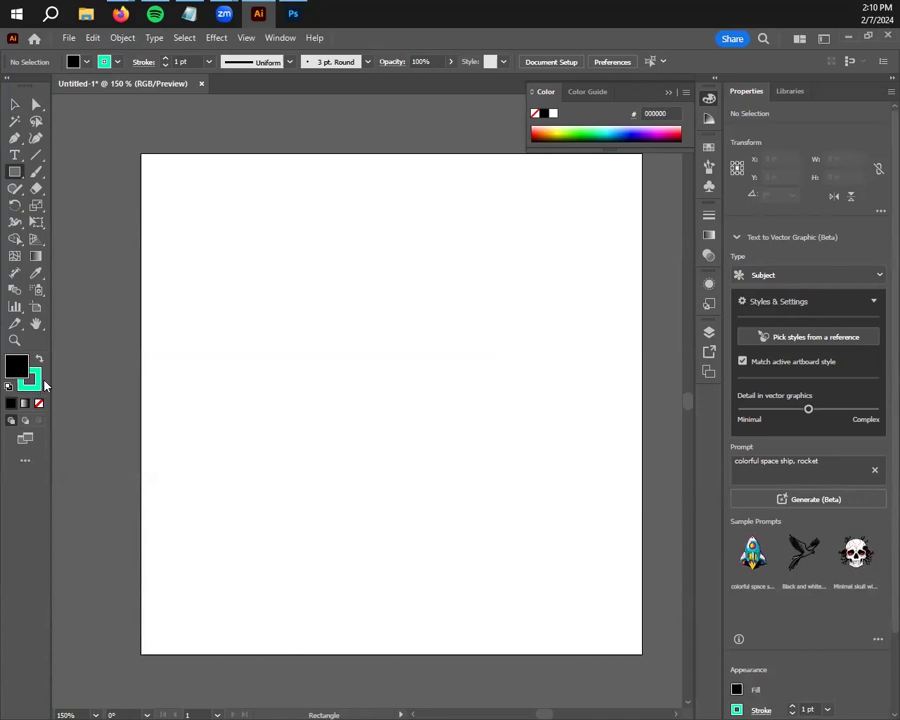
{"action": "left_click", "coordinate": [37, 381]}
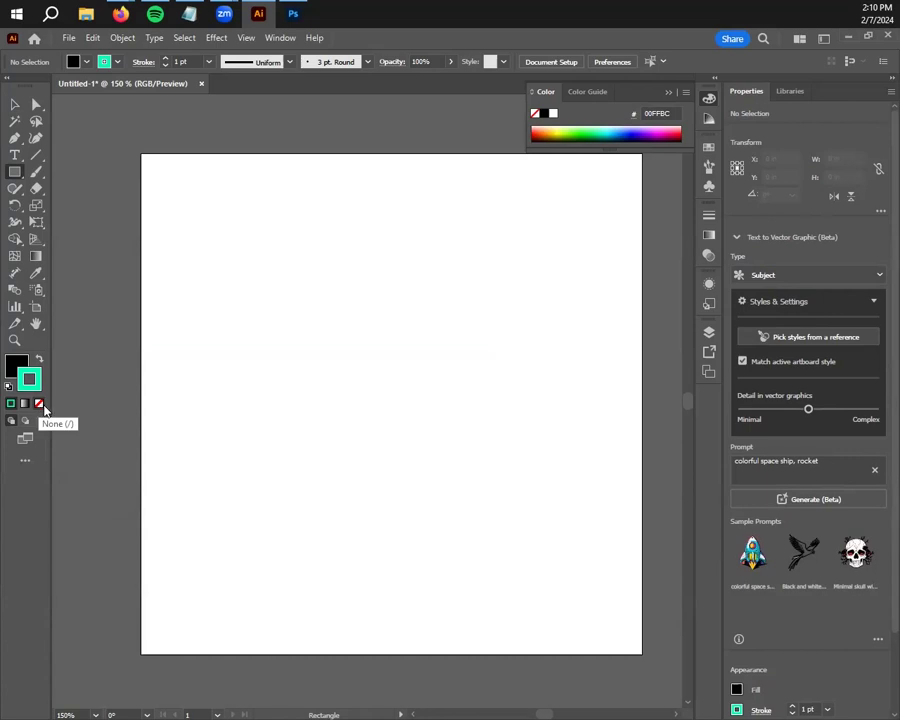
{"action": "left_click", "coordinate": [40, 404]}
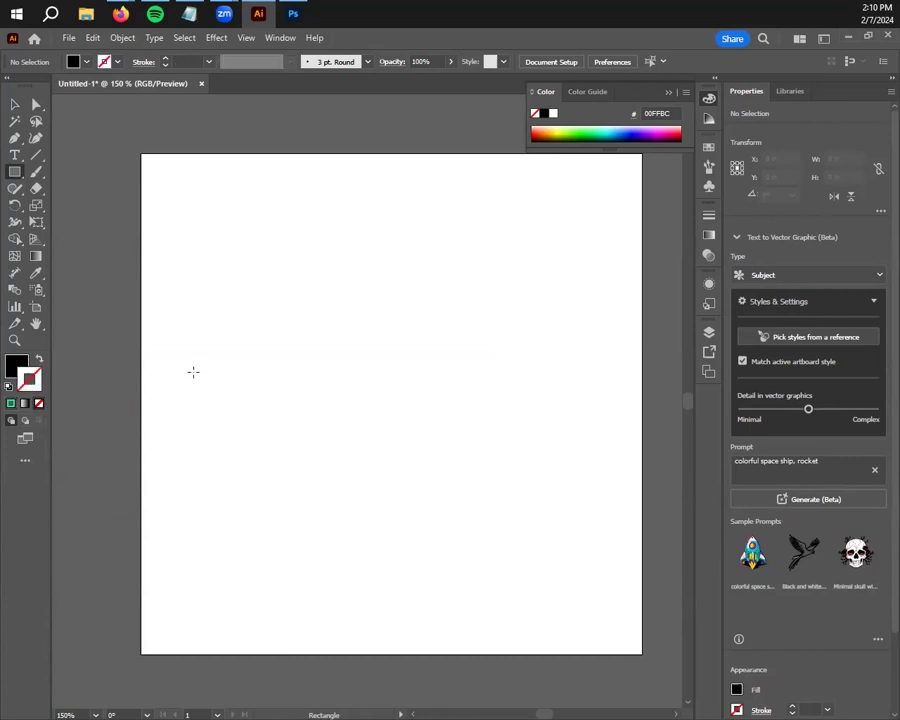
Draw a tall, narrow black rectangle about 0.12 in wide and 4 in high near the artboard's left edge, redrawing the first attempt.
{"action": "left_click_drag", "start_coordinate": [179, 201], "coordinate": [185, 616]}
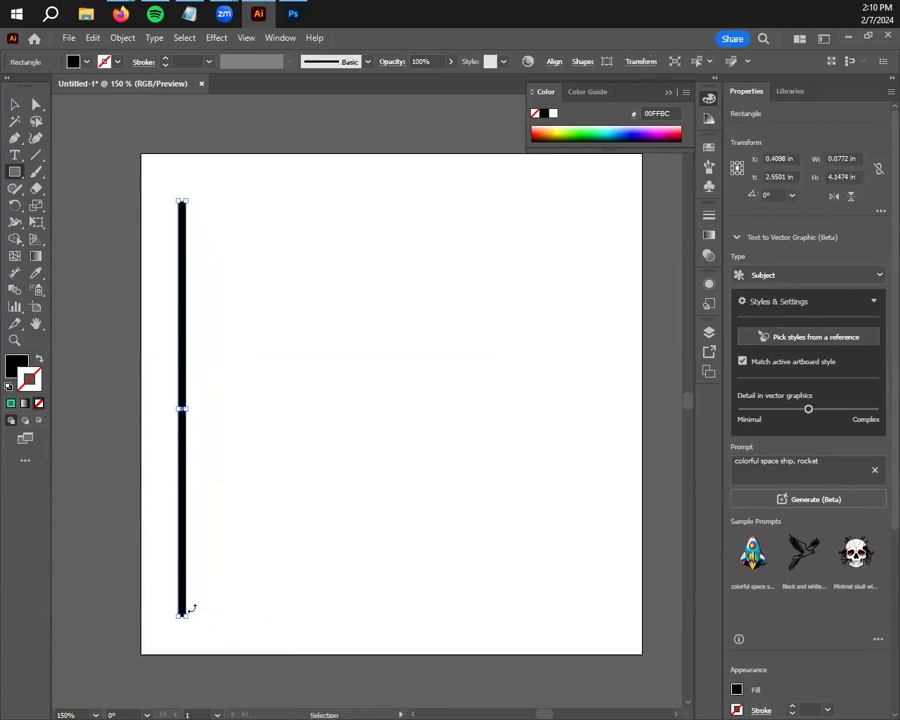
{"action": "key", "text": "ctrl+z"}
{"action": "left_click_drag", "start_coordinate": [183, 215], "coordinate": [195, 618]}
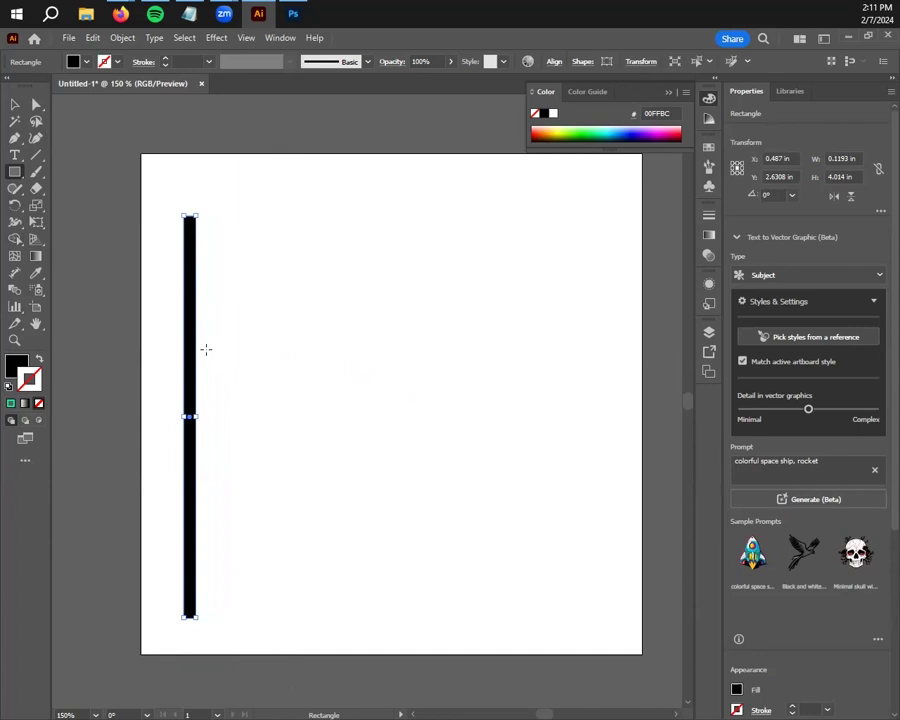
Duplicate the black bar flush against its right side and repeat the transformation eight times to make ten adjoining bars.
{"action": "key", "text": "v"}
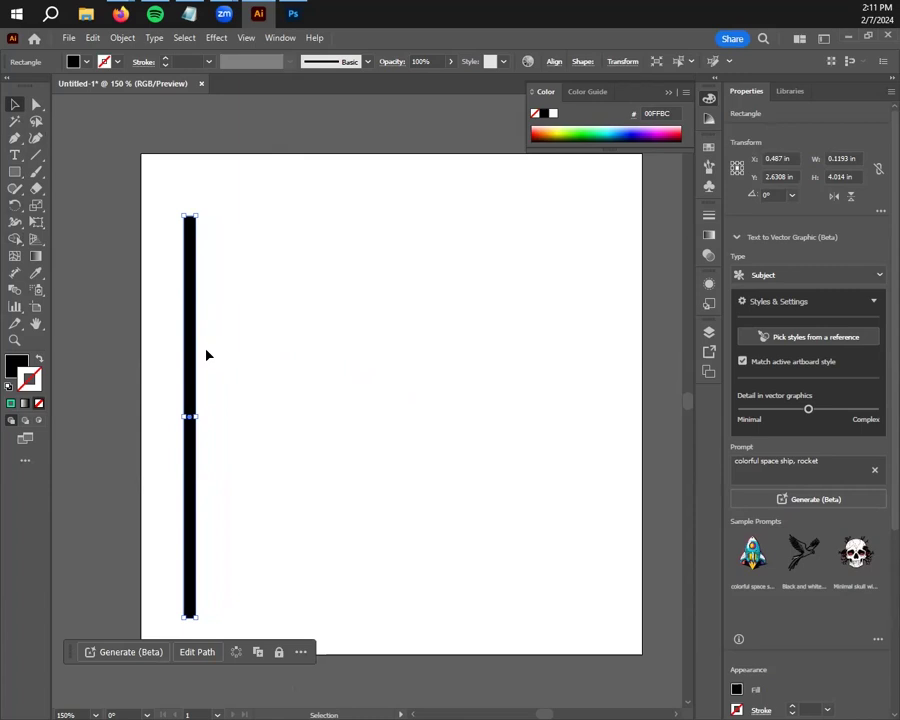
{"action": "key", "text": "alt"}
{"action": "mouse_move", "coordinate": [195, 358]}
{"action": "left_mouse_down"}
{"action": "mouse_move", "coordinate": [224, 358]}
{"action": "mouse_move", "coordinate": [205, 356]}
{"action": "left_mouse_up"}
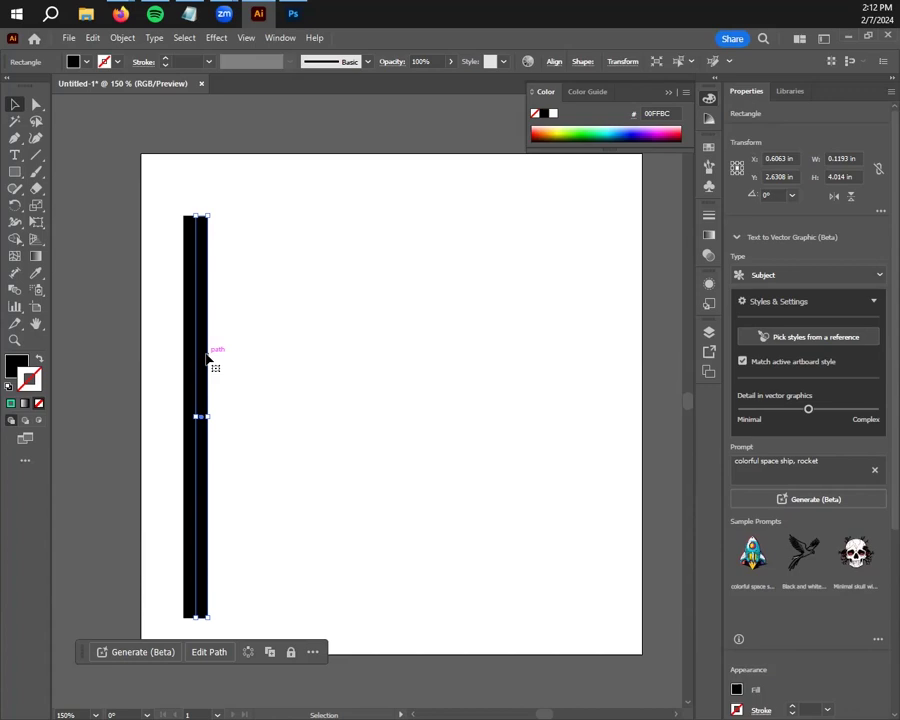
{"action": "key", "text": "ctrl+d"}
{"action": "key", "text": "ctrl+d"}
{"action": "key", "text": "ctrl+d"}
{"action": "key", "text": "ctrl+d"}
{"action": "key", "text": "ctrl+d"}
{"action": "key", "text": "ctrl+d"}
{"action": "key", "text": "ctrl+d"}
{"action": "key", "text": "ctrl+d"}
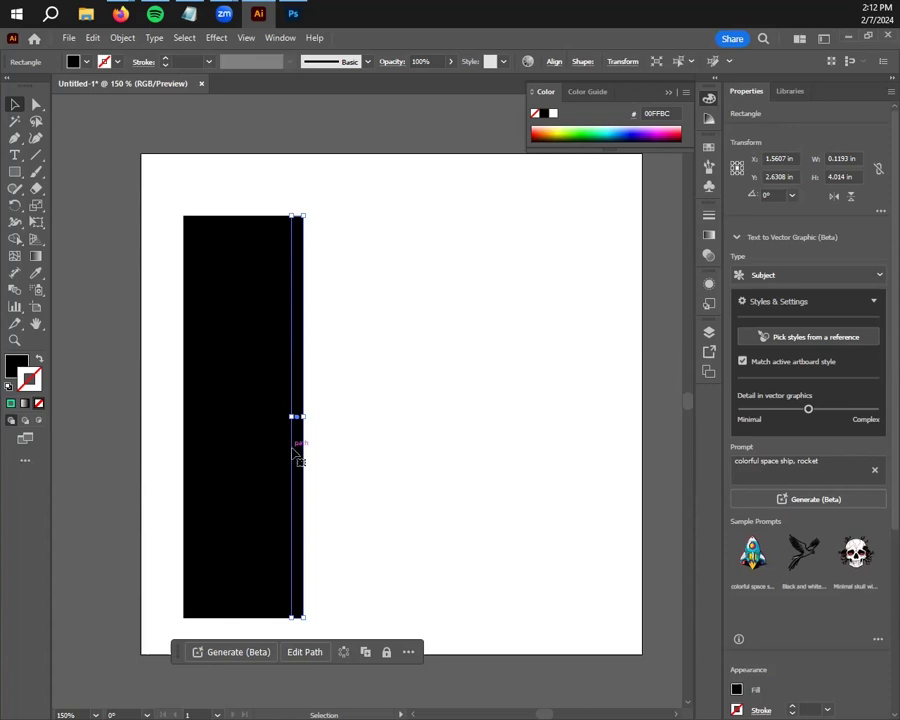
{"action": "left_click_drag", "start_coordinate": [297, 425], "coordinate": [299, 391]}
{"action": "left_click", "coordinate": [380, 408]}
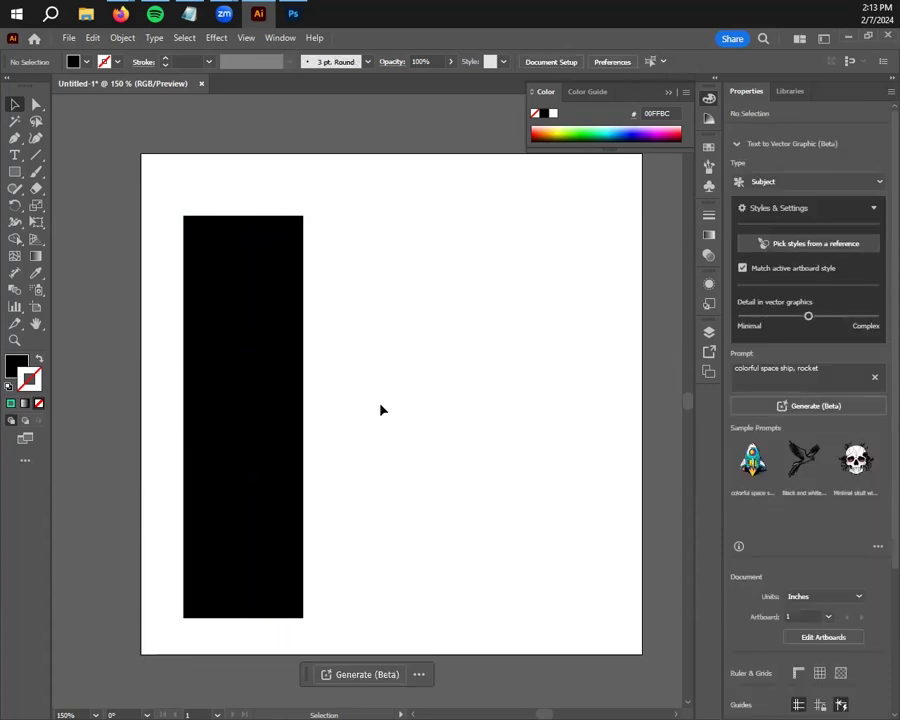
Select every second bar, starting with the second from the left, and set their fill color to white #FFFFFF.
{"action": "left_click", "coordinate": [204, 360]}
{"action": "left_click", "coordinate": [226, 353], "text": "shift"}
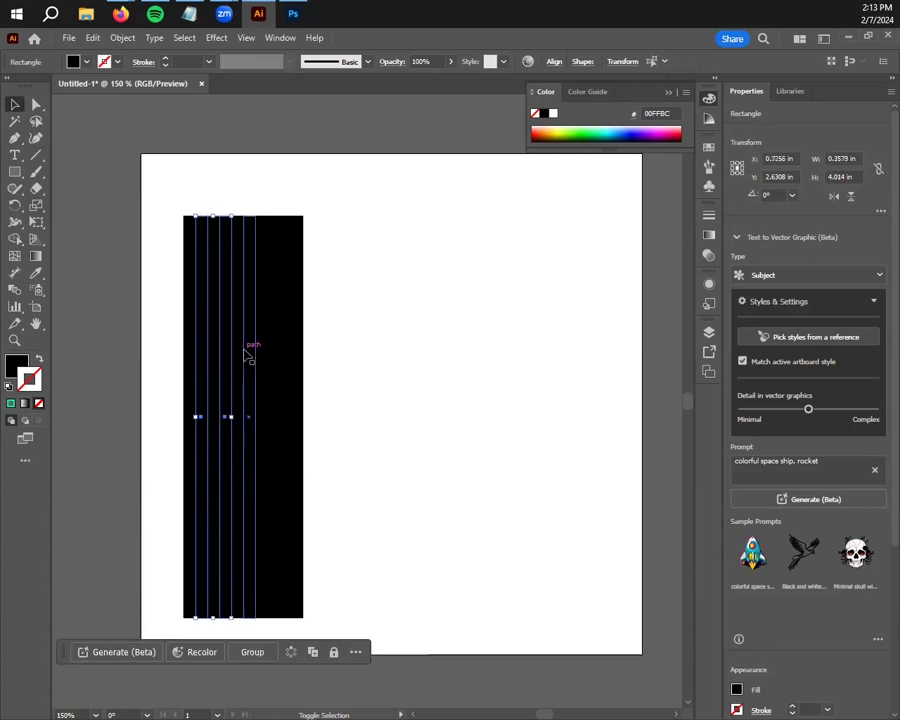
{"action": "left_click", "coordinate": [251, 355], "text": "shift"}
{"action": "left_click", "coordinate": [275, 358], "text": "shift"}
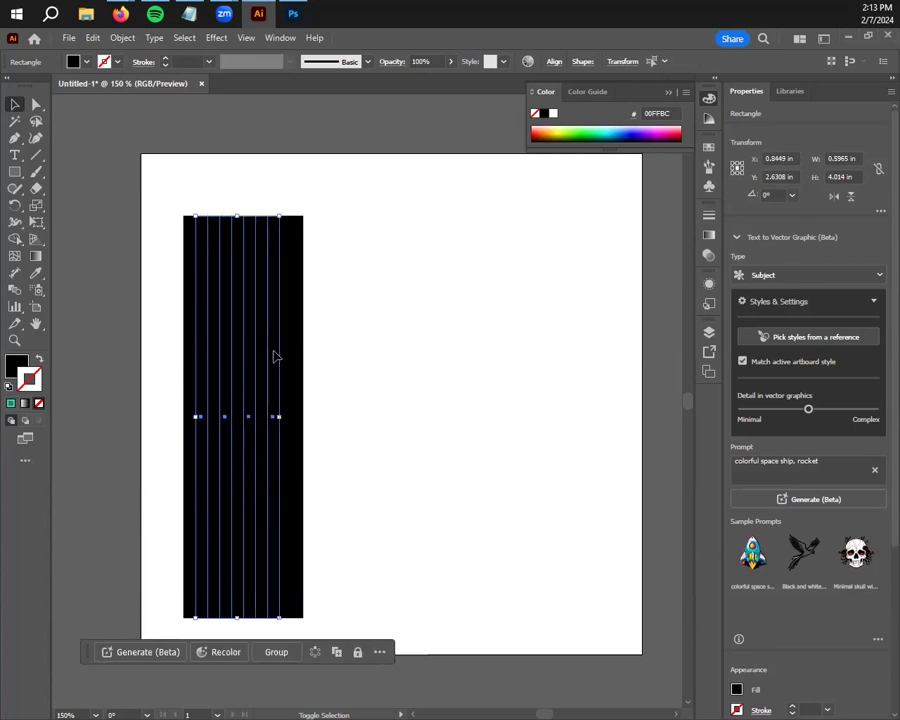
{"action": "left_click", "coordinate": [297, 358], "text": "shift"}
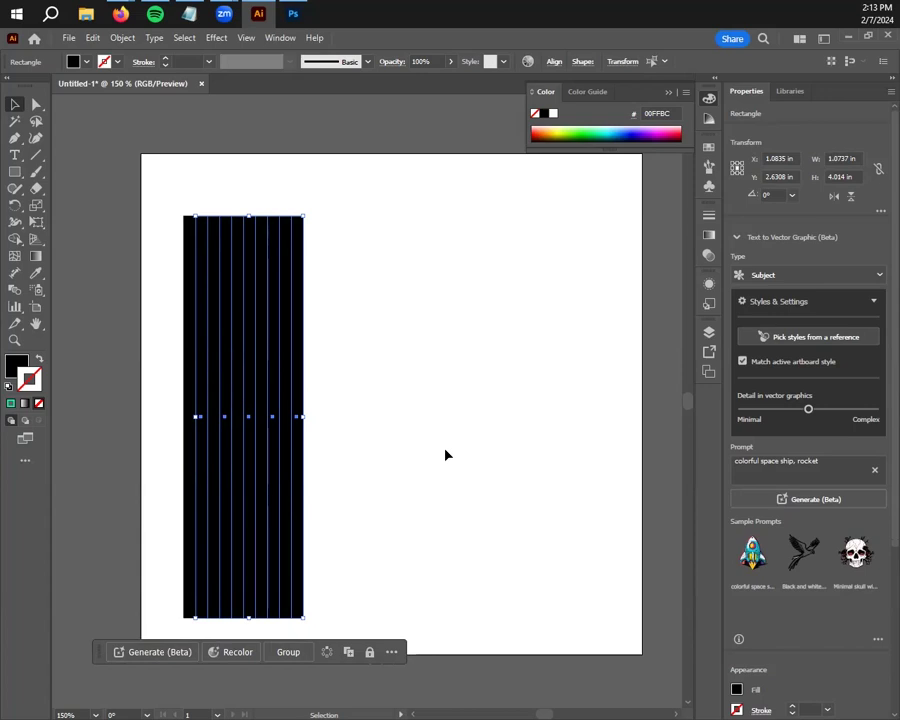
{"action": "key", "text": "x"}
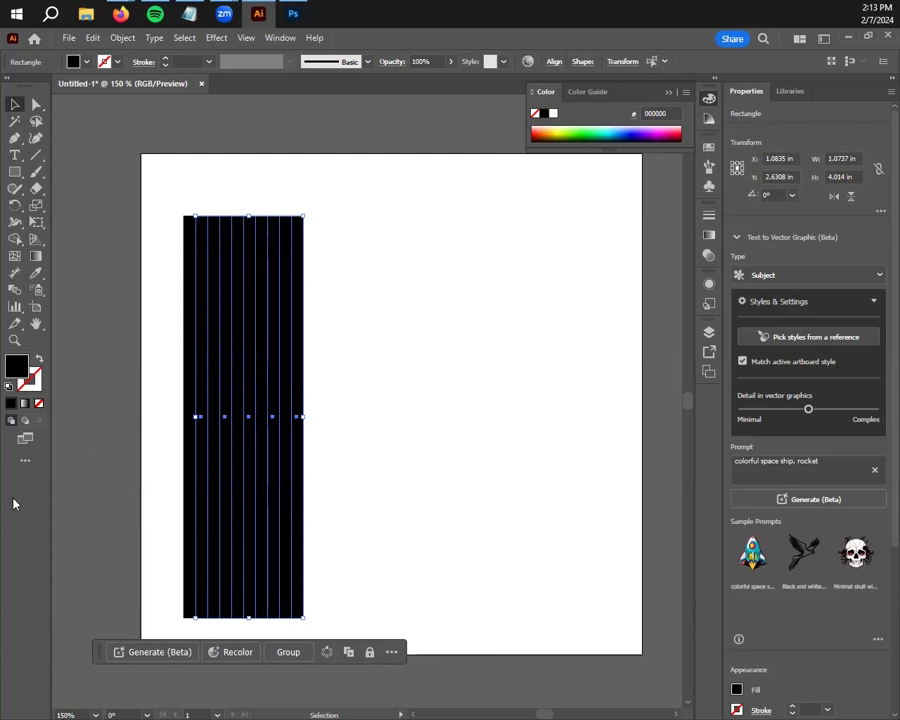
{"action": "double_click", "coordinate": [16, 365]}
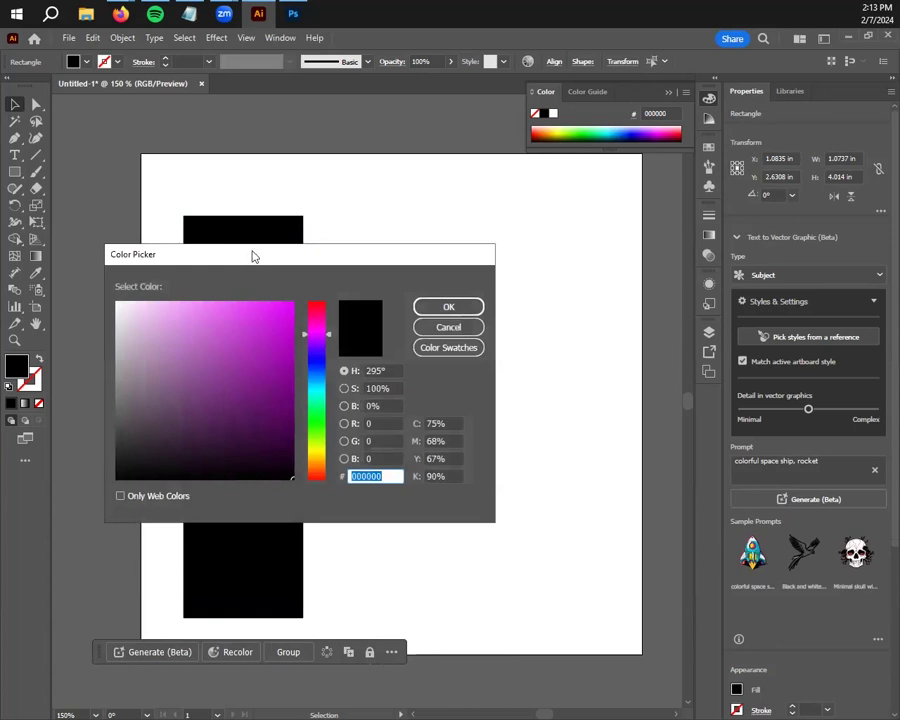
{"action": "left_click_drag", "start_coordinate": [256, 260], "coordinate": [537, 243]}
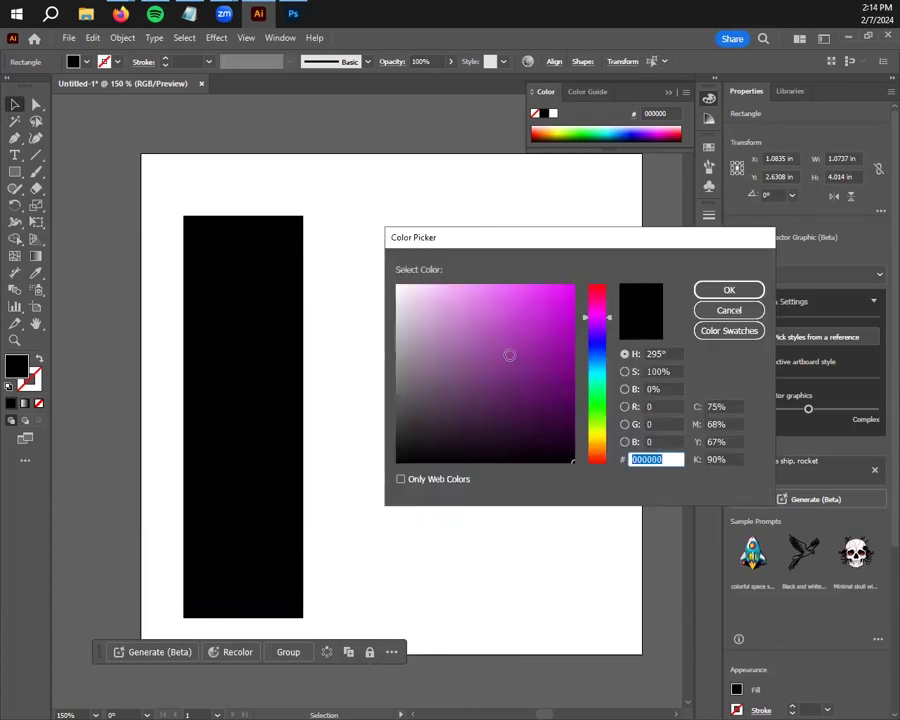
{"action": "mouse_move", "coordinate": [506, 348]}
{"action": "left_mouse_down"}
{"action": "mouse_move", "coordinate": [443, 298]}
{"action": "mouse_move", "coordinate": [384, 275]}
{"action": "mouse_move", "coordinate": [478, 329]}
{"action": "mouse_move", "coordinate": [396, 300]}
{"action": "mouse_move", "coordinate": [508, 354]}
{"action": "mouse_move", "coordinate": [437, 310]}
{"action": "mouse_move", "coordinate": [472, 329]}
{"action": "mouse_move", "coordinate": [516, 370]}
{"action": "mouse_move", "coordinate": [470, 321]}
{"action": "mouse_move", "coordinate": [515, 363]}
{"action": "mouse_move", "coordinate": [500, 340]}
{"action": "mouse_move", "coordinate": [456, 307]}
{"action": "mouse_move", "coordinate": [392, 282]}
{"action": "left_mouse_up"}
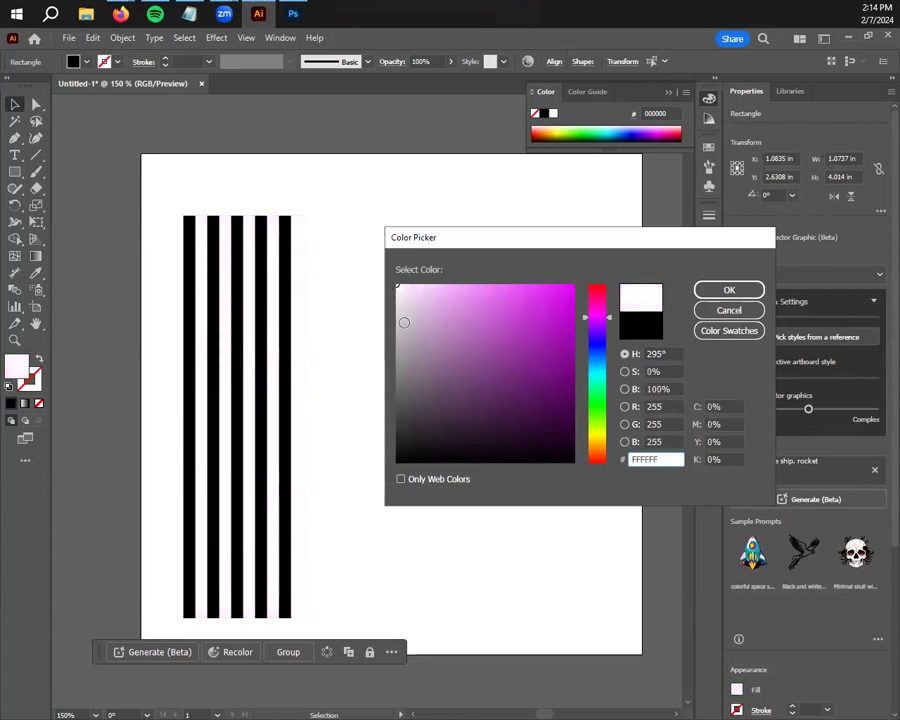
{"action": "left_click", "coordinate": [730, 295]}
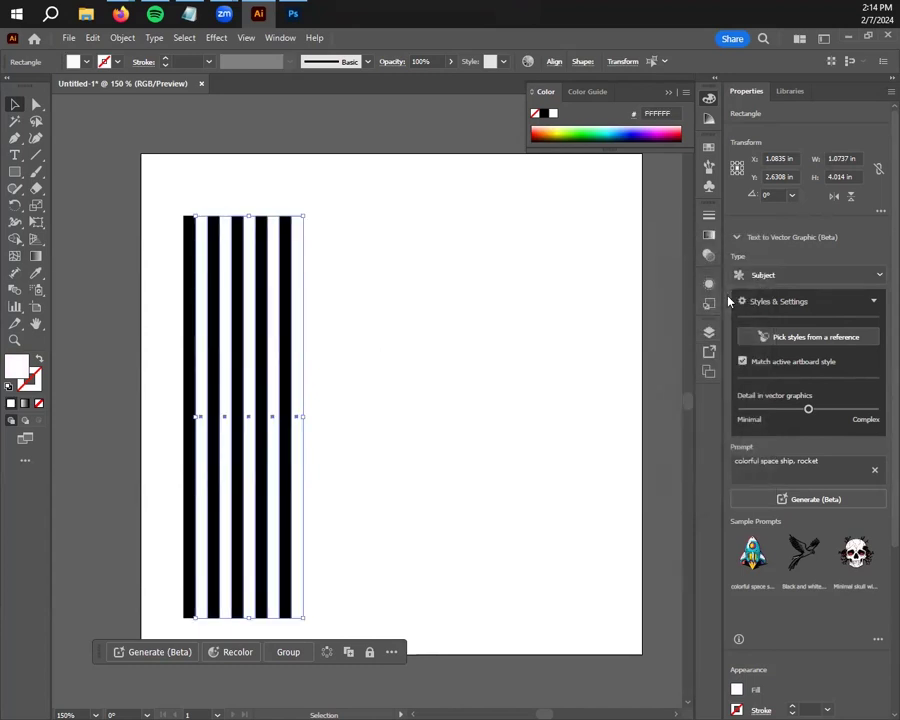
Place a copy of the leftmost black bar at the right end of the stripe row.
{"action": "left_click", "coordinate": [378, 277]}
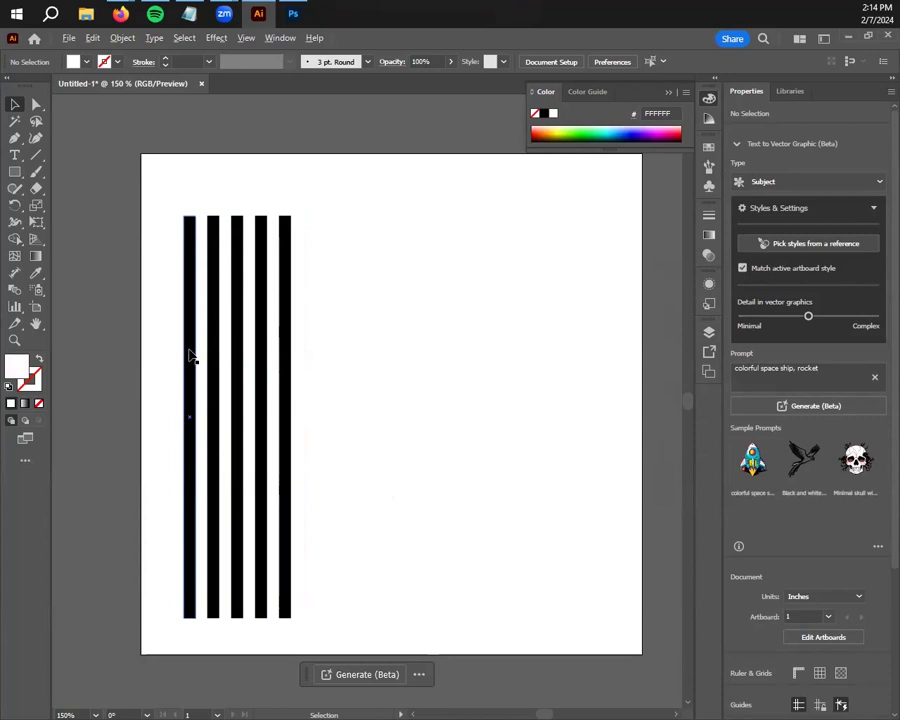
{"action": "left_click_drag", "start_coordinate": [185, 350], "coordinate": [305, 348], "text": "alt"}
{"action": "left_click", "coordinate": [411, 362]}
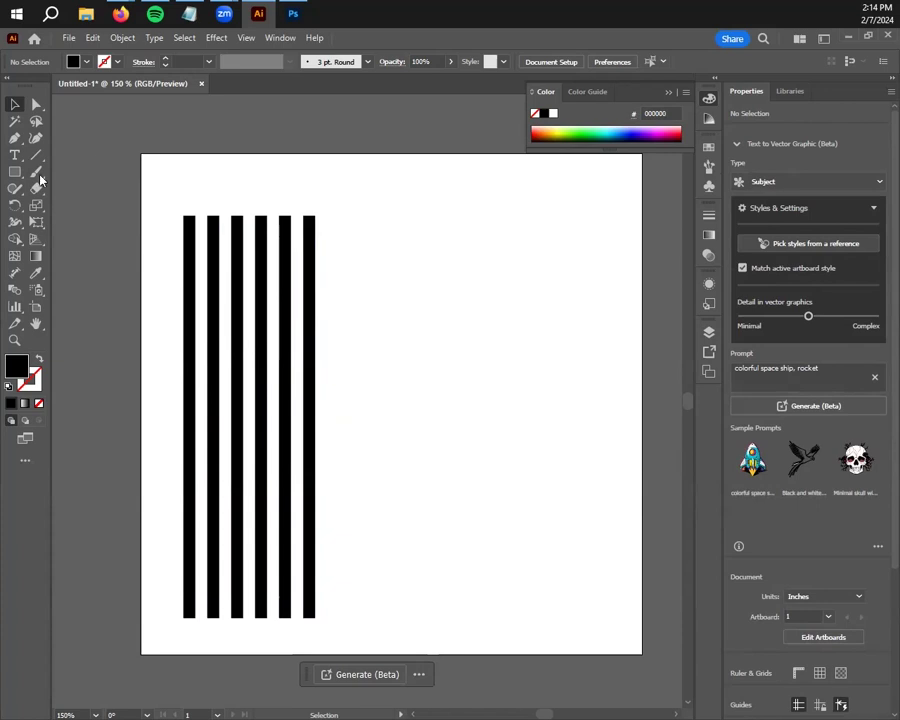
Select all the stripes and start a new Art Brush from them.
{"action": "left_click_drag", "start_coordinate": [121, 129], "coordinate": [369, 651]}
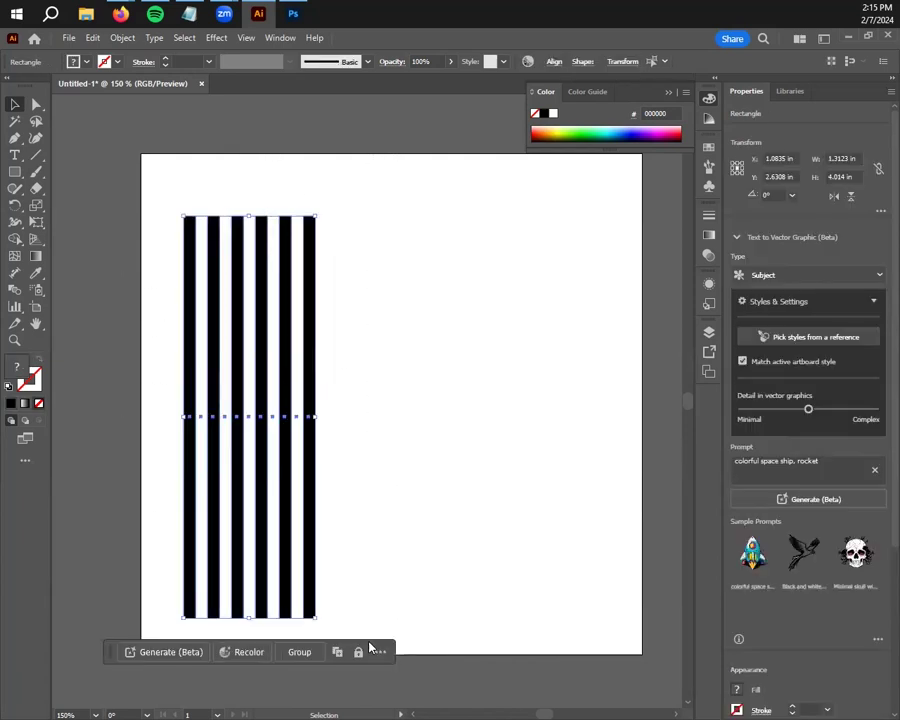
{"action": "left_click", "coordinate": [708, 175]}
{"action": "mouse_move", "coordinate": [619, 542]}
{"action": "left_mouse_down"}
{"action": "mouse_move", "coordinate": [619, 569]}
{"action": "mouse_move", "coordinate": [609, 571]}
{"action": "mouse_move", "coordinate": [572, 307]}
{"action": "mouse_move", "coordinate": [583, 291]}
{"action": "left_mouse_up"}
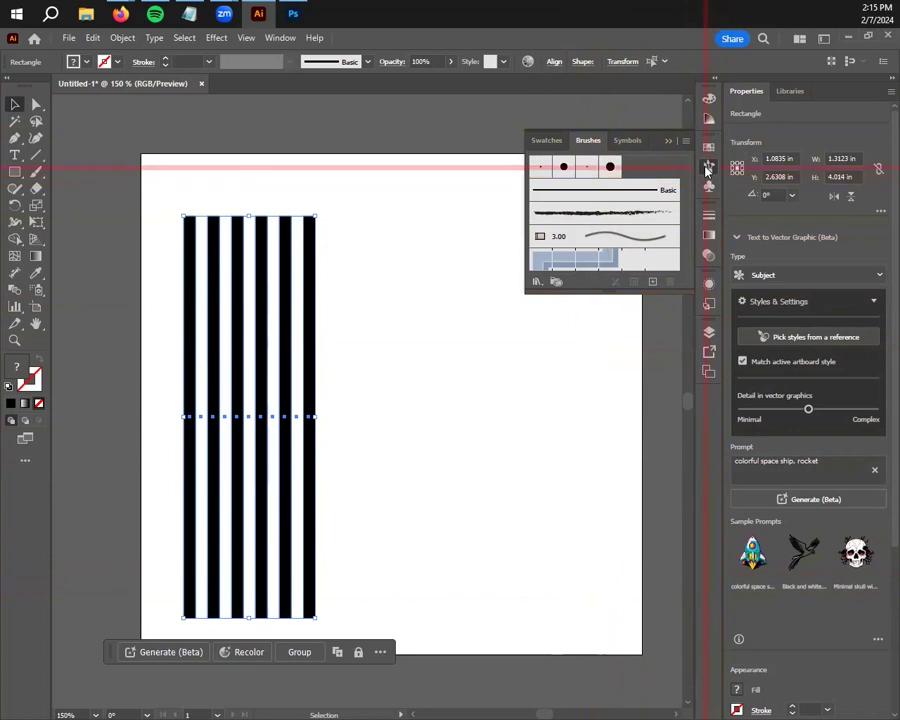
{"action": "left_click", "coordinate": [652, 284]}
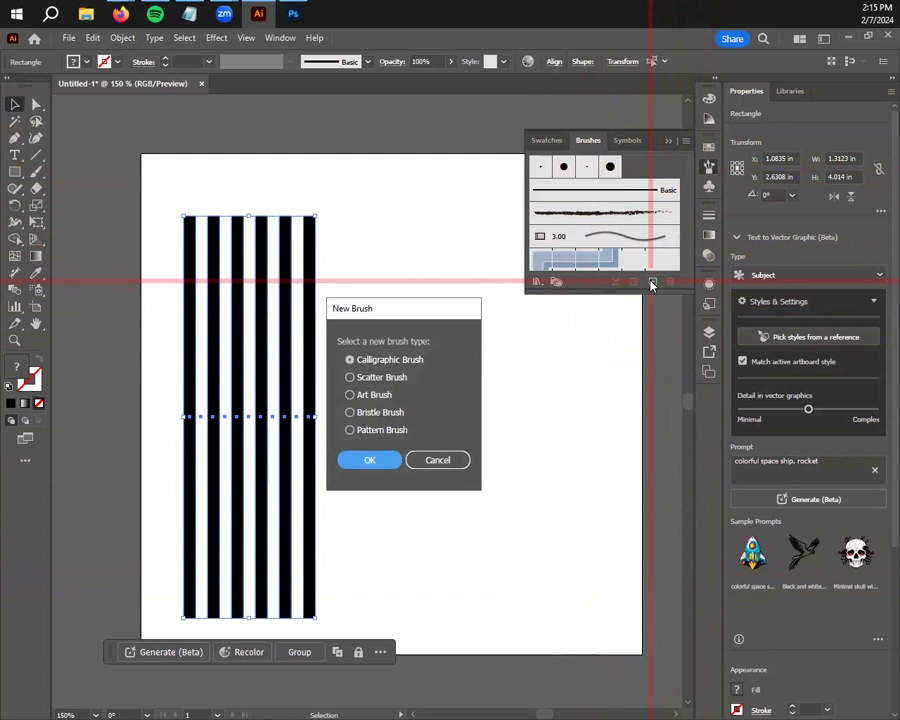
{"action": "left_click", "coordinate": [355, 395]}
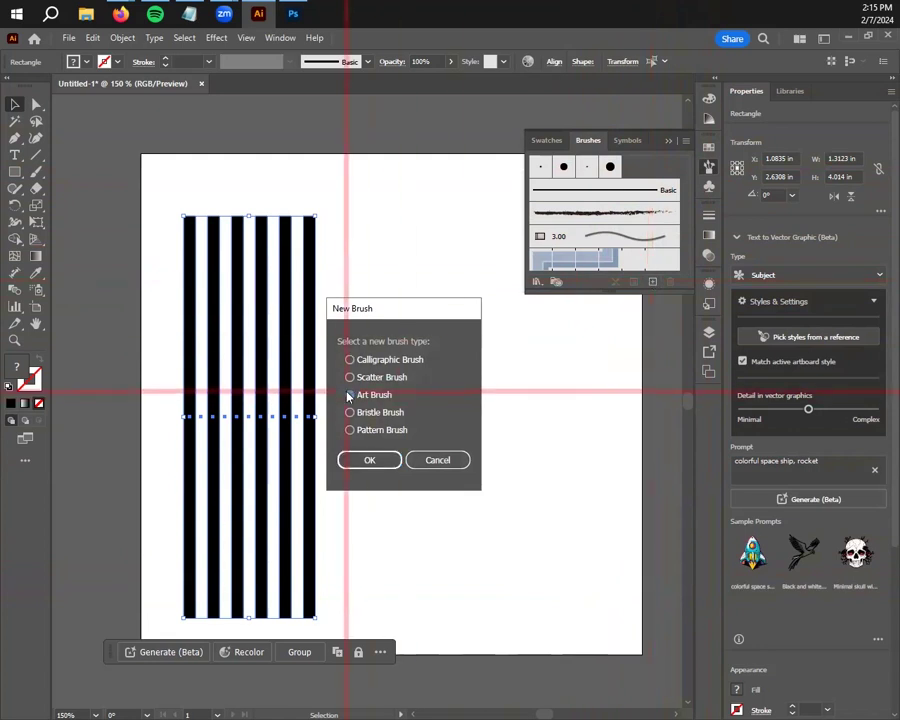
{"action": "left_click", "coordinate": [396, 460]}
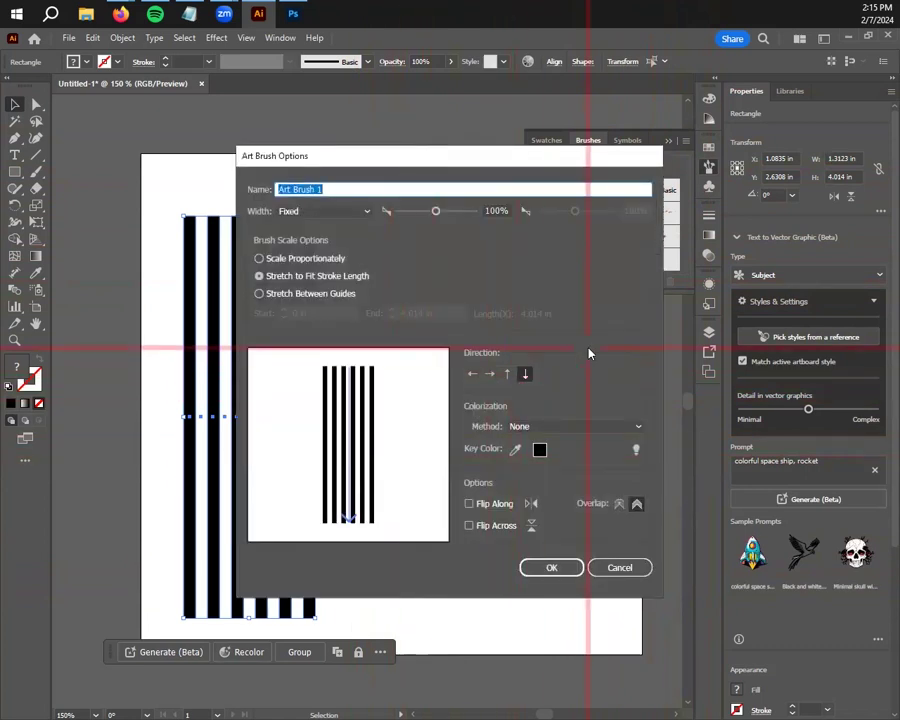
Compare the brush directions, set the stroke direction to upward along the stripes, and create the art brush.
{"action": "left_click", "coordinate": [507, 374]}
{"action": "left_click", "coordinate": [525, 374]}
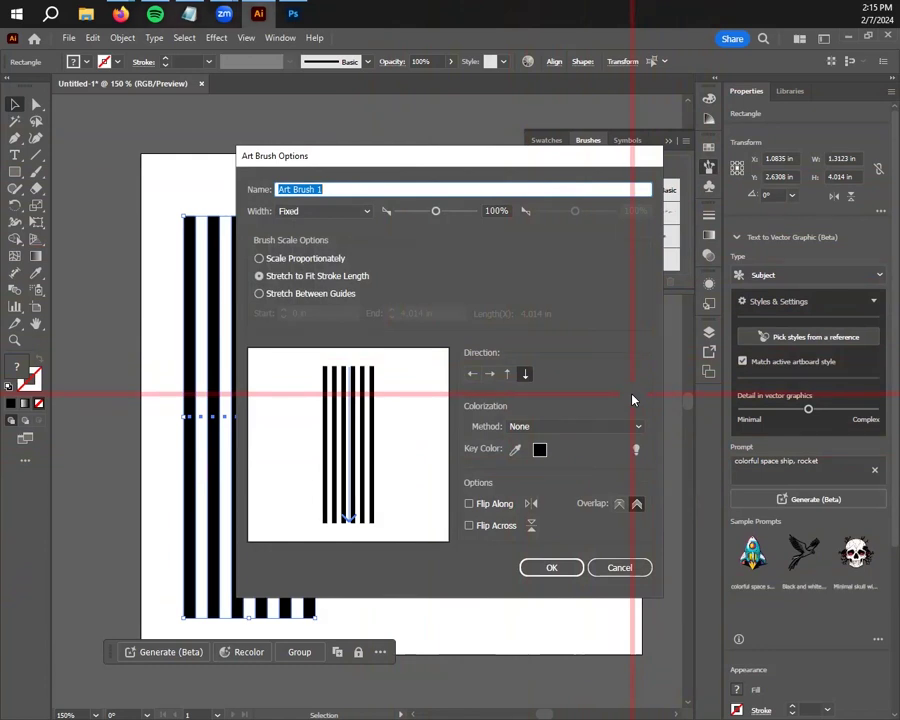
{"action": "left_click", "coordinate": [507, 374]}
{"action": "left_click", "coordinate": [489, 374]}
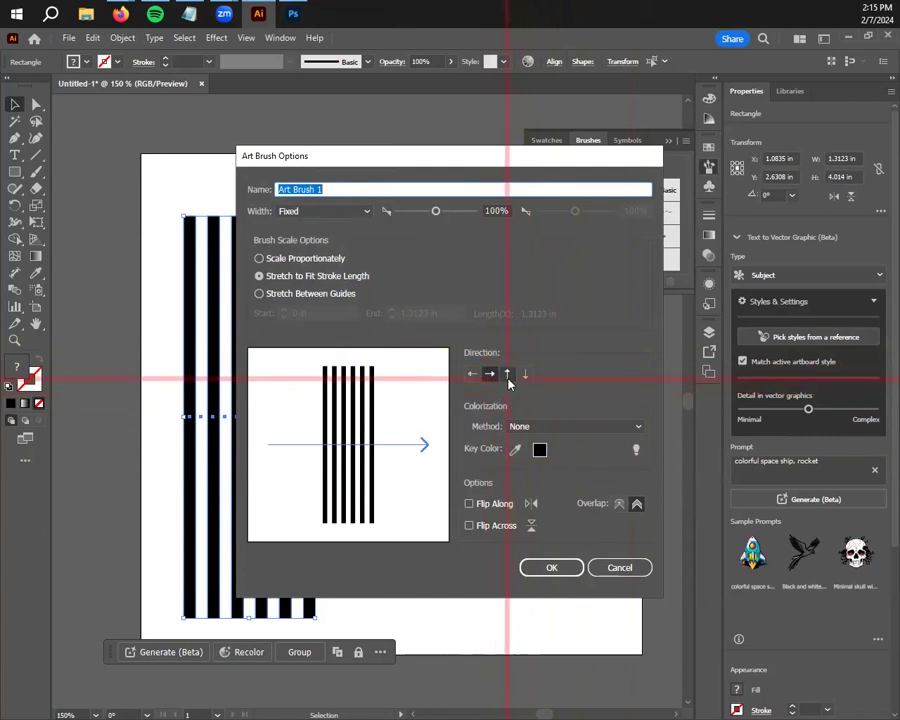
{"action": "left_click", "coordinate": [507, 374]}
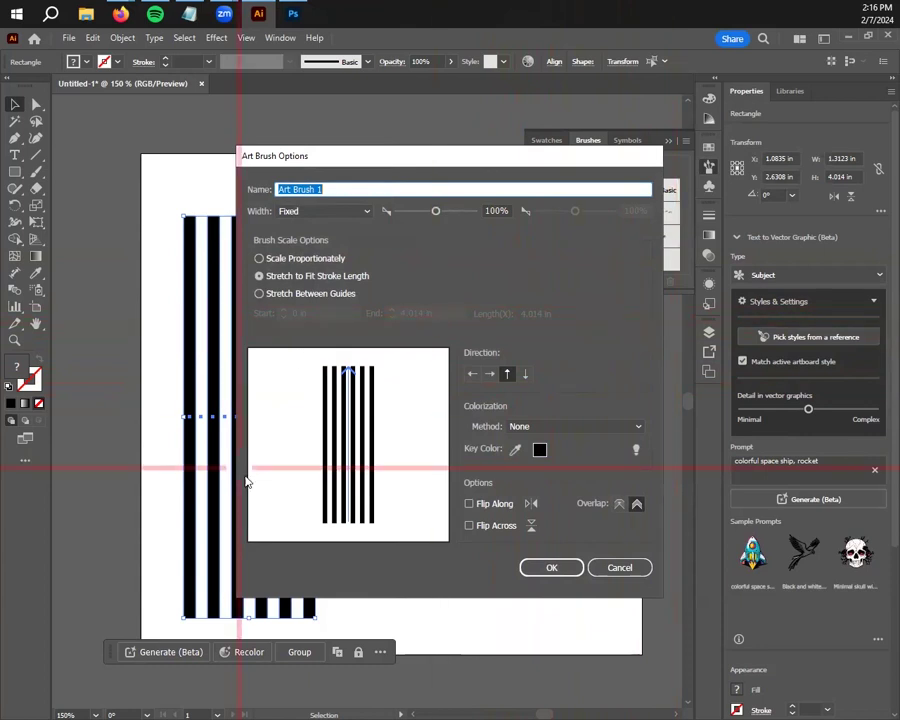
{"action": "left_click", "coordinate": [547, 568]}
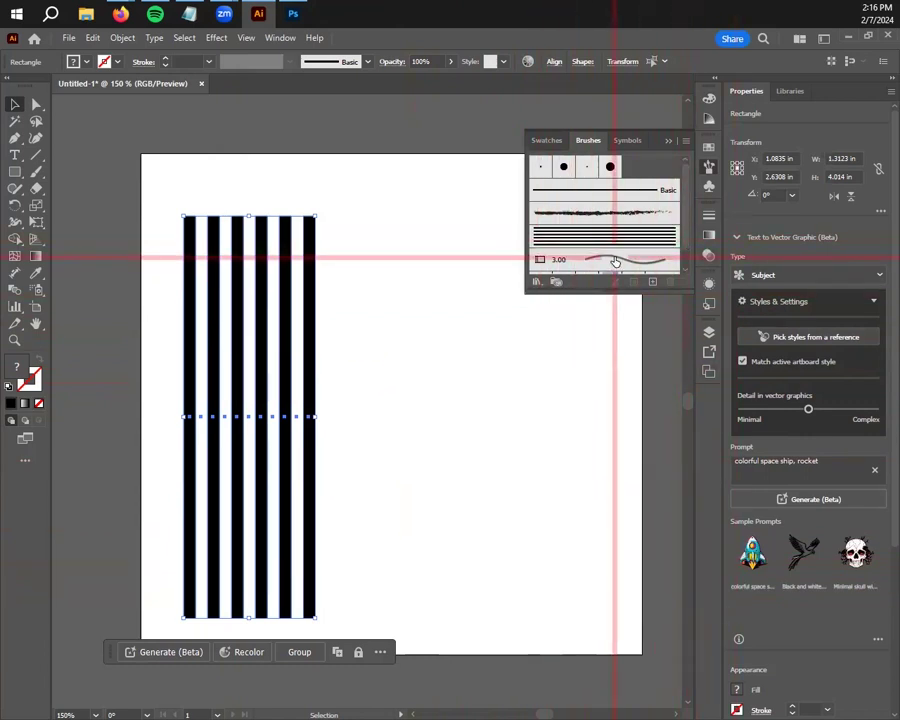
Draw a test rectangle about 2.26 by 2.48 in beside the stripes and apply the new striped art brush to its stroke.
{"action": "left_click", "coordinate": [15, 177]}
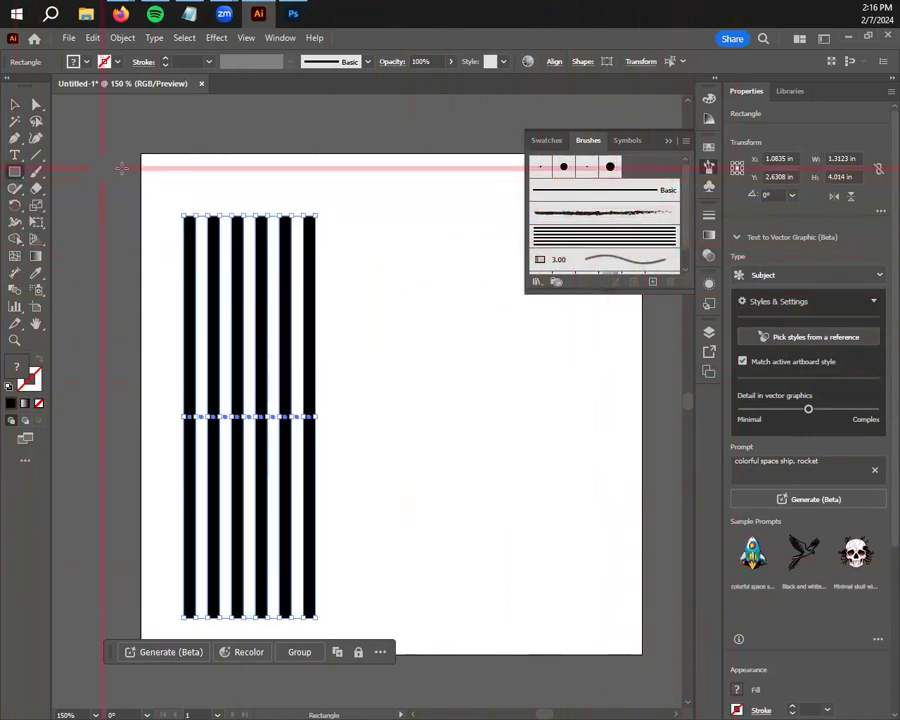
{"action": "mouse_move", "coordinate": [391, 231]}
{"action": "left_mouse_down"}
{"action": "mouse_move", "coordinate": [482, 390]}
{"action": "mouse_move", "coordinate": [568, 506]}
{"action": "mouse_move", "coordinate": [617, 478]}
{"action": "left_mouse_up"}
{"action": "left_click", "coordinate": [632, 243]}
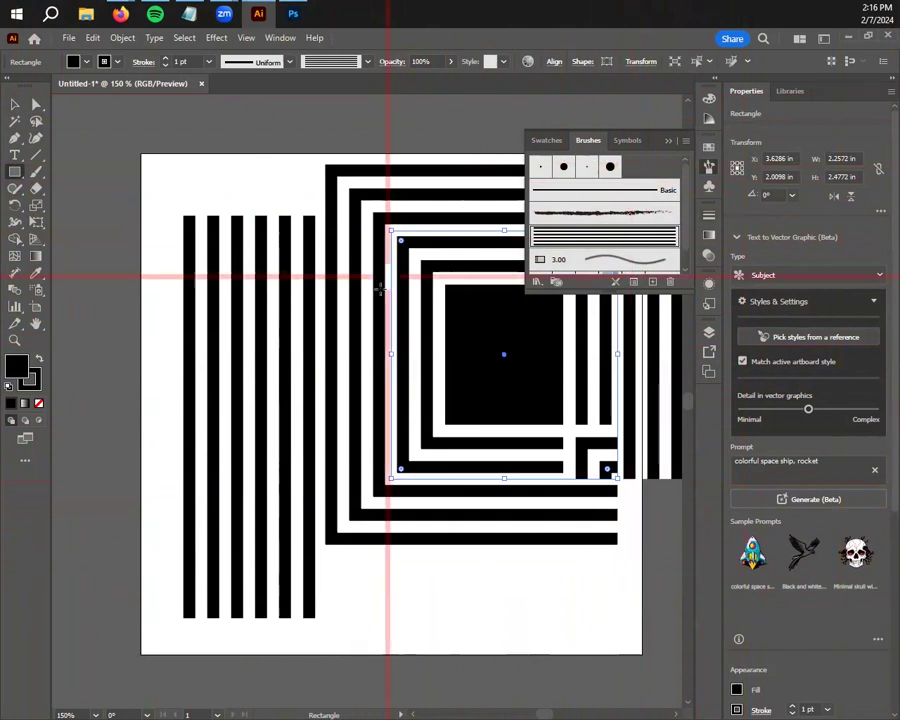
Move the striped test rectangle off the artboard, into the empty canvas to its upper left.
{"action": "left_click", "coordinate": [16, 120]}
{"action": "left_click", "coordinate": [14, 104]}
{"action": "left_click_drag", "start_coordinate": [480, 355], "coordinate": [110, 200]}
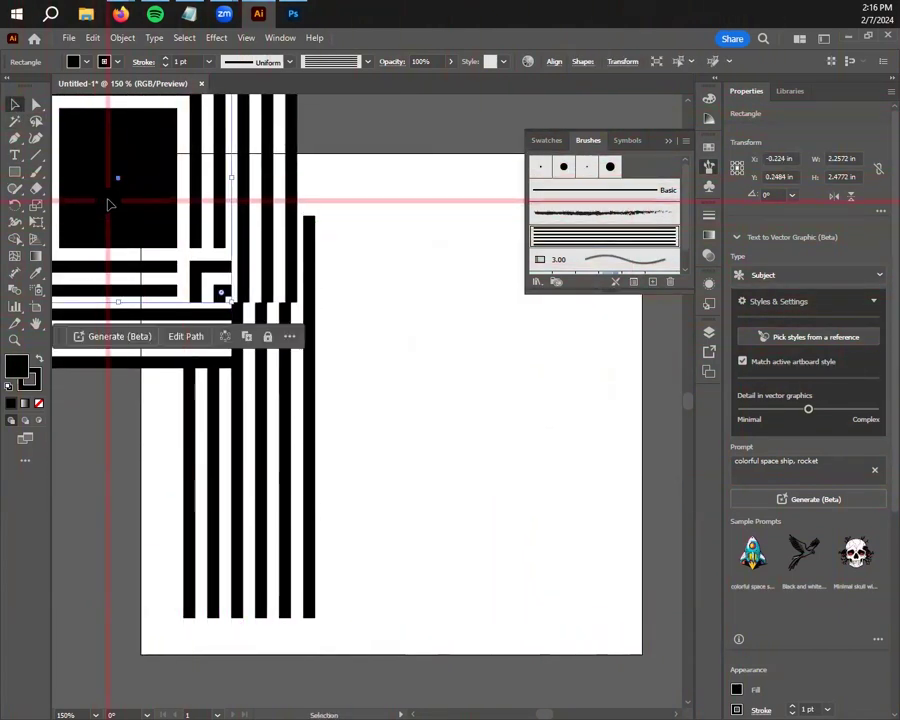
{"action": "scroll", "coordinate": [150, 244], "scroll_direction": "down", "scroll_amount": 3}
{"action": "left_click_drag", "start_coordinate": [281, 344], "coordinate": [472, 434]}
{"action": "left_click_drag", "start_coordinate": [351, 327], "coordinate": [213, 298]}
{"action": "left_click", "coordinate": [271, 418]}
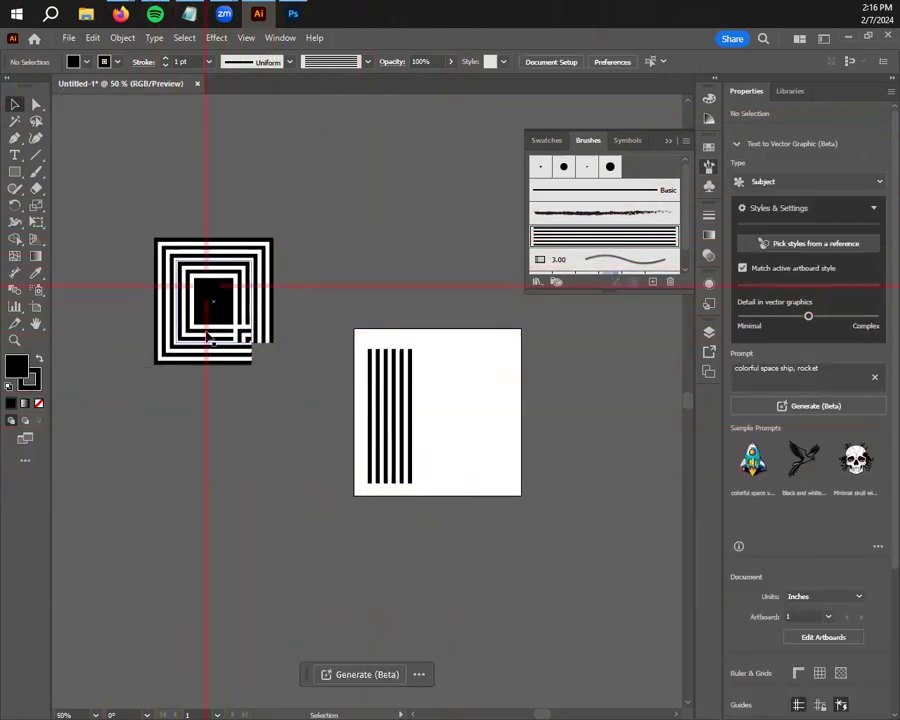
Delete the striped test rectangle from the canvas.
{"action": "left_click", "coordinate": [225, 310]}
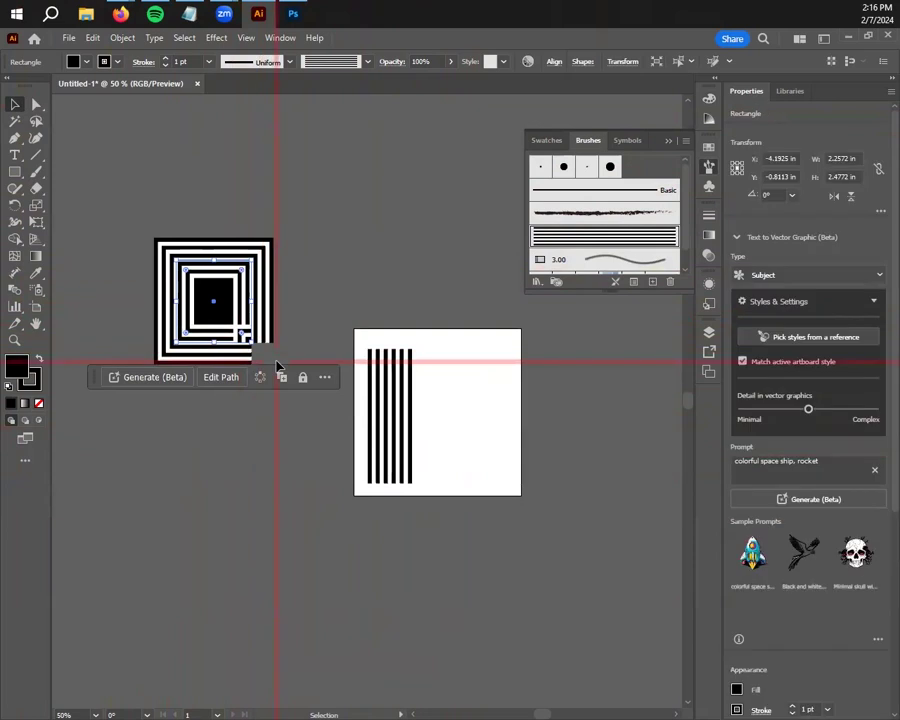
{"action": "key", "text": "Delete"}
{"action": "scroll", "coordinate": [418, 500], "scroll_direction": "up", "scroll_amount": 2}
{"action": "scroll", "coordinate": [426, 545], "scroll_direction": "up", "scroll_amount": 3}
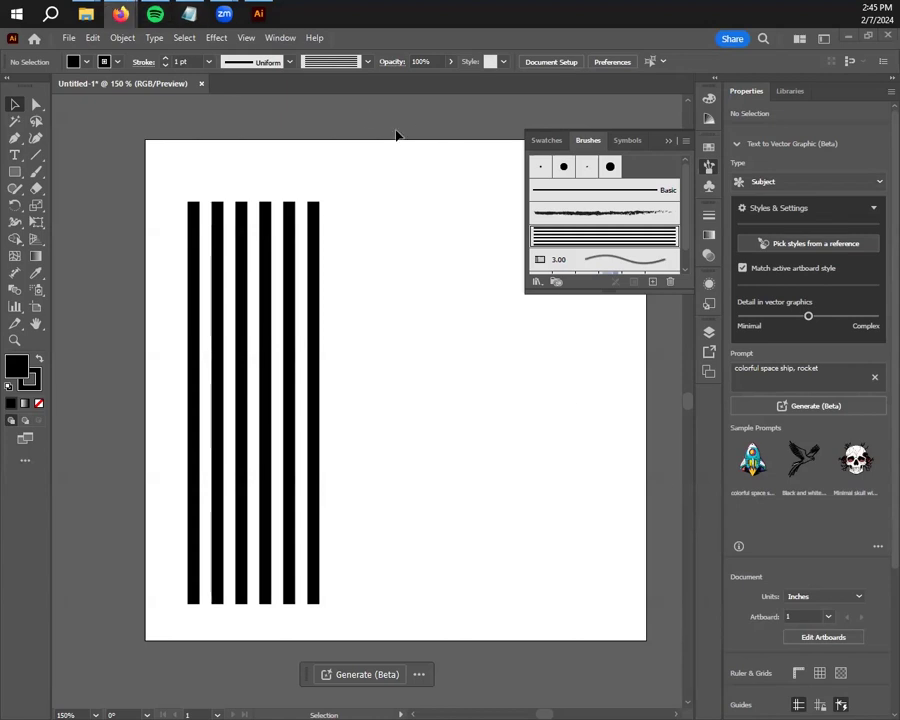
Start saving the document on the computer instead of Creative Cloud, and stop the cloud document notice from showing again.
{"action": "left_click", "coordinate": [709, 168]}
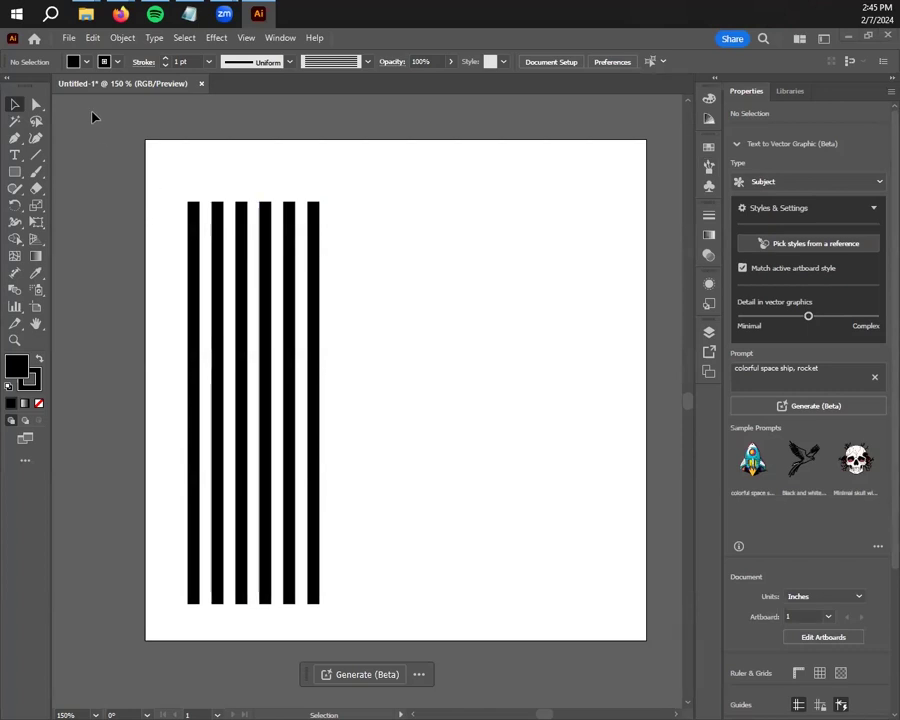
{"action": "left_click", "coordinate": [69, 38]}
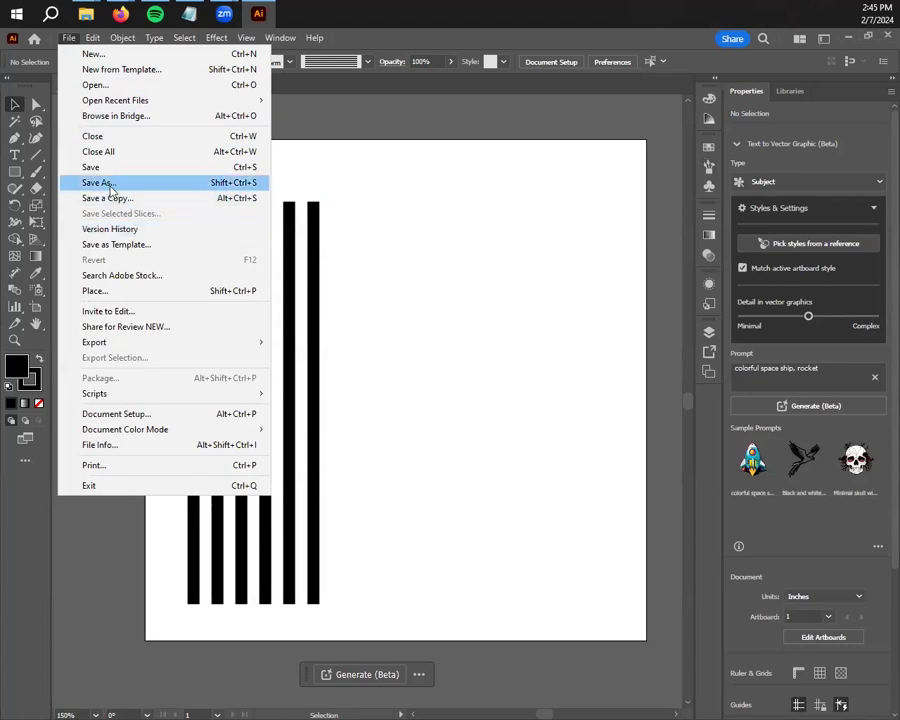
{"action": "left_click", "coordinate": [174, 185]}
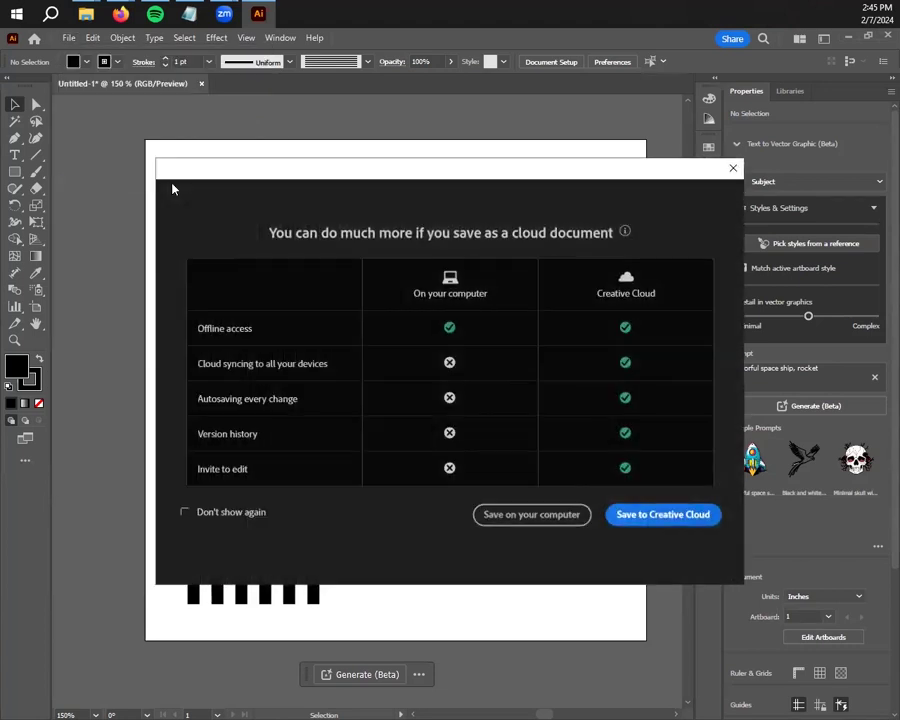
{"action": "left_click_drag", "start_coordinate": [353, 175], "coordinate": [331, 157]}
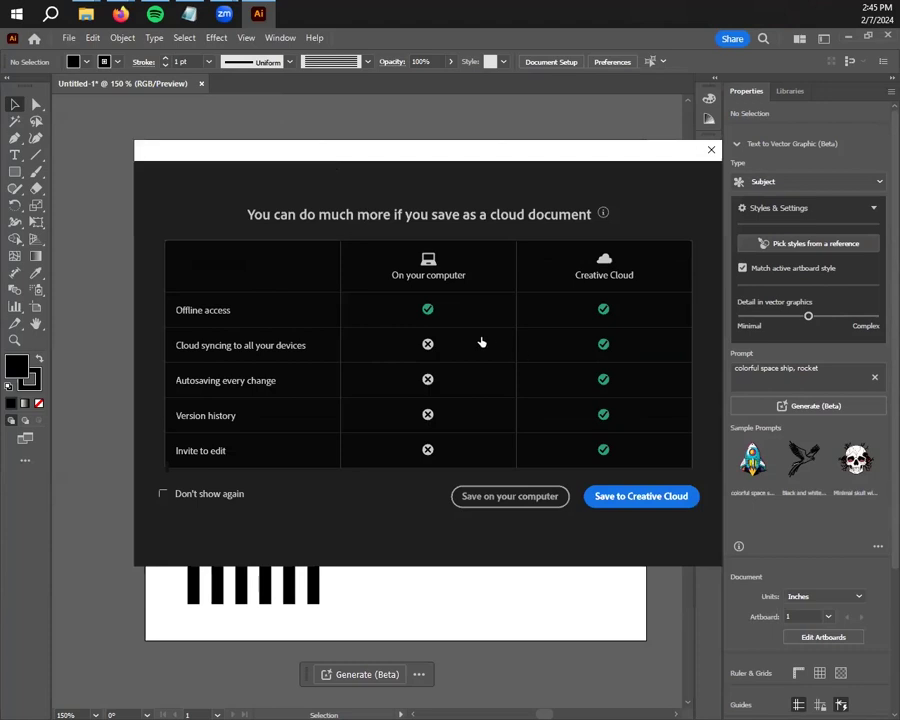
{"action": "left_click", "coordinate": [164, 496]}
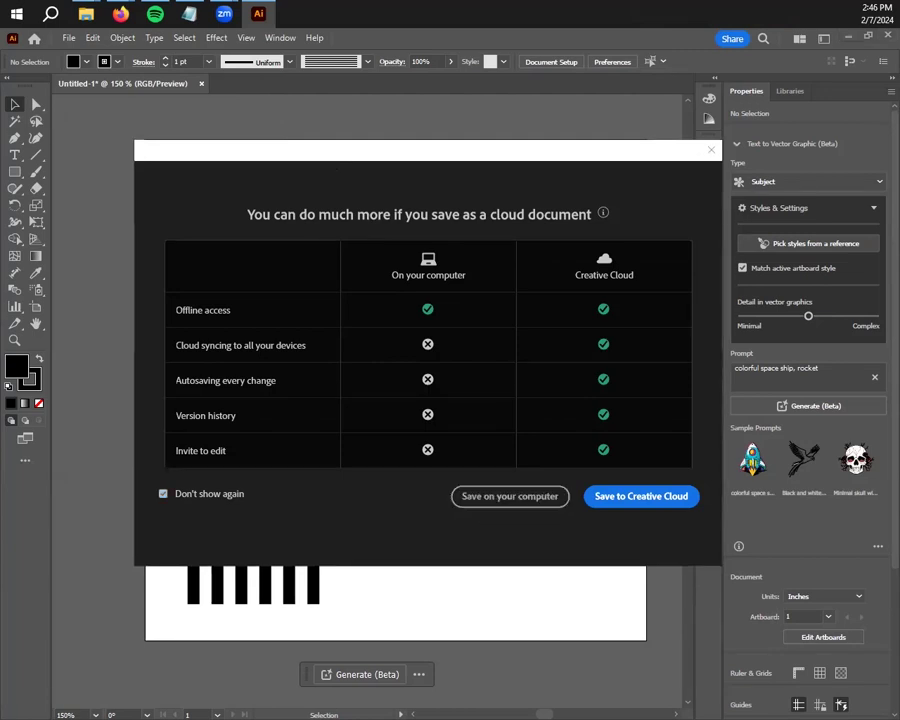
{"action": "left_click", "coordinate": [490, 497]}
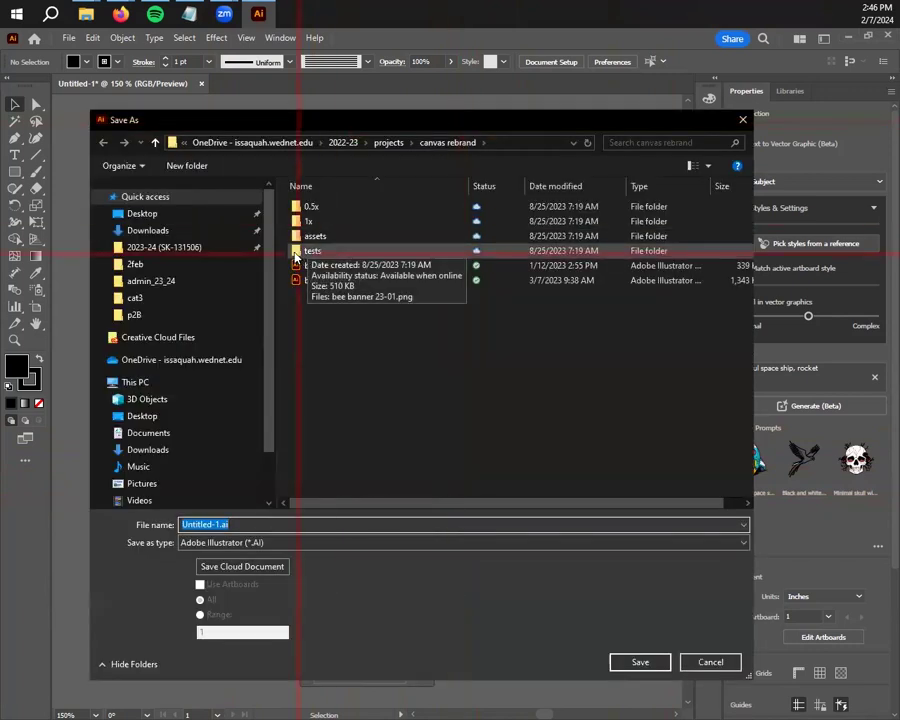
Set the save location to the 6gd folder inside s2 of 2023-24 (SK-131506) on OneDrive.
{"action": "left_click", "coordinate": [172, 248]}
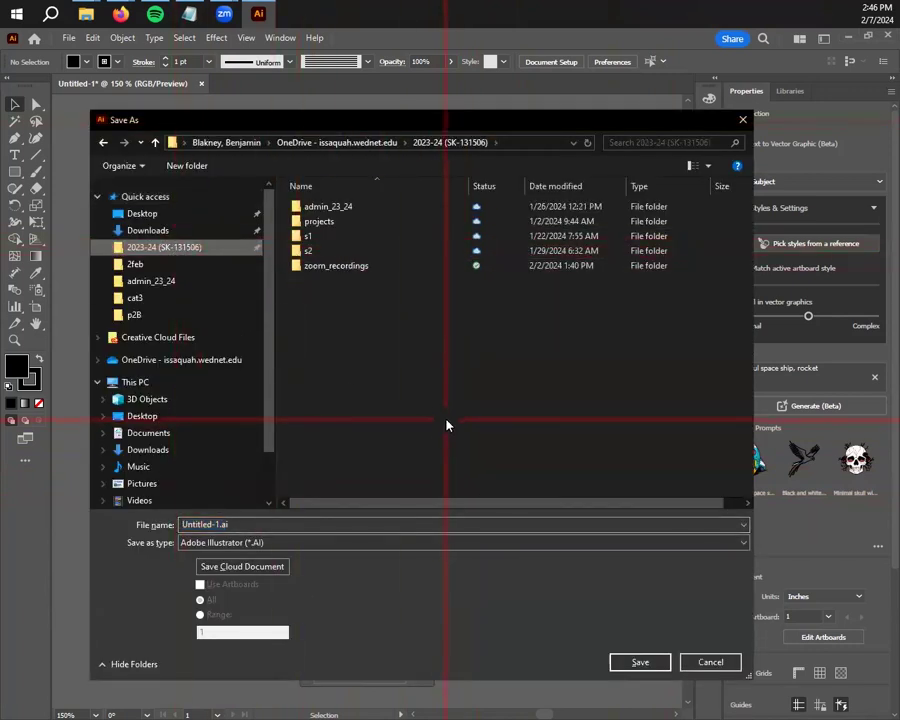
{"action": "left_click", "coordinate": [206, 364]}
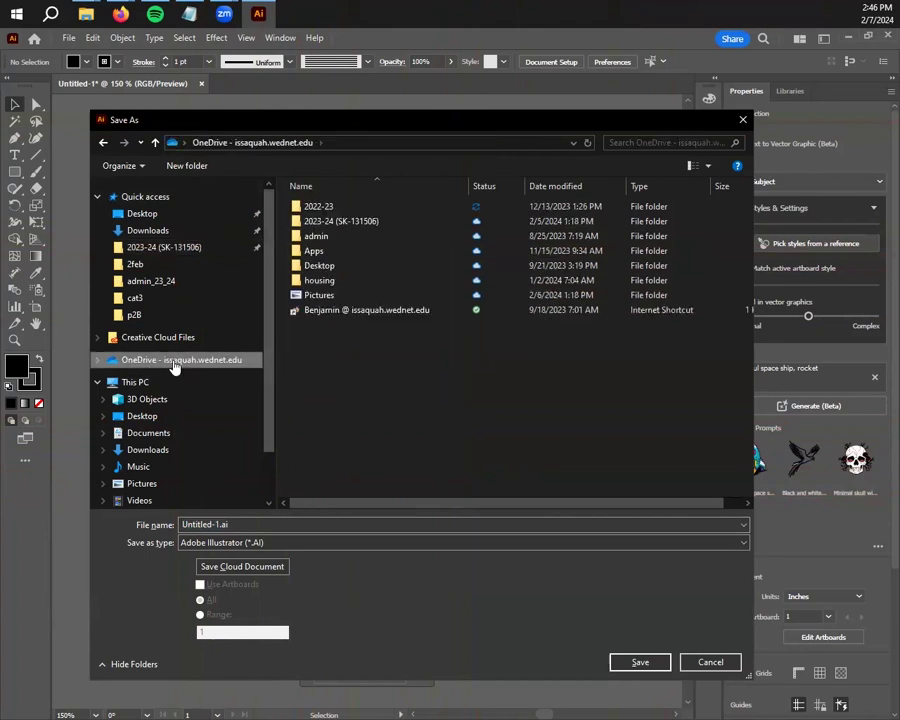
{"action": "double_click", "coordinate": [346, 222]}
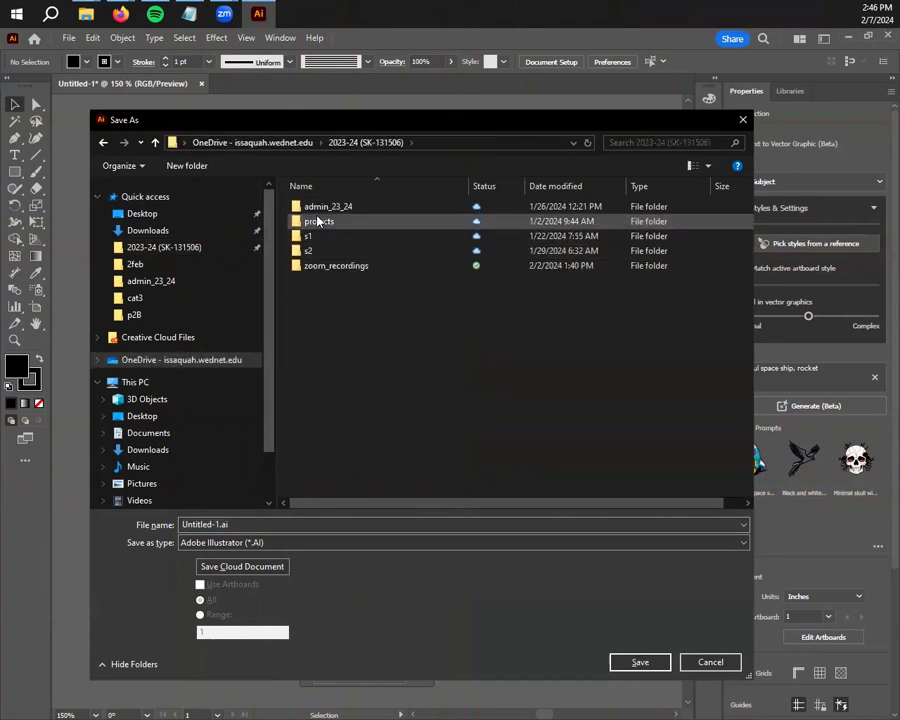
{"action": "double_click", "coordinate": [320, 265]}
{"action": "left_click", "coordinate": [103, 142]}
{"action": "double_click", "coordinate": [366, 249]}
{"action": "double_click", "coordinate": [337, 265]}
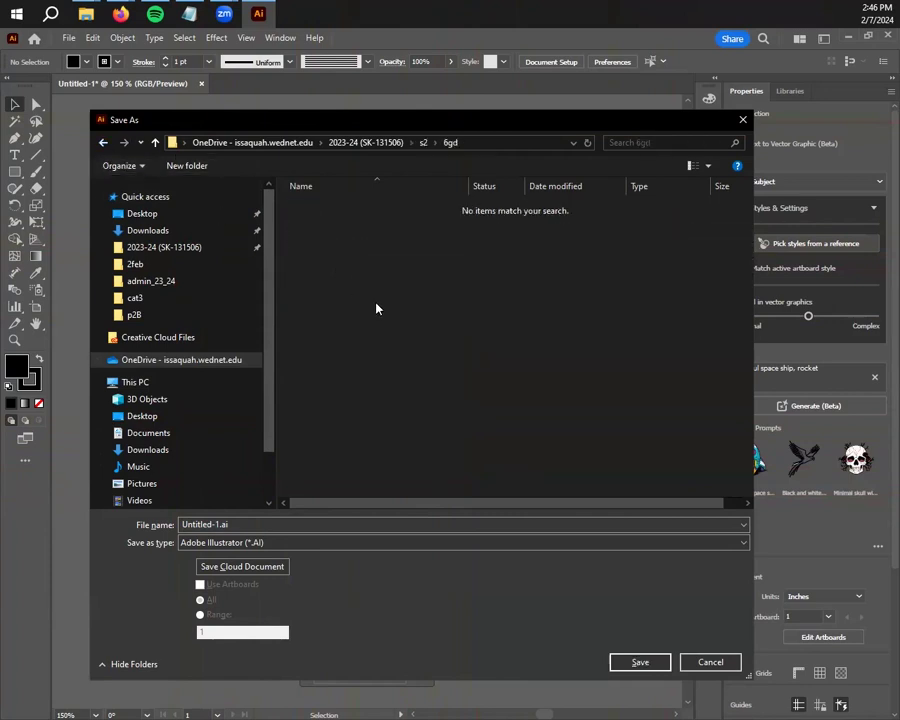
Name the file retroLine and save it as an Adobe Illustrator file with the default Illustrator 2020 options.
{"action": "left_click", "coordinate": [255, 524]}
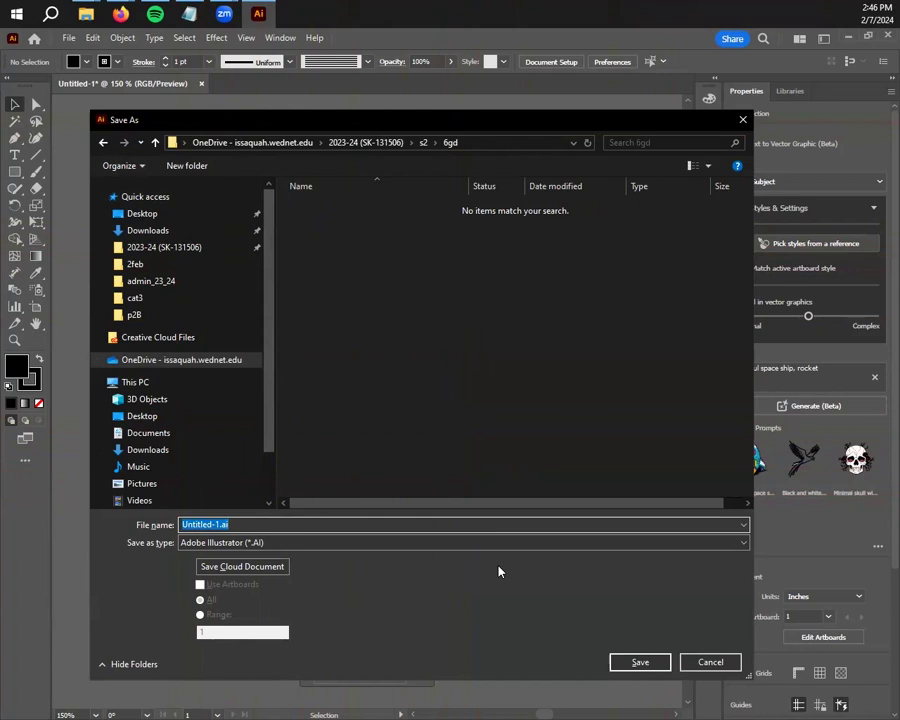
{"action": "type", "text": "retroLine"}
{"action": "left_click_drag", "start_coordinate": [422, 117], "coordinate": [416, 97]}
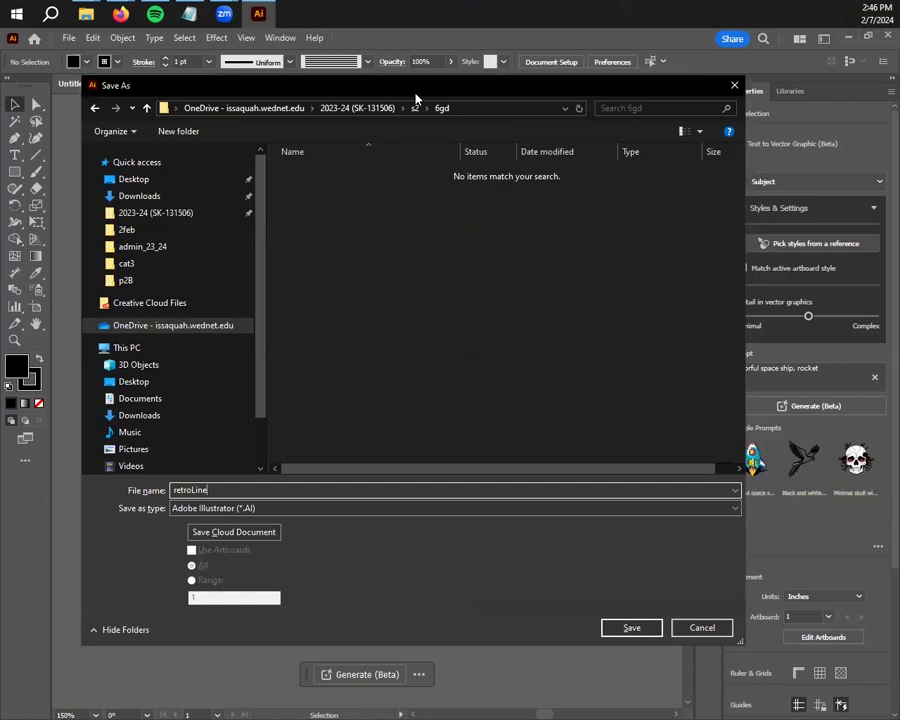
{"action": "left_click", "coordinate": [631, 628]}
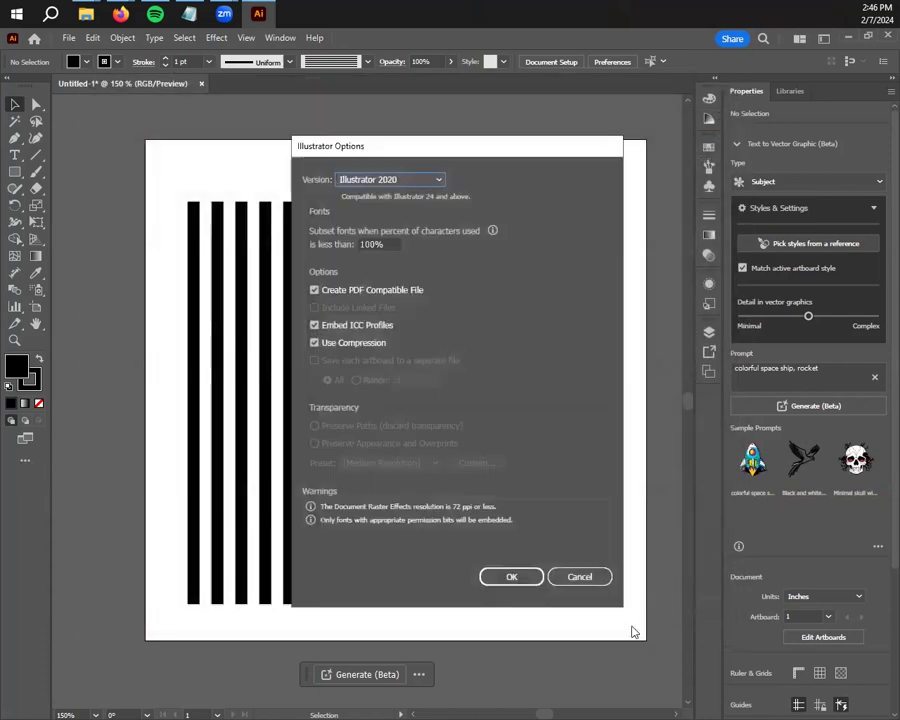
{"action": "left_click_drag", "start_coordinate": [416, 150], "coordinate": [499, 139]}
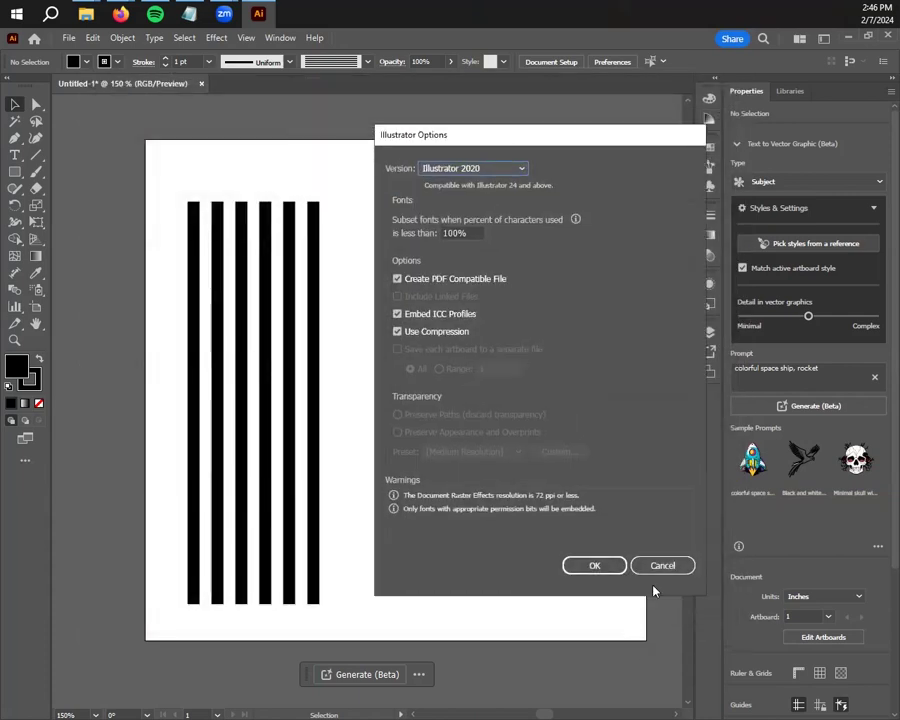
{"action": "left_click", "coordinate": [581, 572]}
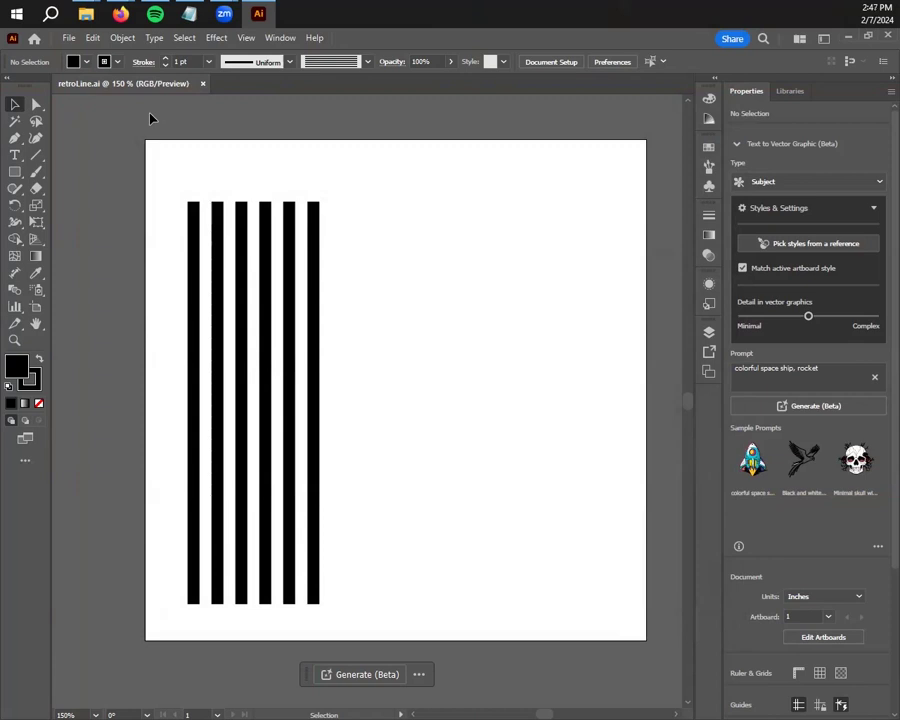
Move the rightmost black bar up and away from the stripes, undo the move, and clear the selection.
{"action": "left_click_drag", "start_coordinate": [317, 345], "coordinate": [392, 320]}
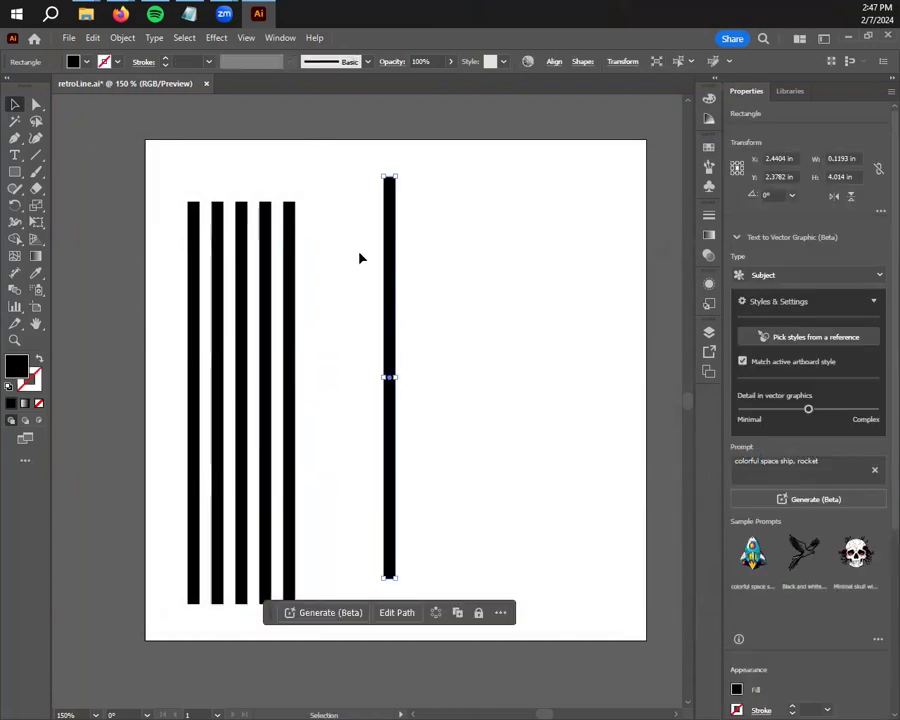
{"action": "key", "text": "ctrl+z"}
{"action": "left_click", "coordinate": [460, 265]}
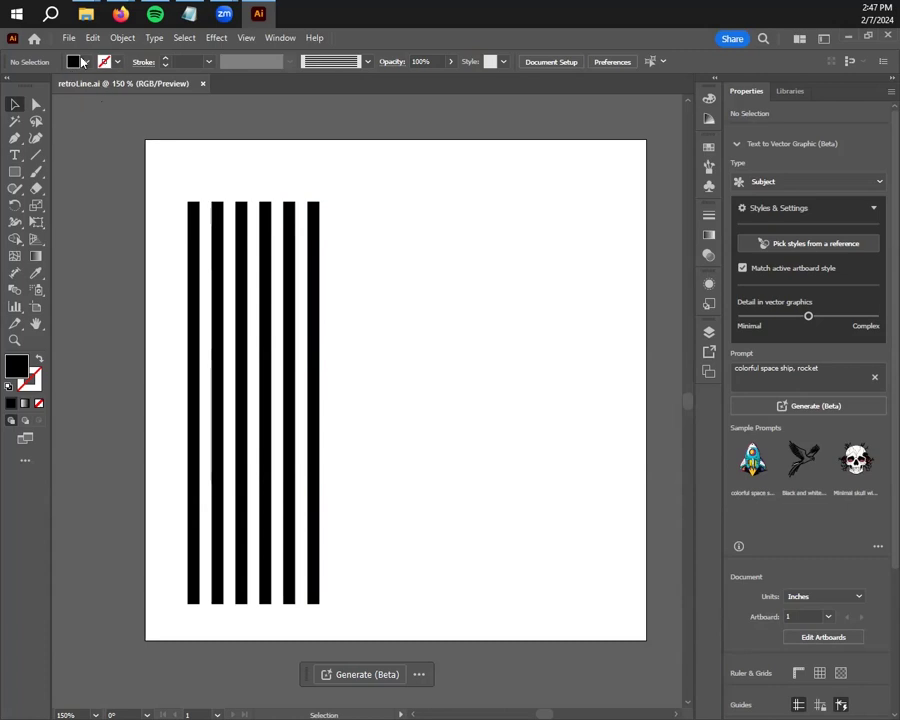
Move the rightmost bar horizontally away from the stripes, cancel closing with unsaved changes, restore the bar to its original place, and deselect it.
{"action": "left_click_drag", "start_coordinate": [311, 297], "coordinate": [395, 296]}
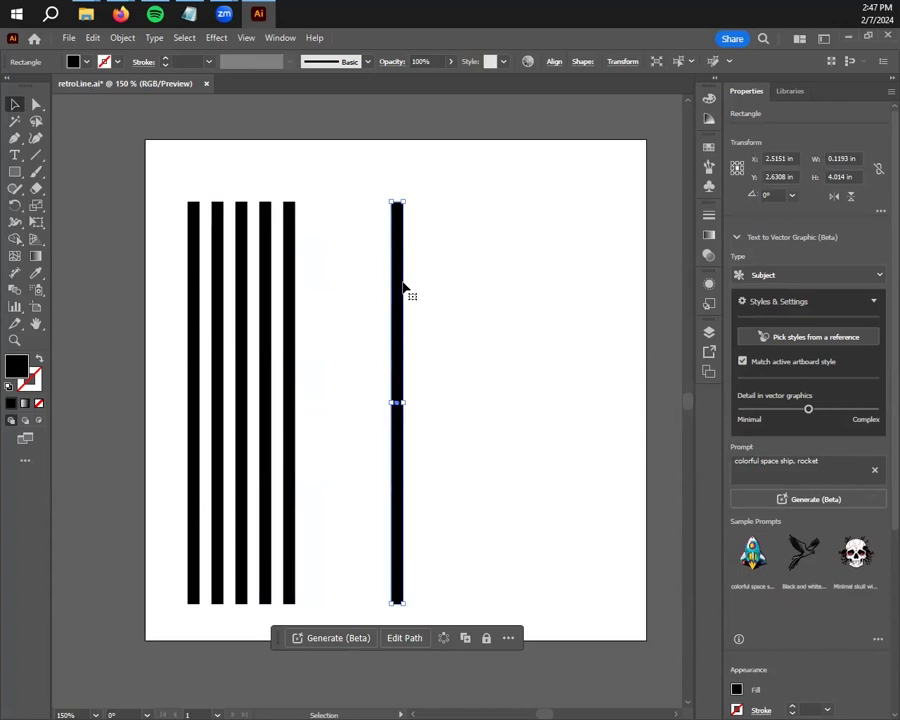
{"action": "left_click", "coordinate": [880, 35]}
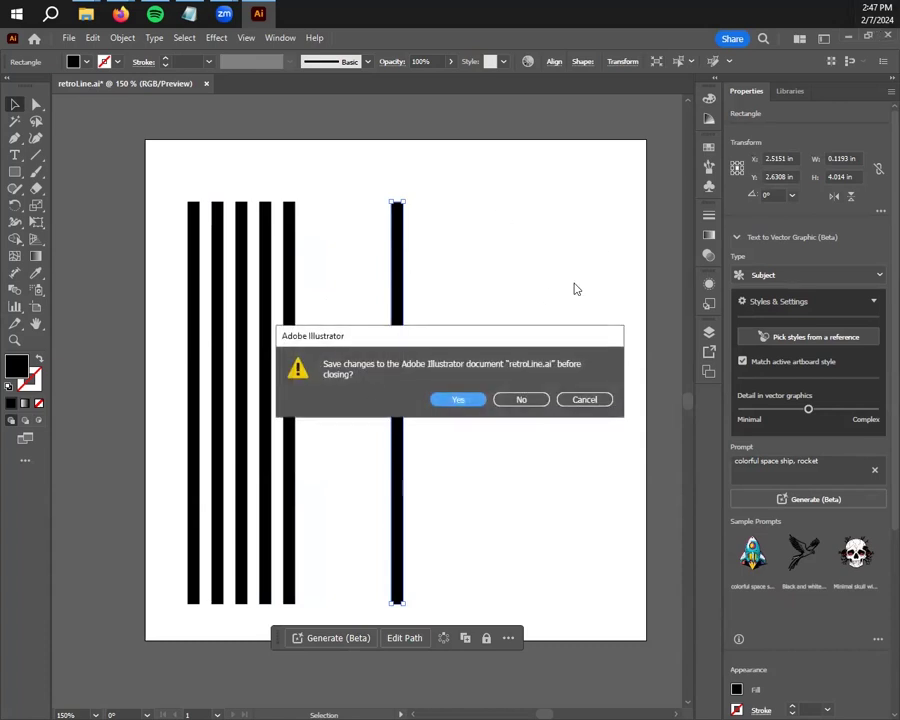
{"action": "left_click", "coordinate": [585, 399]}
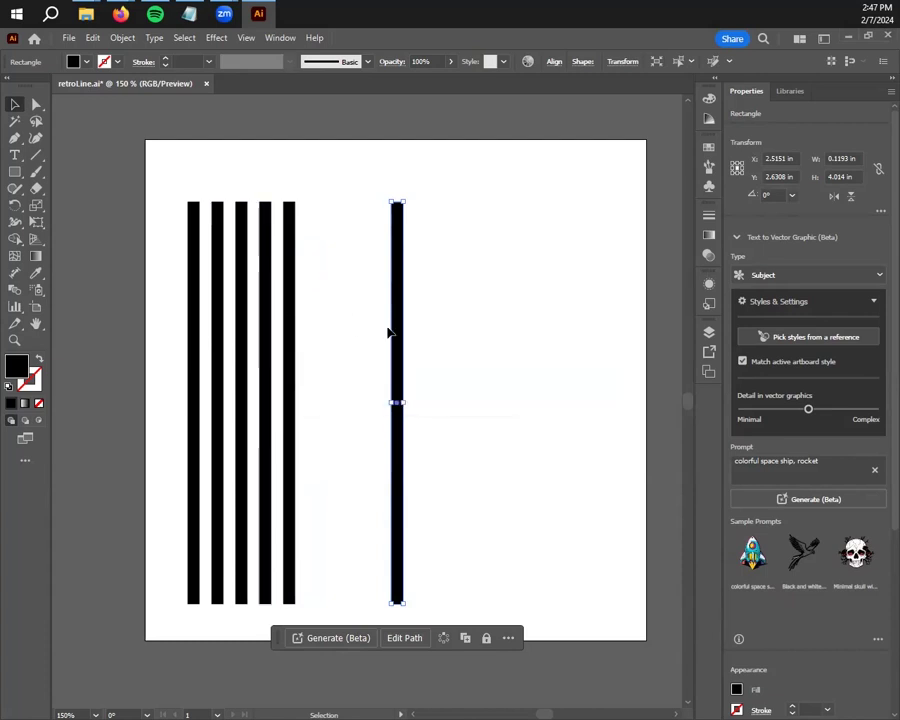
{"action": "left_click_drag", "start_coordinate": [390, 331], "coordinate": [306, 331]}
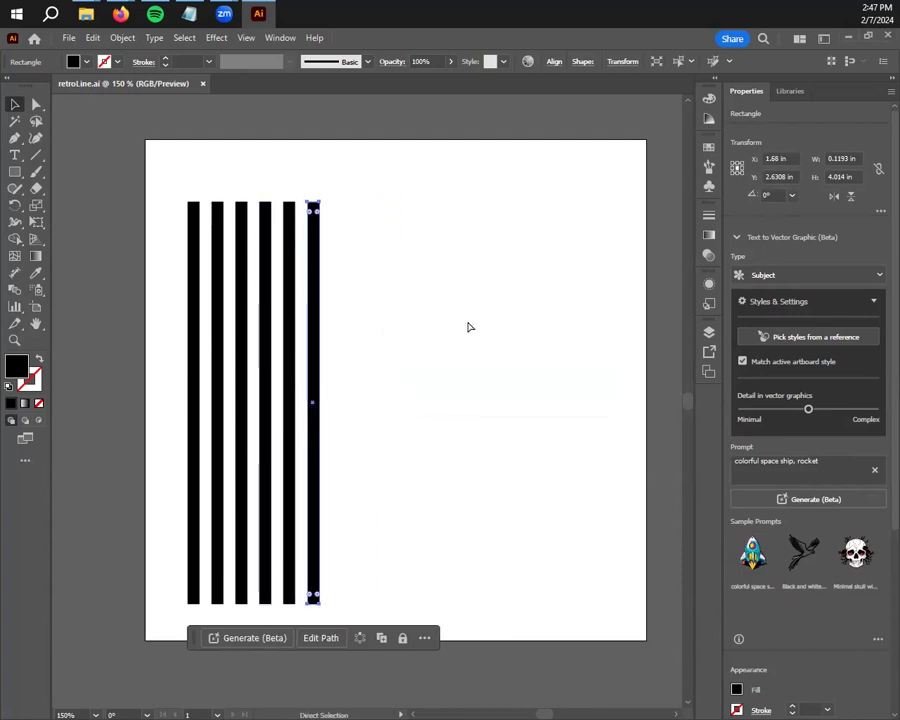
{"action": "left_click", "coordinate": [506, 267]}
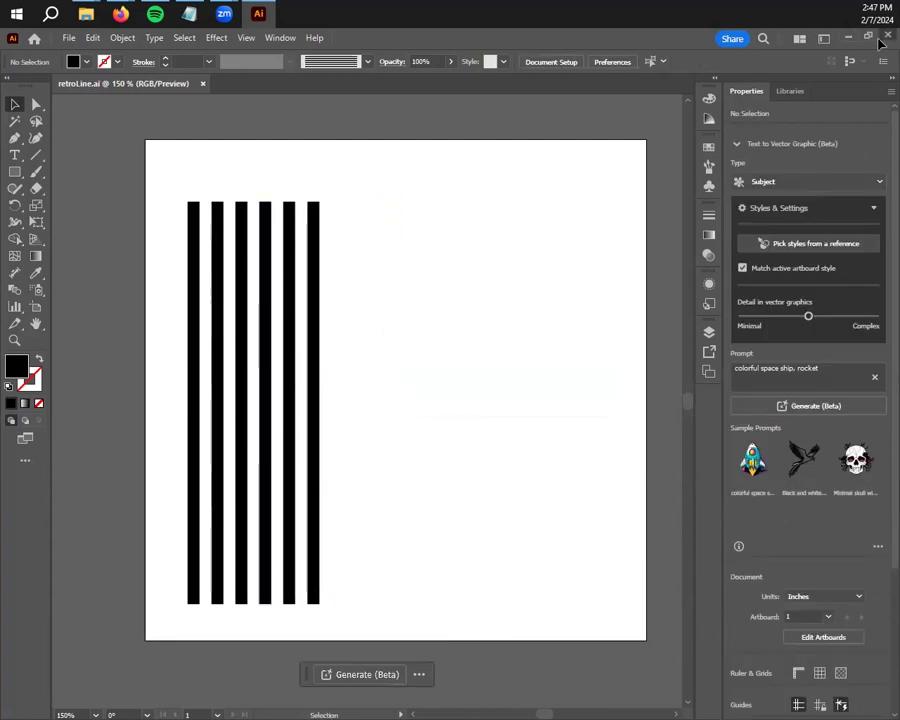
Close Illustrator and return to the UNIT 1 - Line course page in Firefox.
{"action": "key", "text": "alt+Tab"}
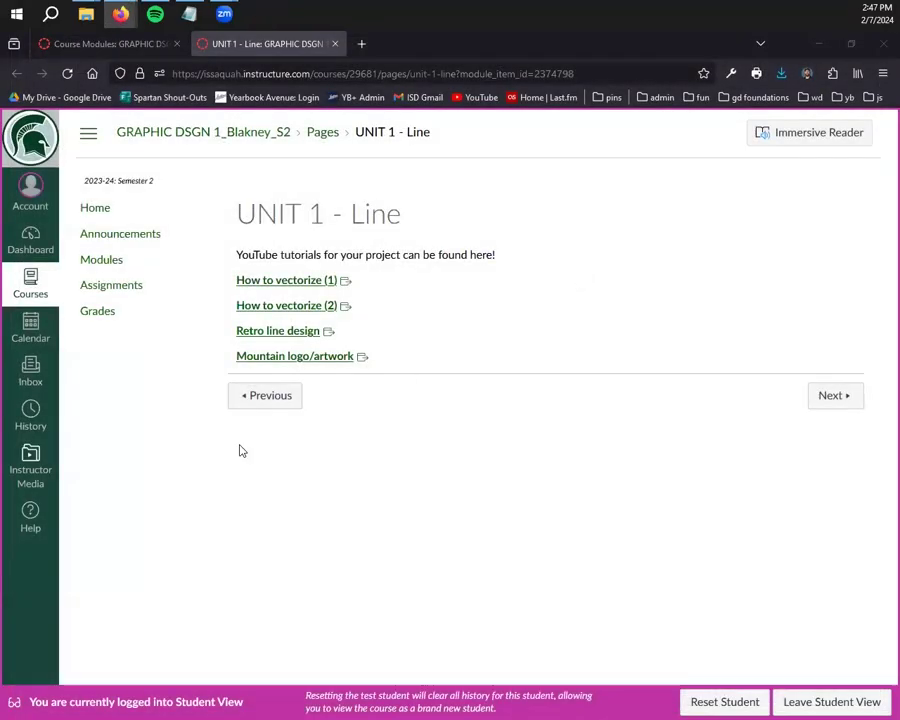